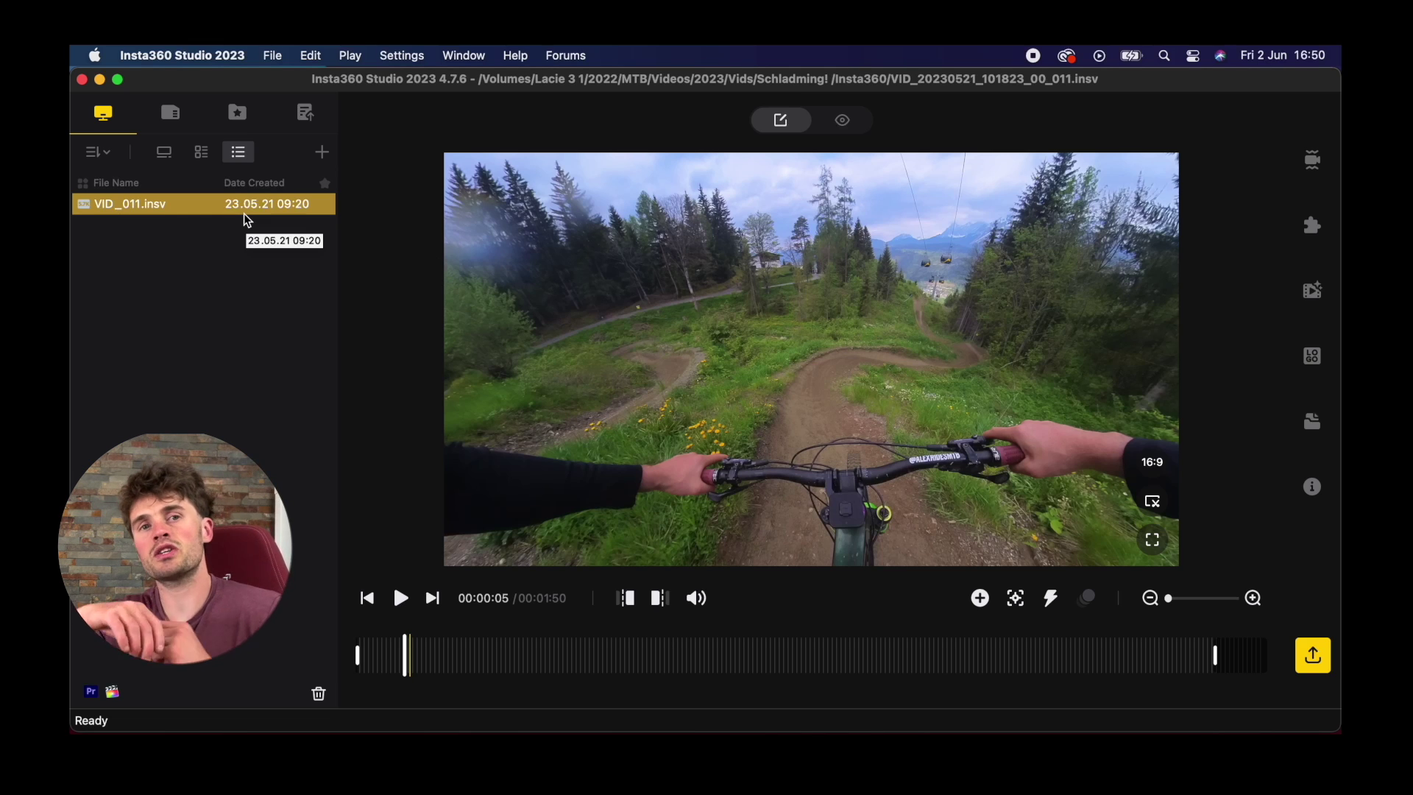
Move the Insta360 Studio window left to uncover the desktop and open the Lacie 3 drive in Finder
left_click_drag(700, 86, 624, 62)
left_click_drag(975, 96, 935, 53)
double_click(1293, 166)
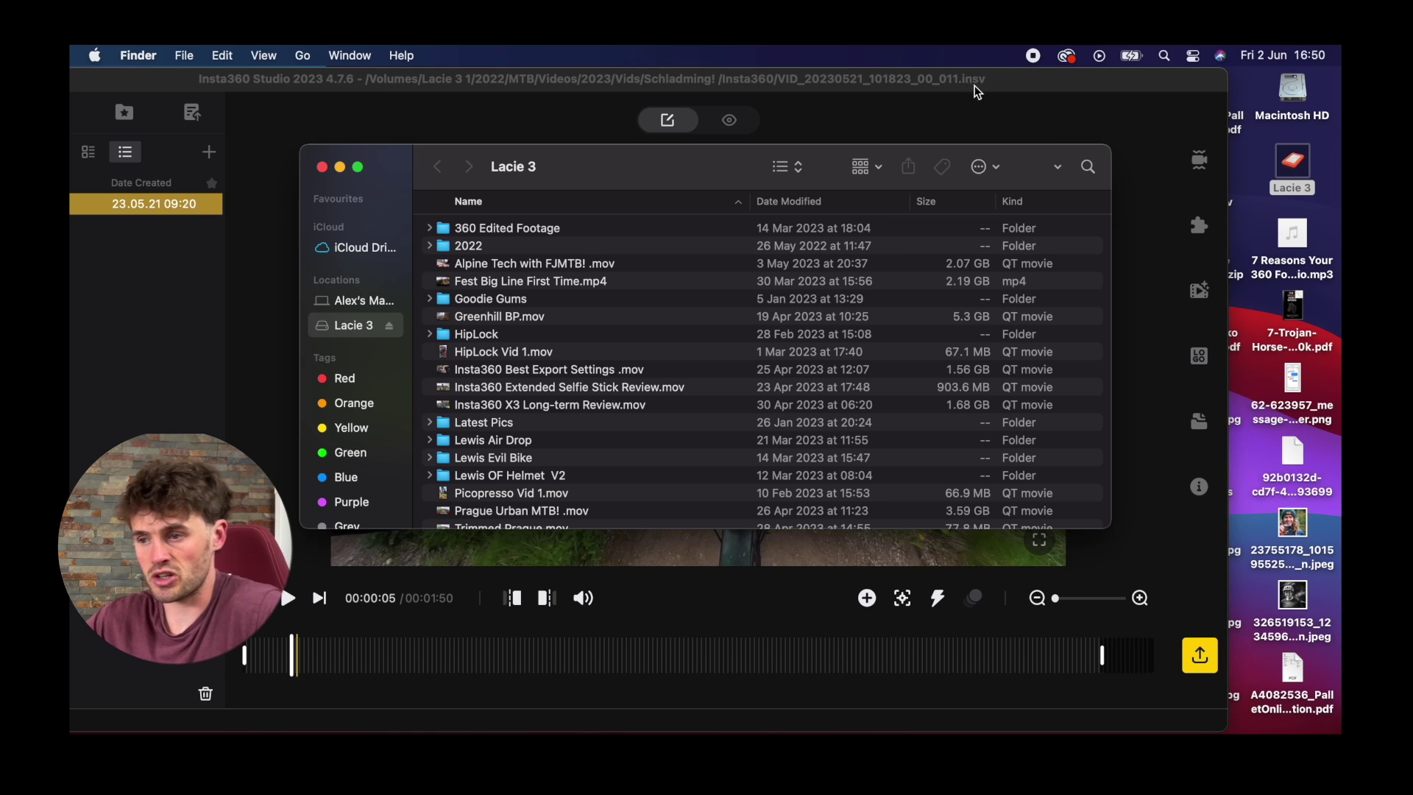
Select the 2022 folder on Lacie 3, then close the drive's Finder window
left_click(488, 248)
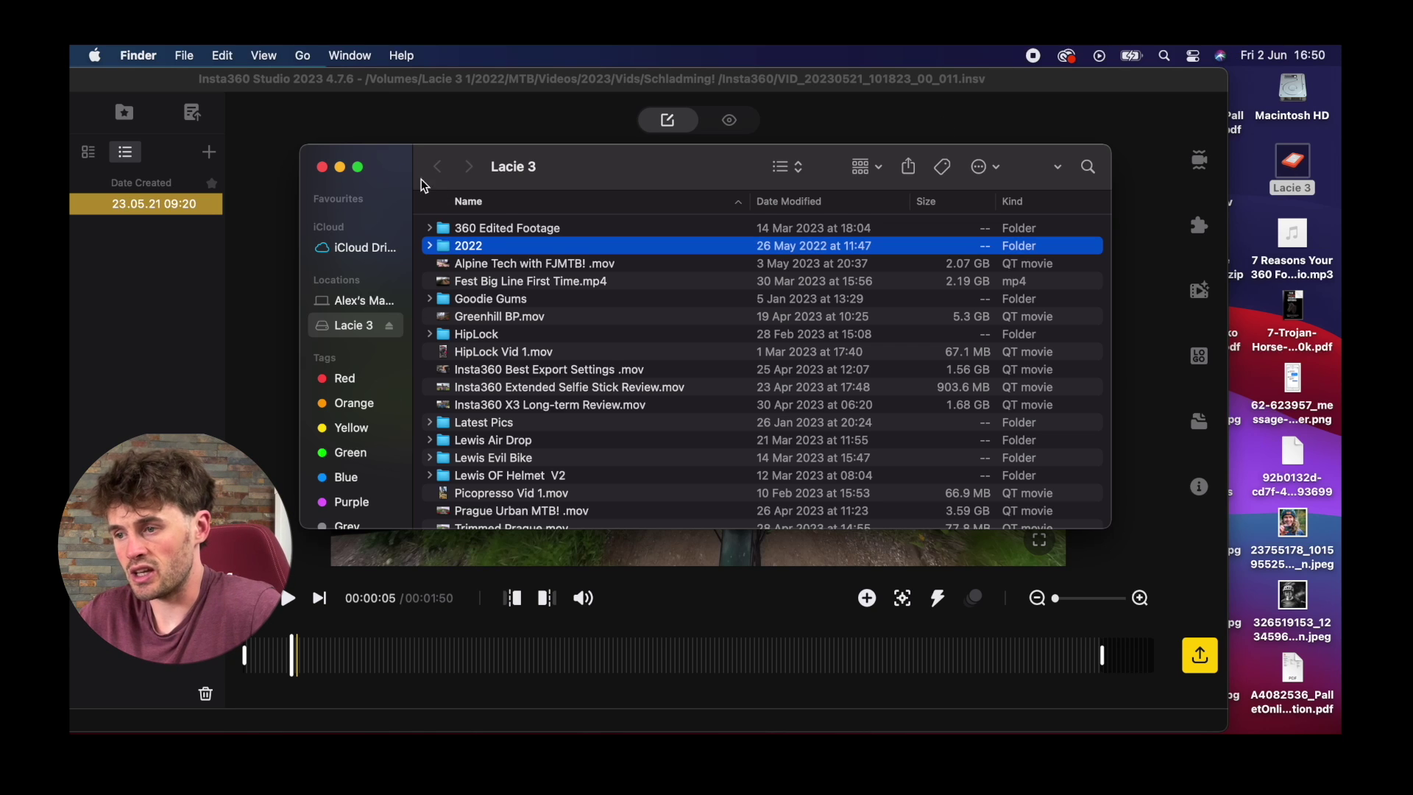
left_click(320, 166)
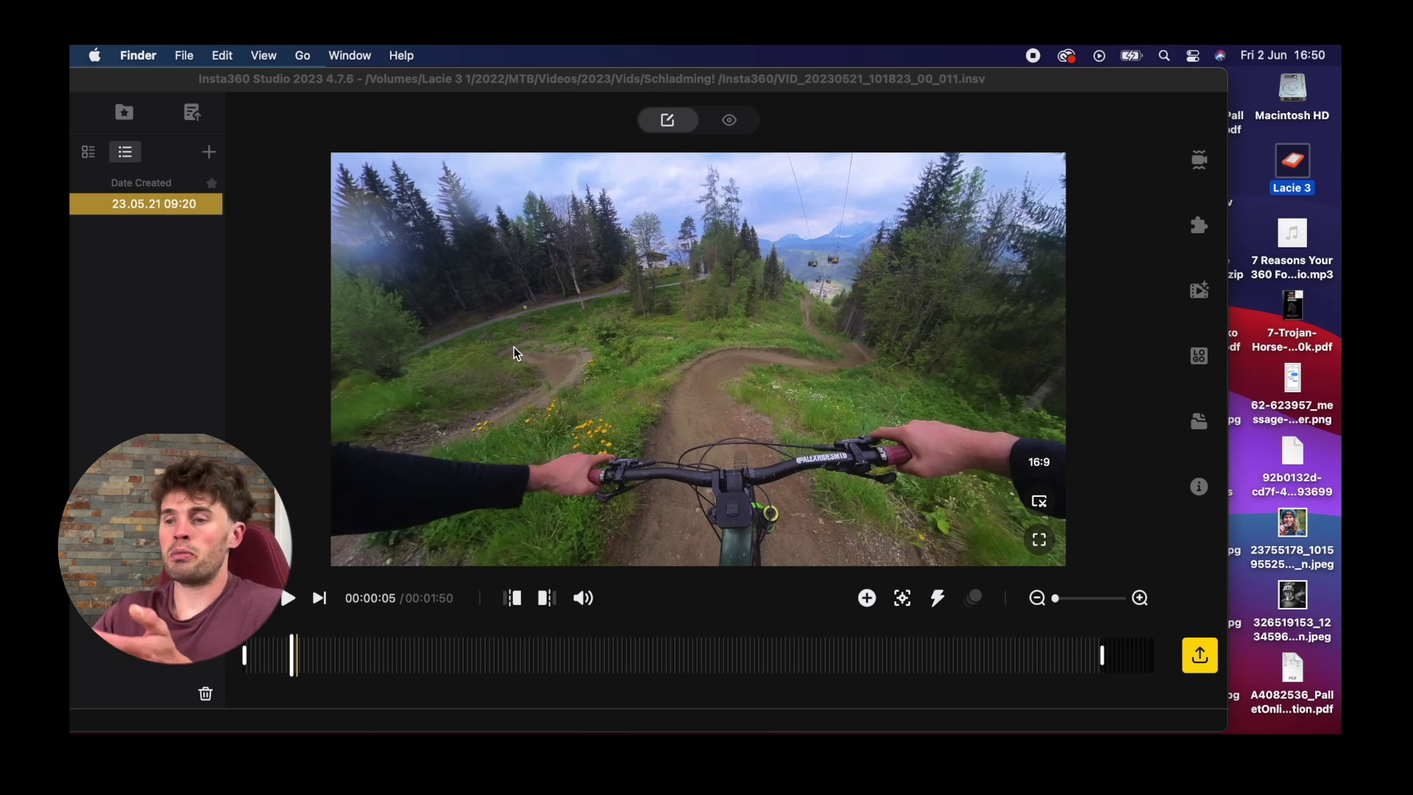
Restore the Studio window to full screen and try thumbnail, large thumbnail and list views
double_click(716, 81)
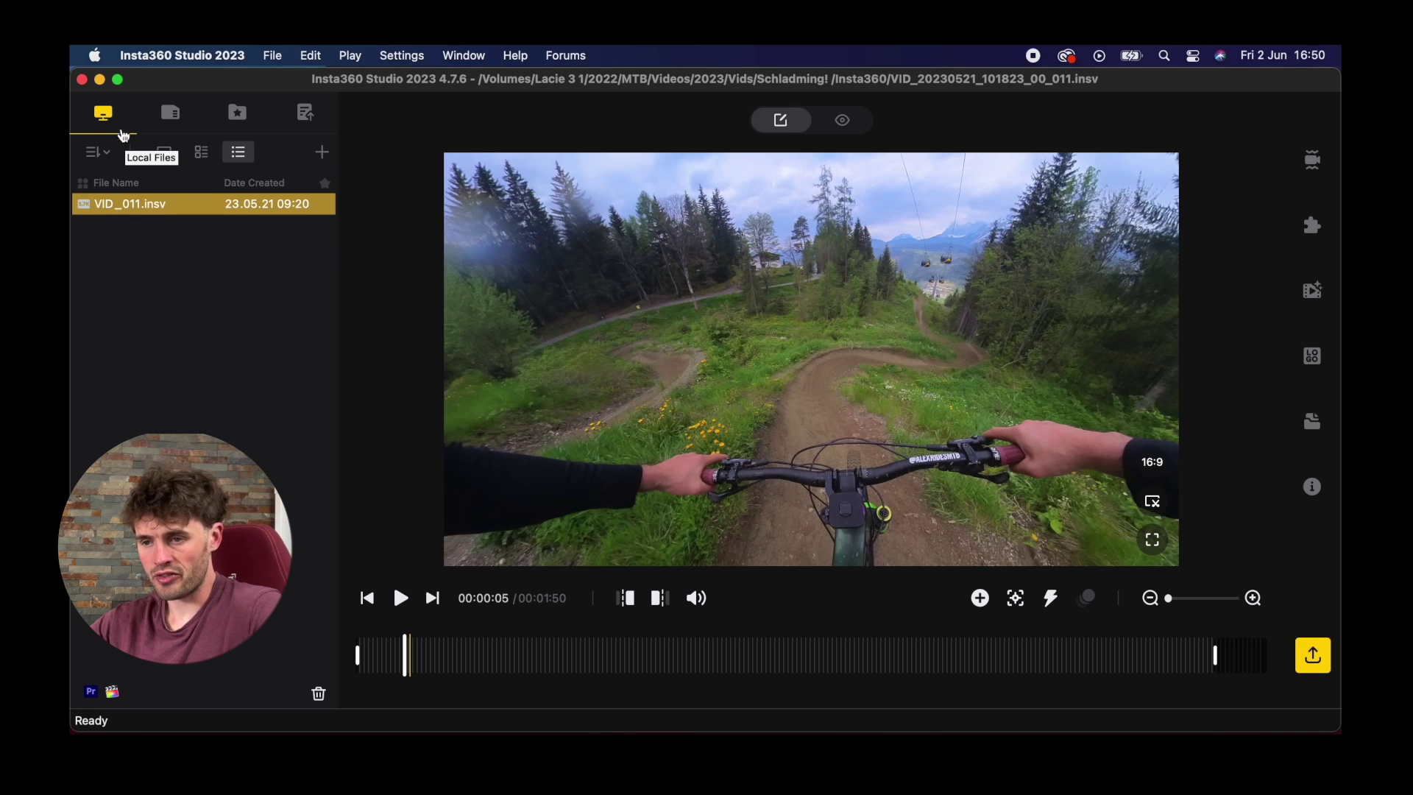
left_click(193, 159)
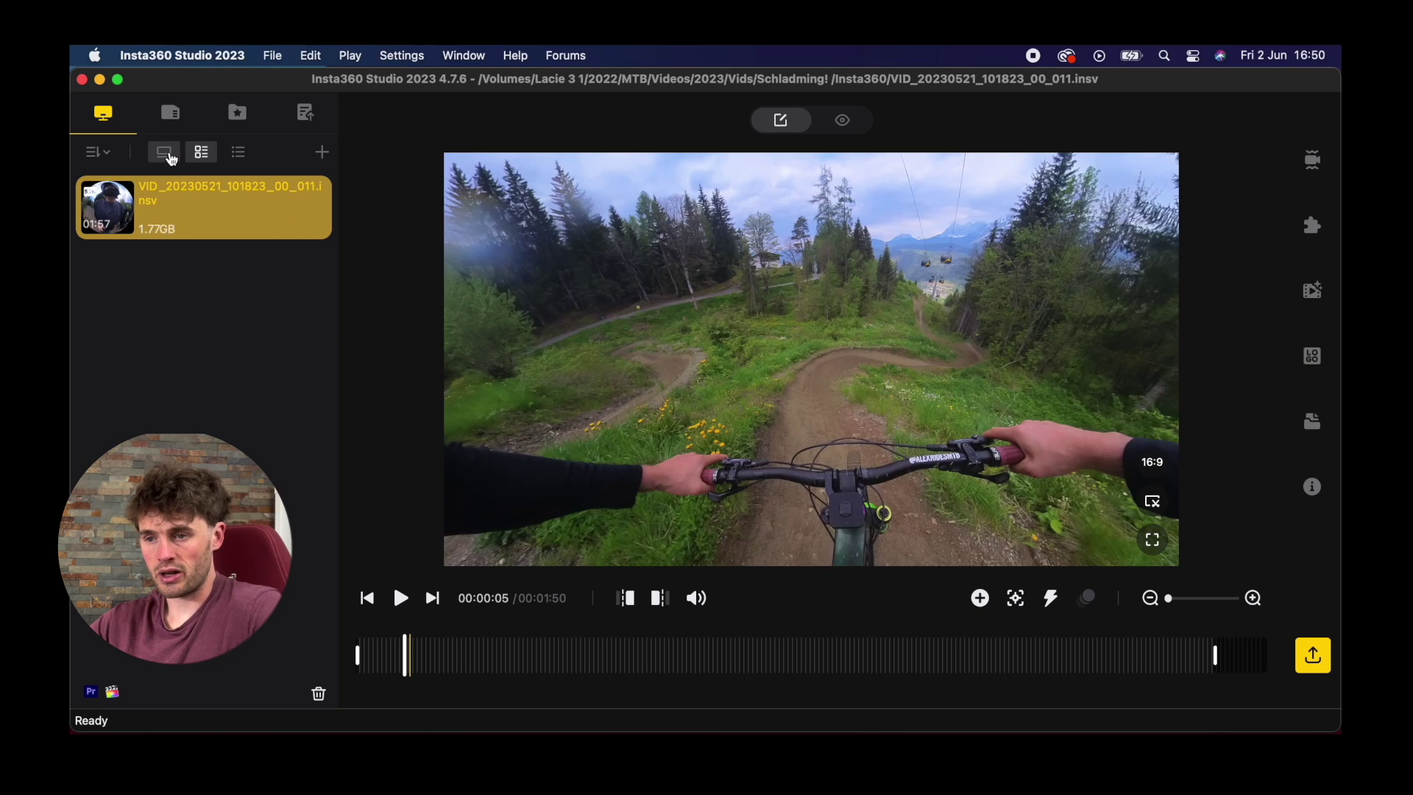
left_click(163, 151)
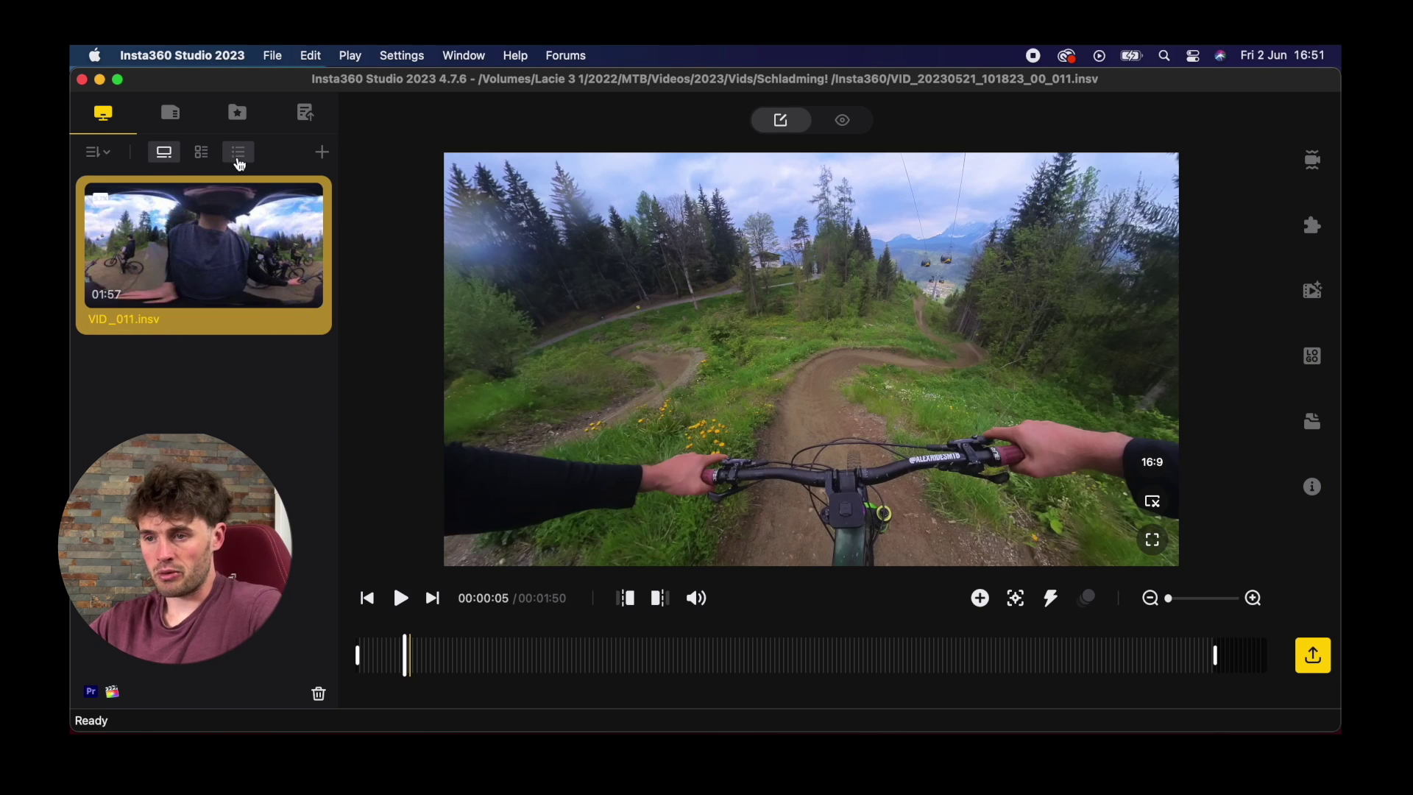
left_click(237, 151)
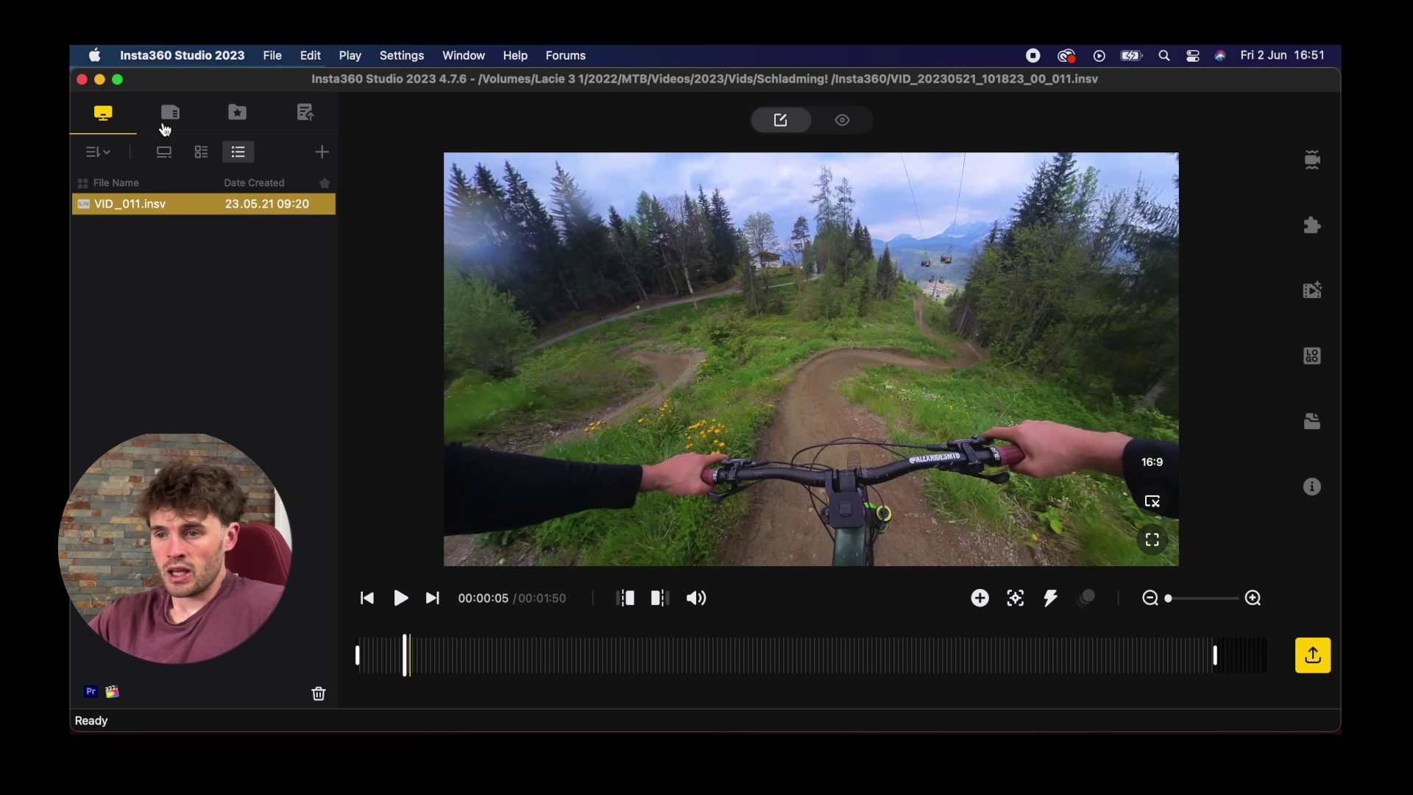
Browse the Camera, Favourites and Export history views, then return to Local Files
left_click(165, 116)
left_click(235, 114)
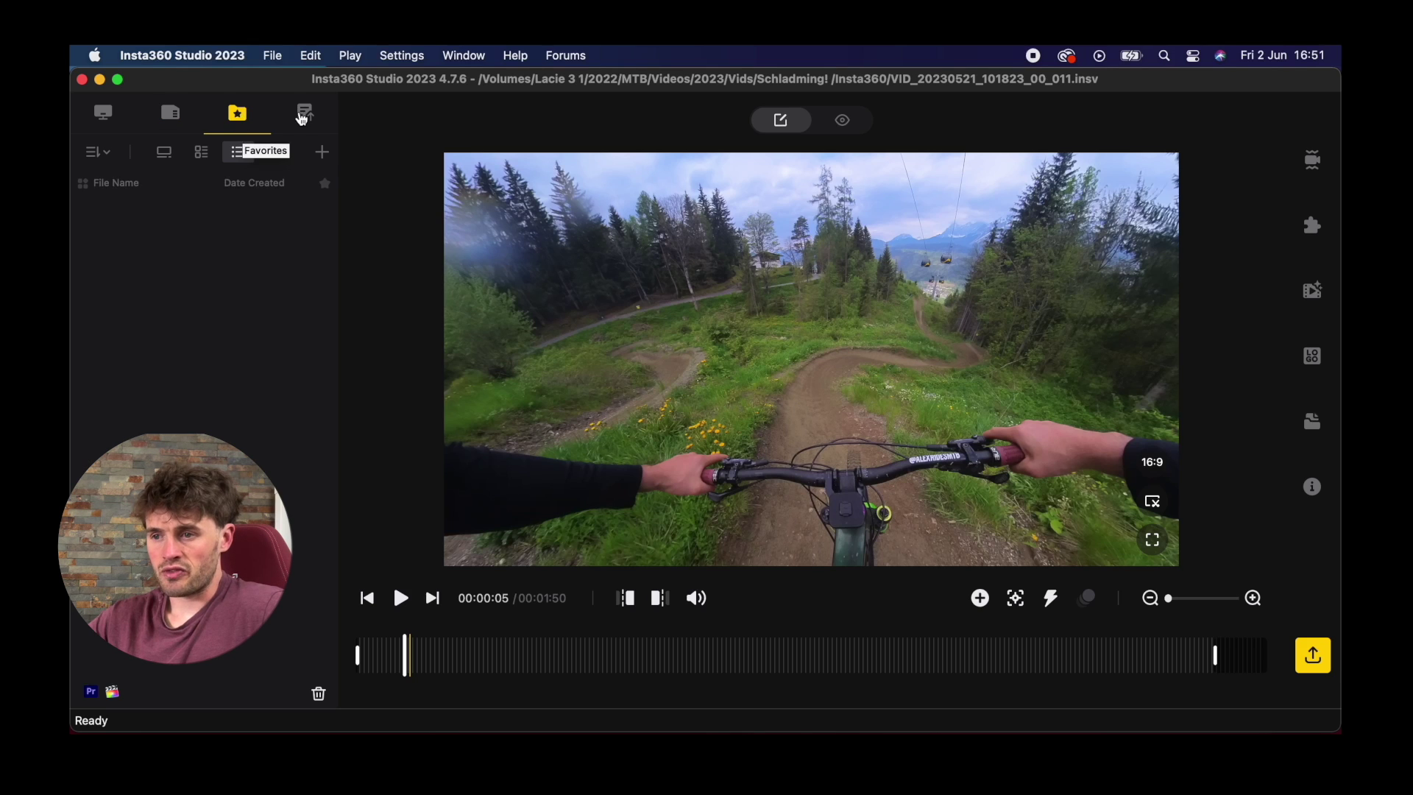
left_click(302, 117)
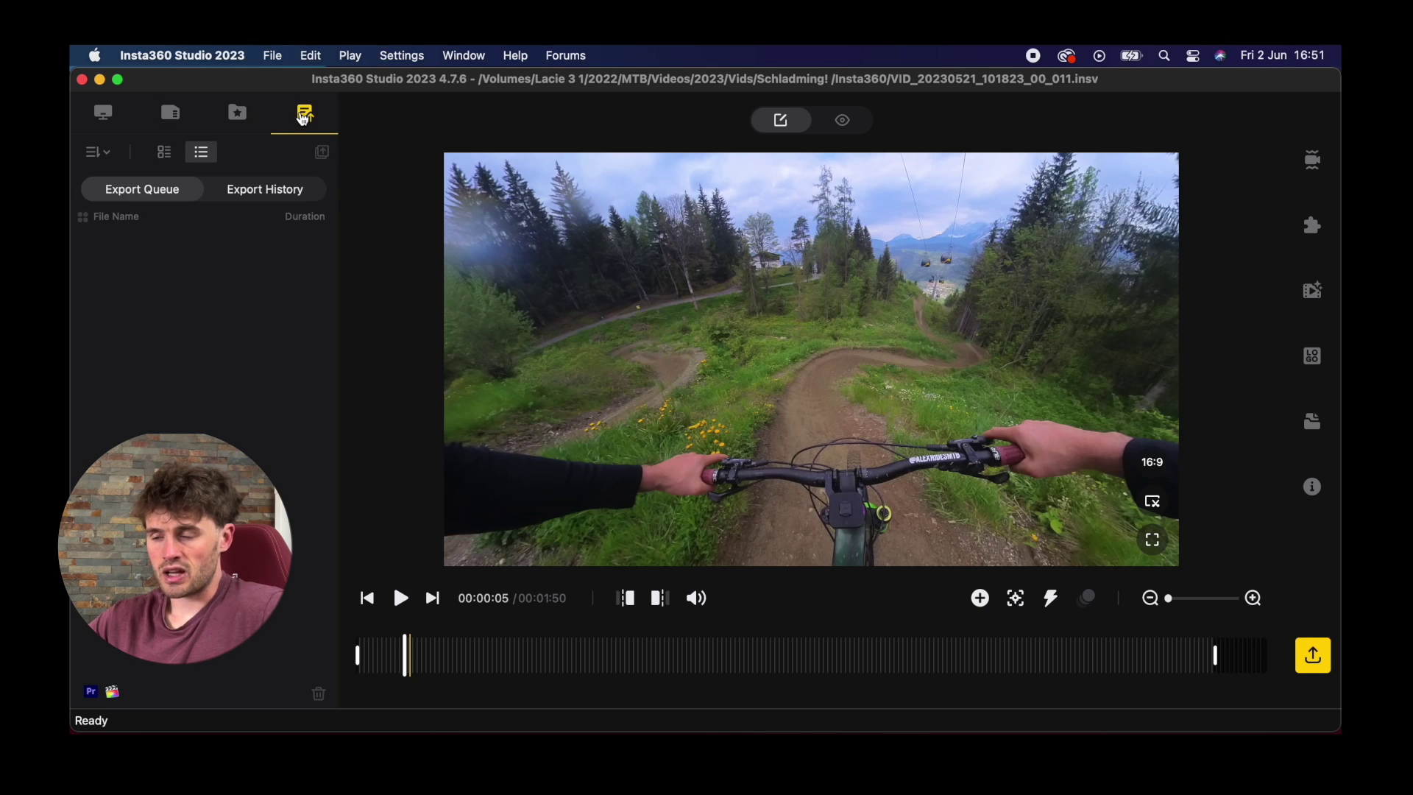
left_click(252, 199)
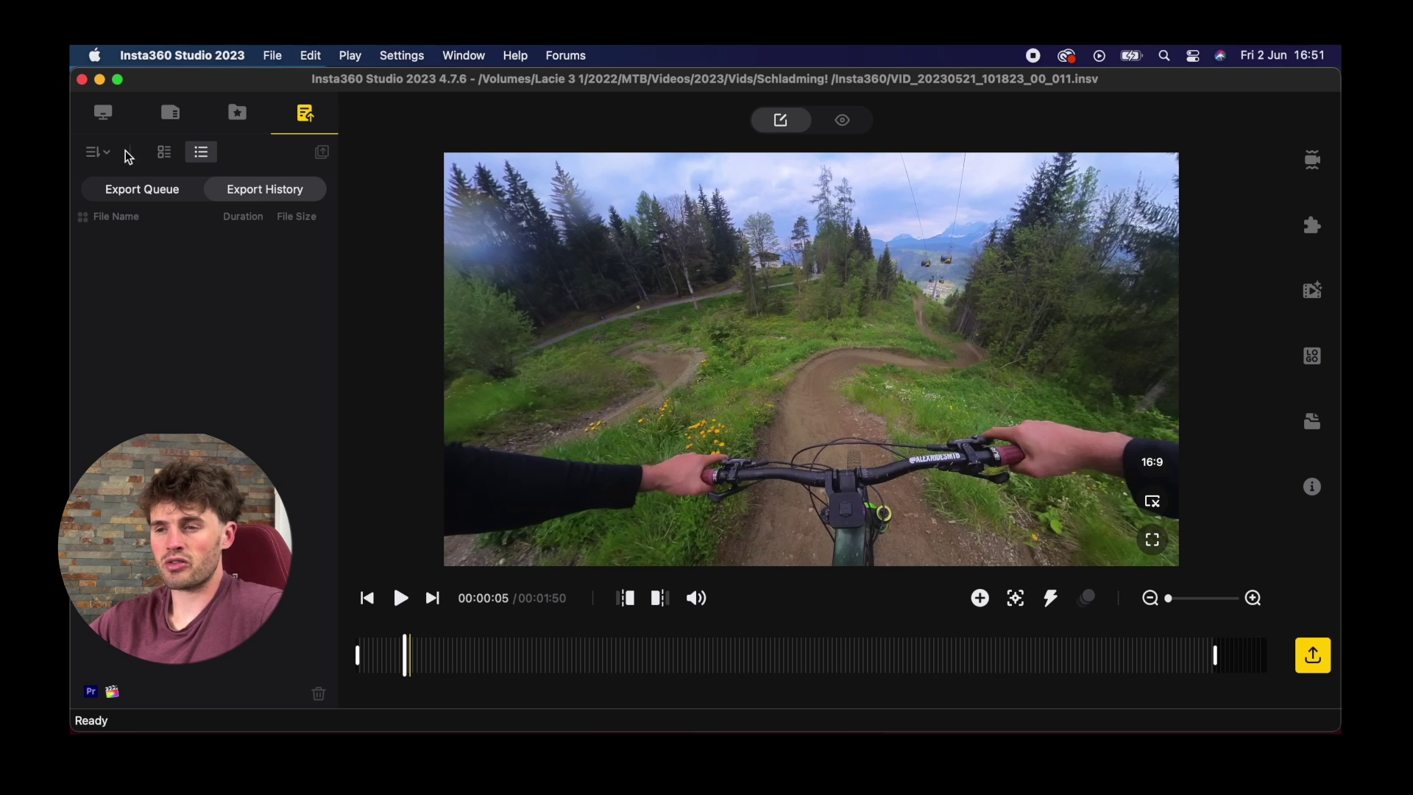
left_click(103, 116)
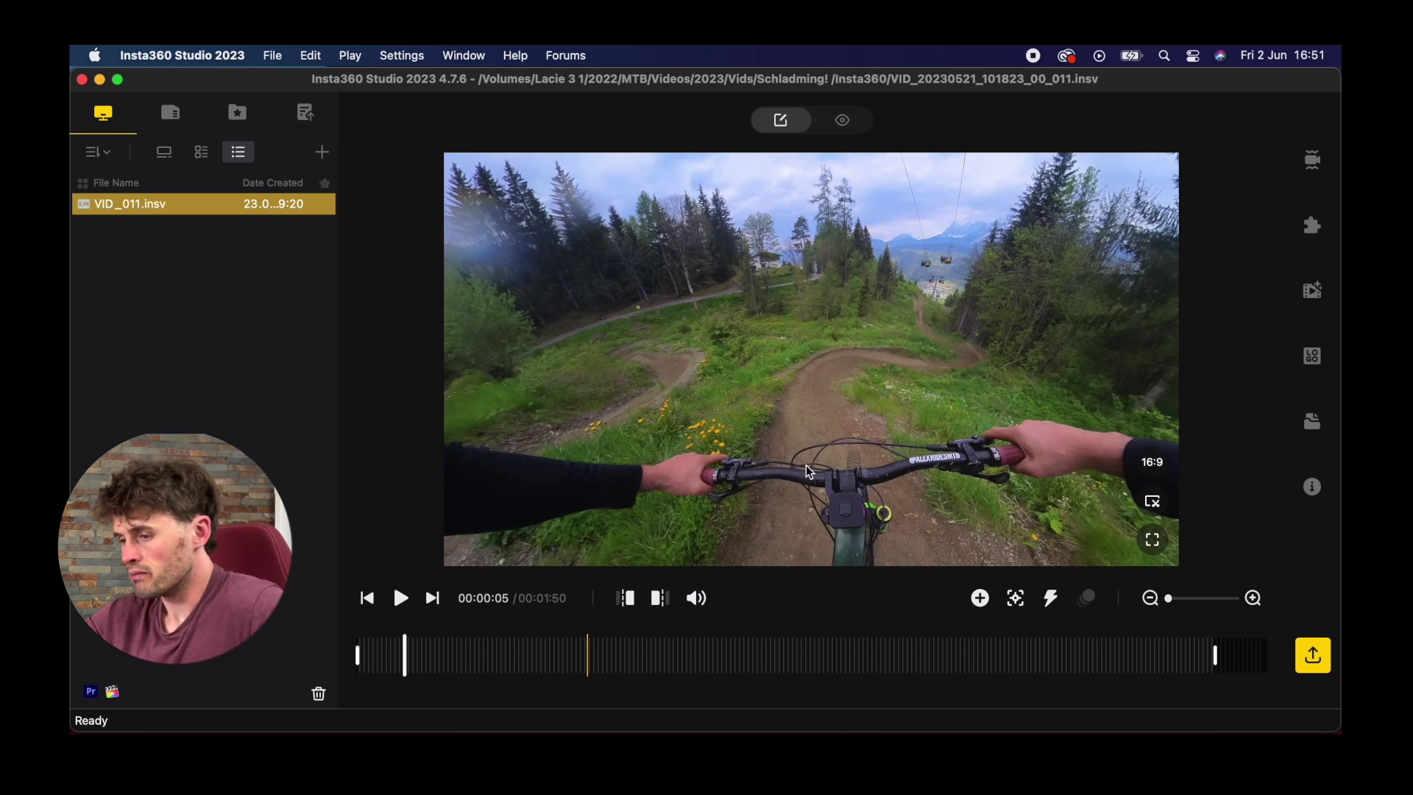
Look around the 360 scene, play to 00:00:15, then scrub back and pause at 00:00:06
left_click_drag(773, 396, 749, 416)
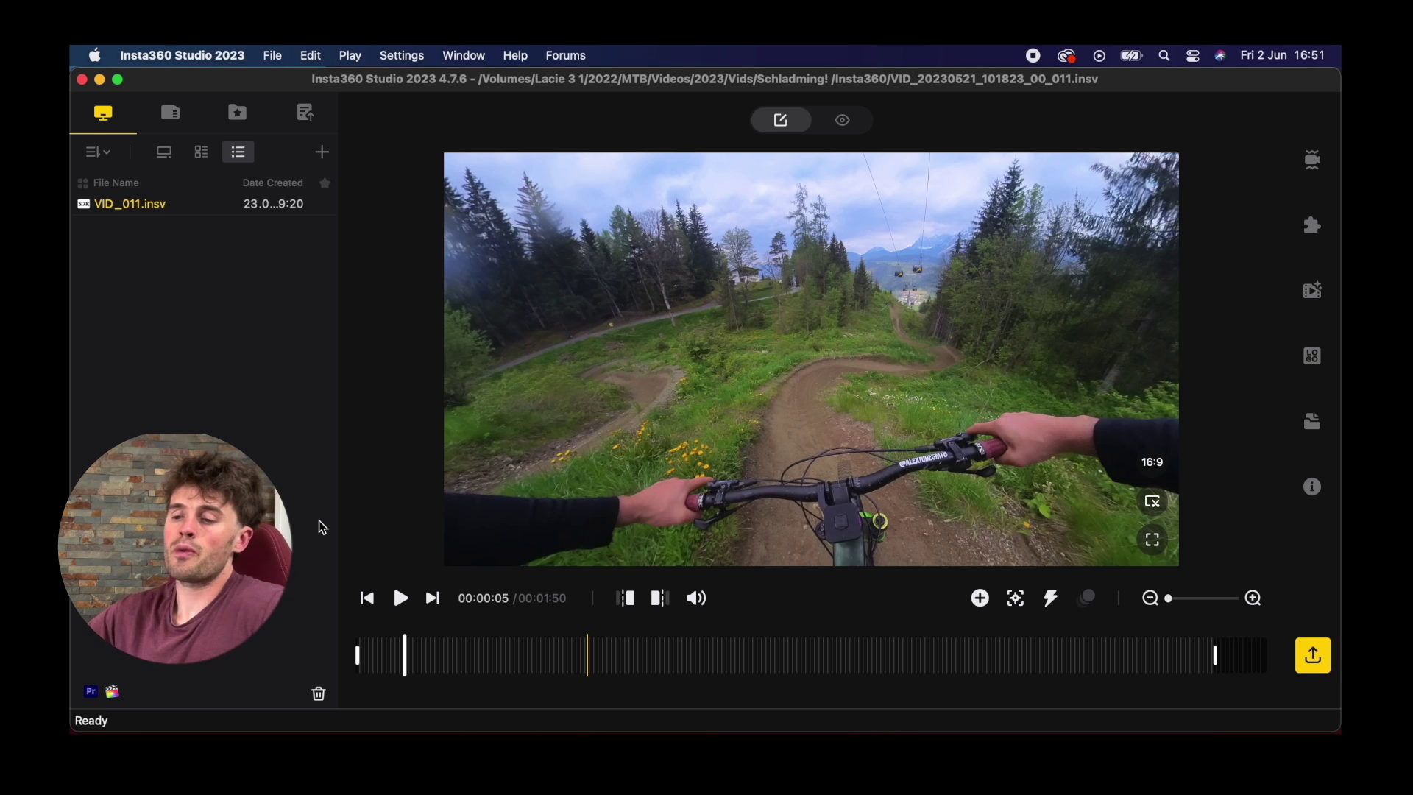
left_click(400, 597)
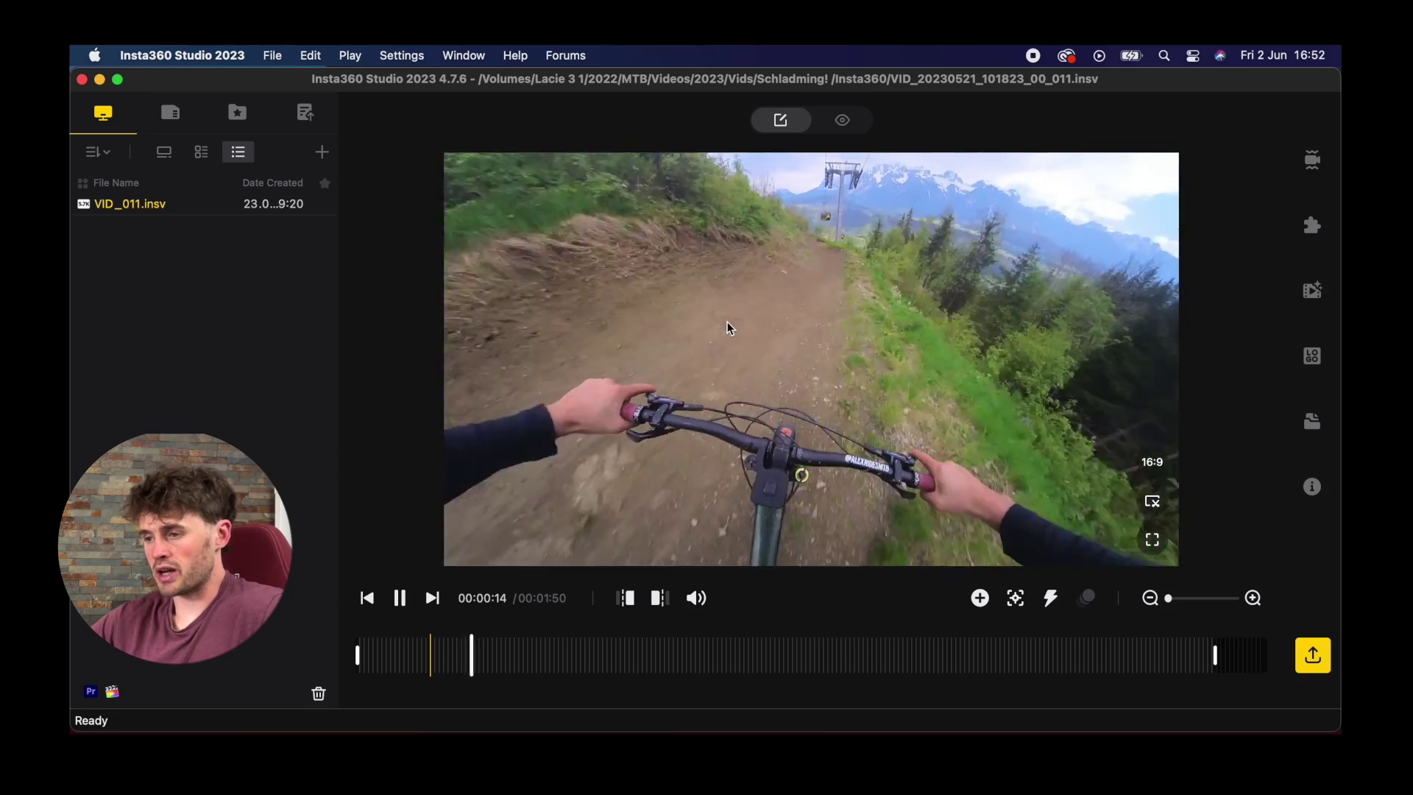
key("space")
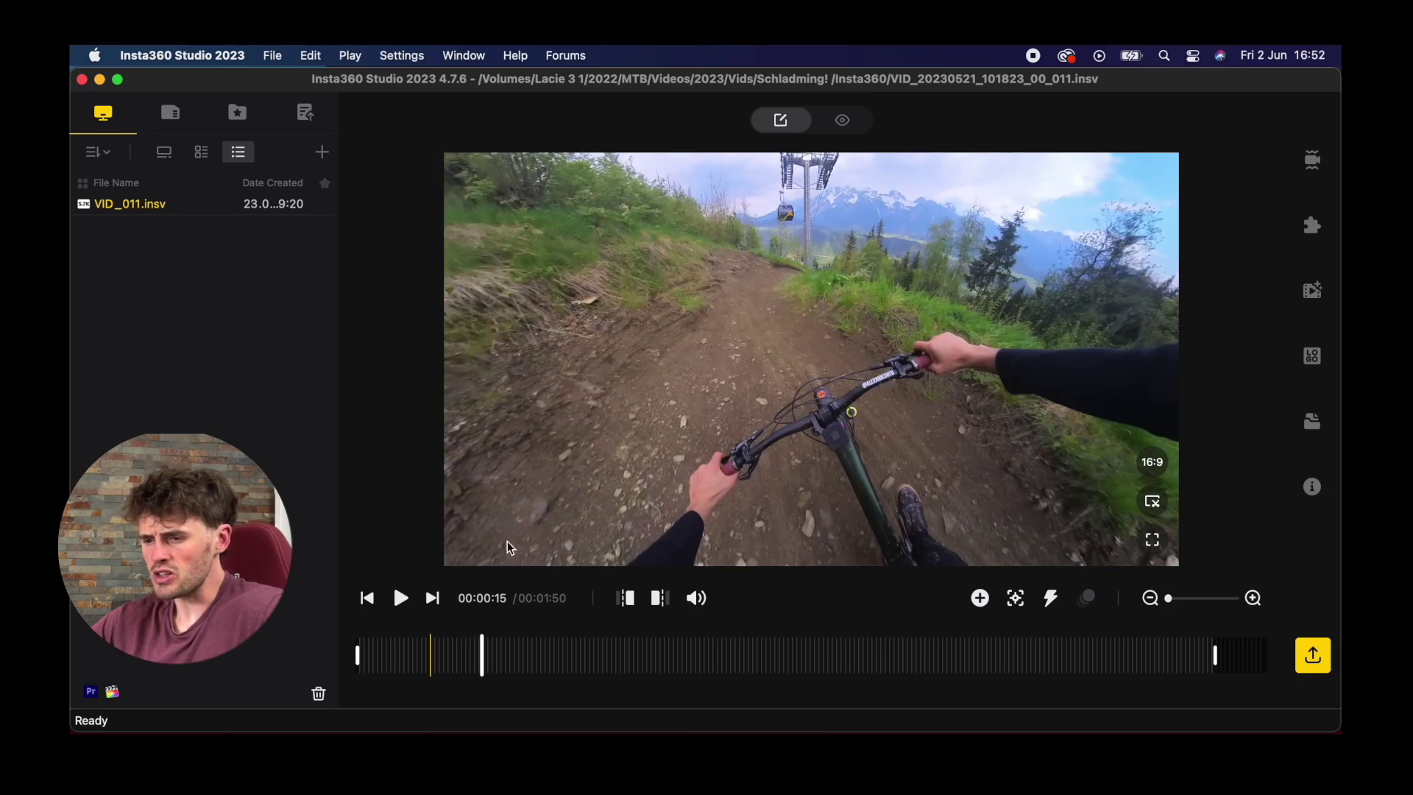
left_click_drag(385, 647, 404, 647)
key("space")
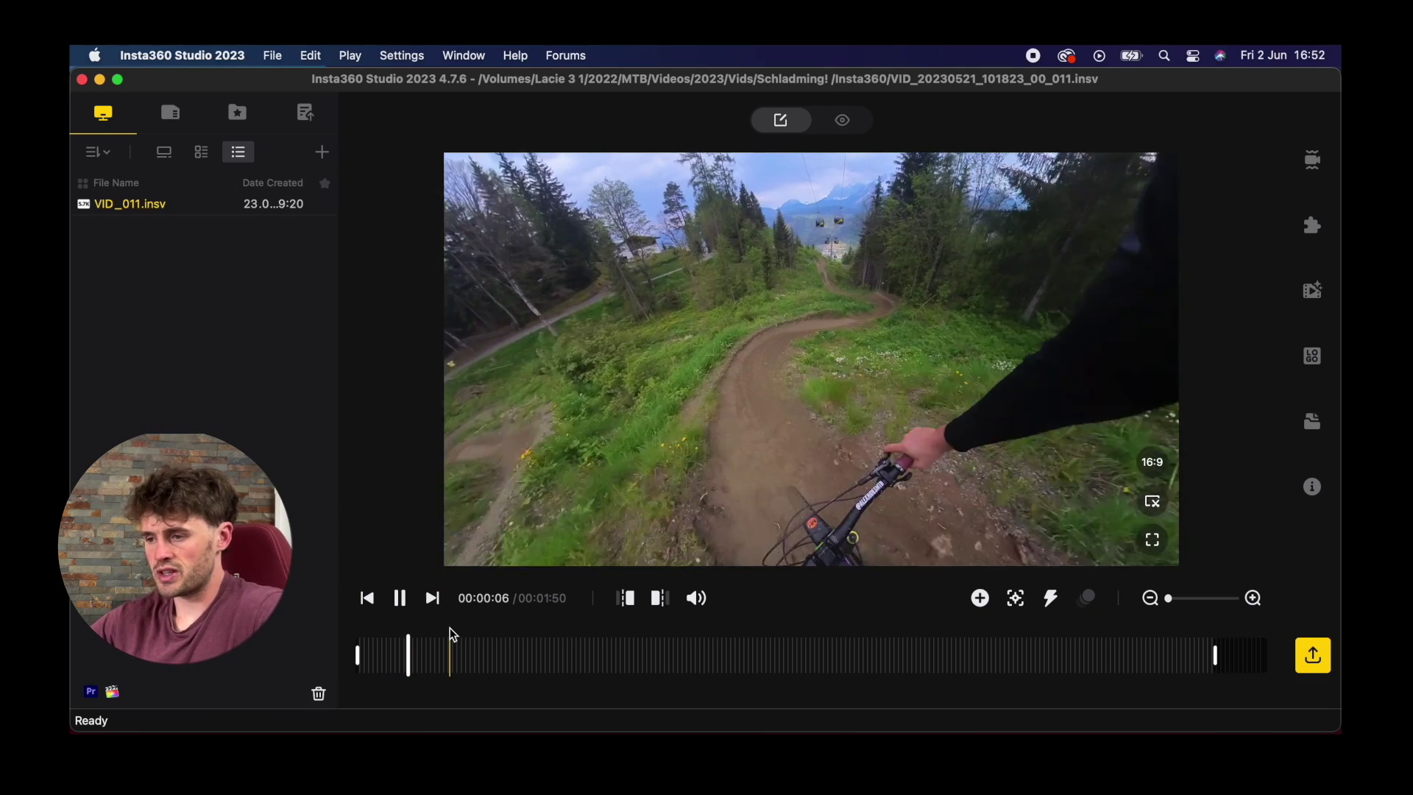
key("space")
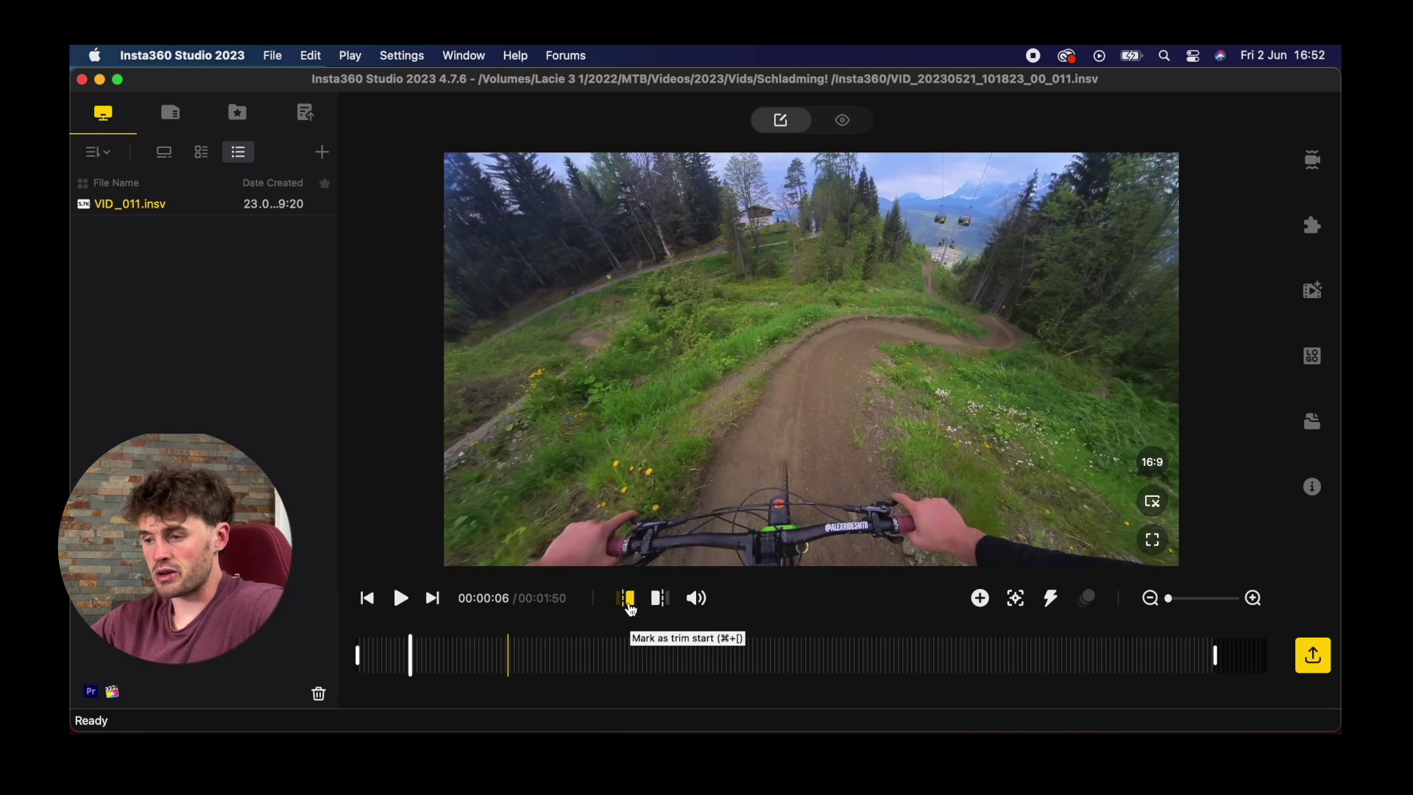
Mark the trim start with ⌘+[ and set the trim end for a 10-second section
key("super+bracketleft")
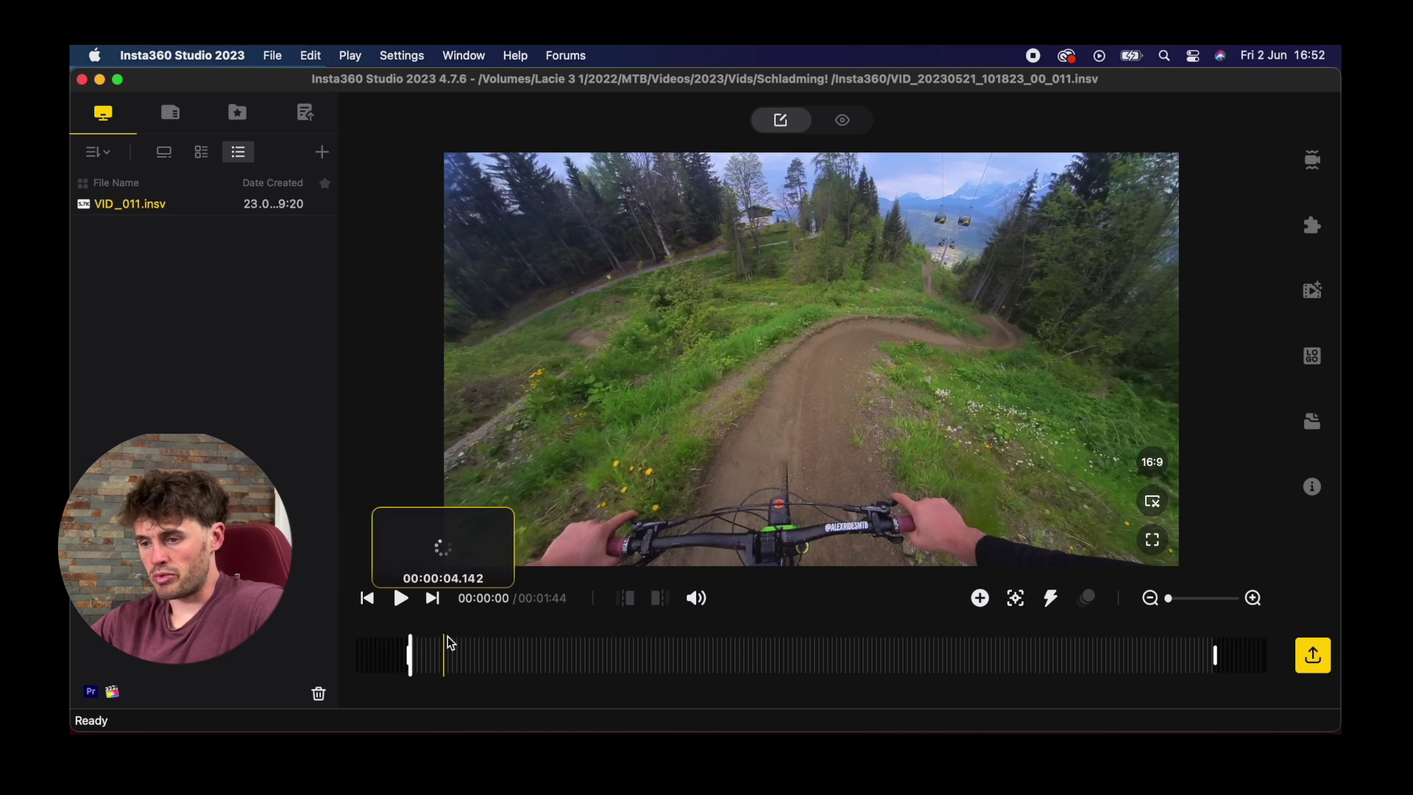
left_click(412, 651)
left_click_drag(412, 651, 491, 645)
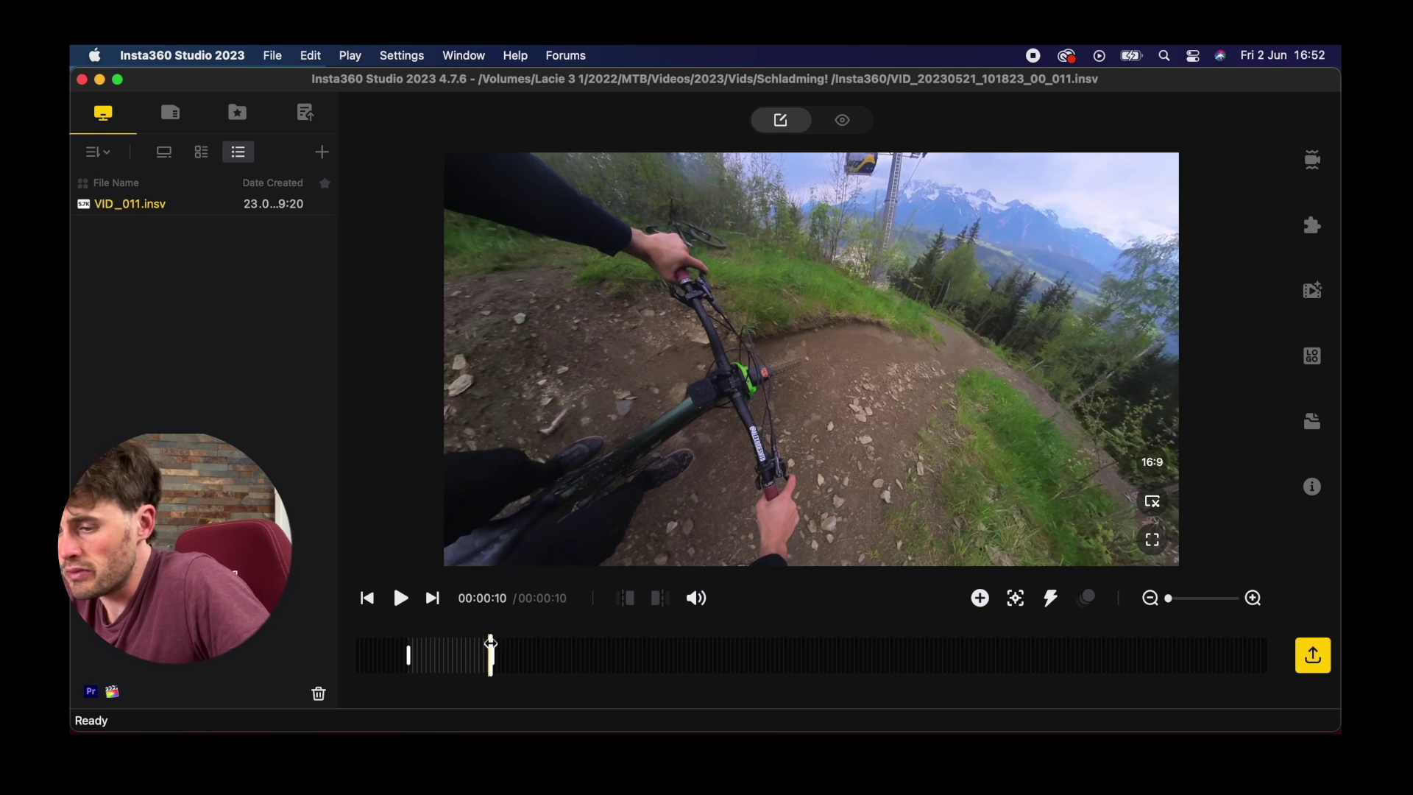
left_click_drag(492, 644, 400, 646)
Play the trimmed clip to 00:00:08, jump back to the start and adjust the 360 framing
left_click_drag(648, 493, 717, 436)
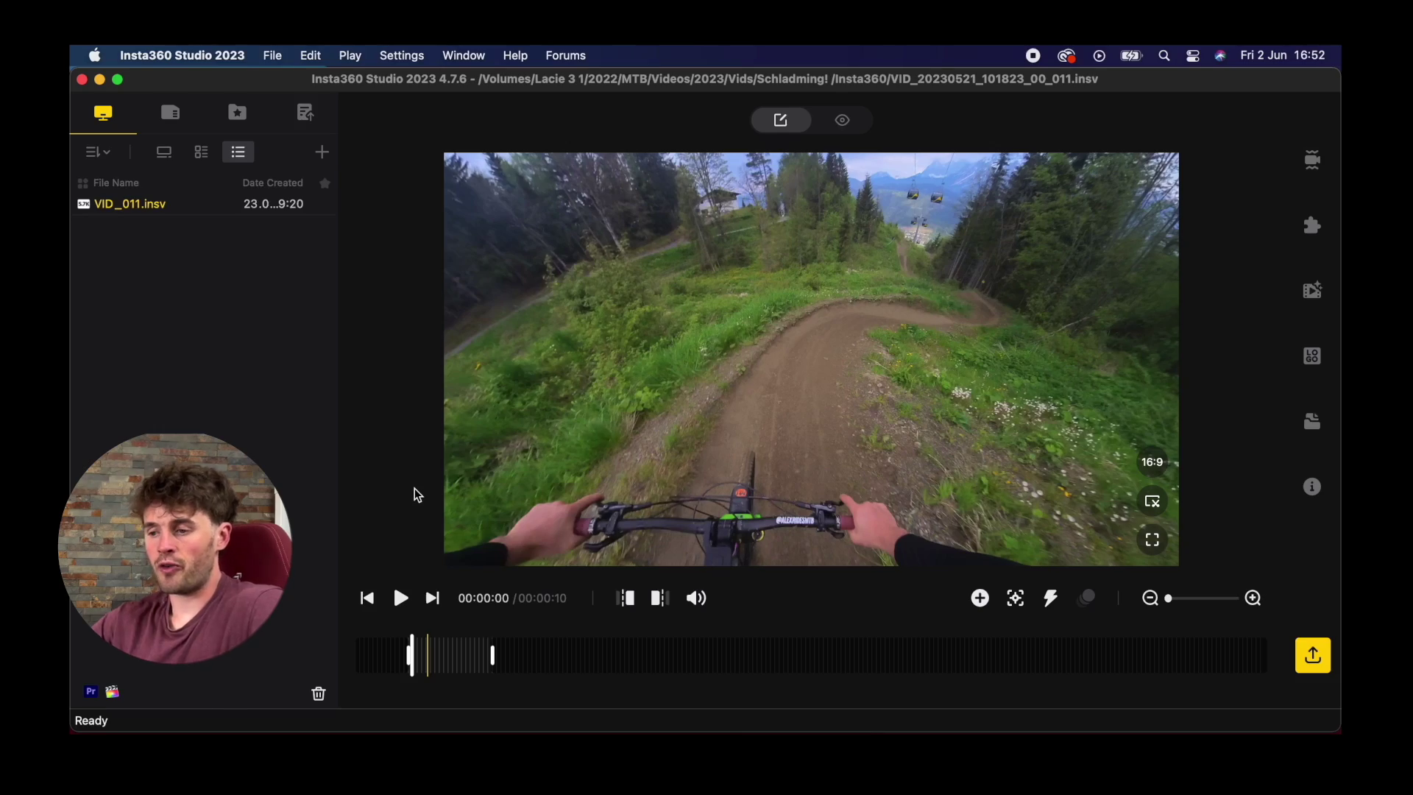
key("space")
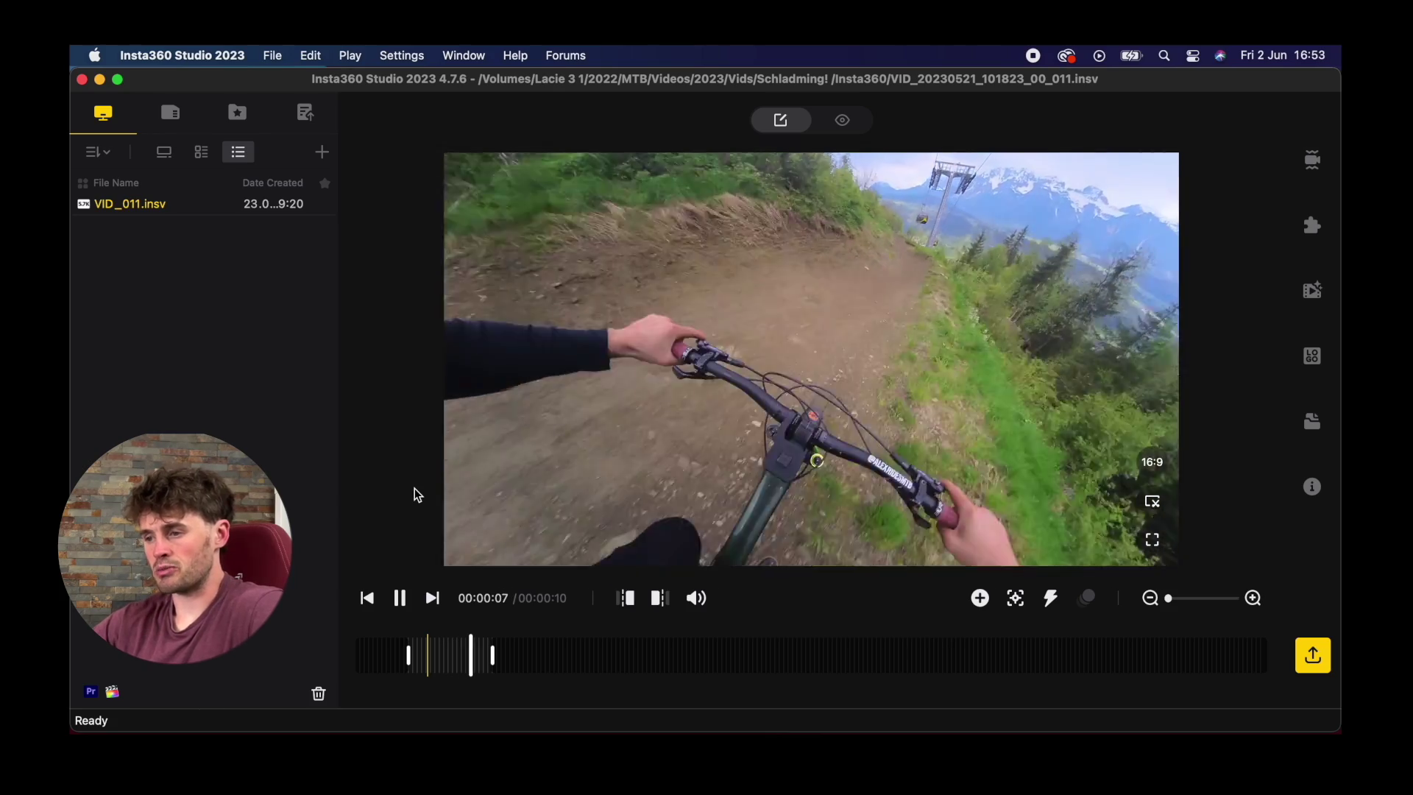
left_click(400, 601)
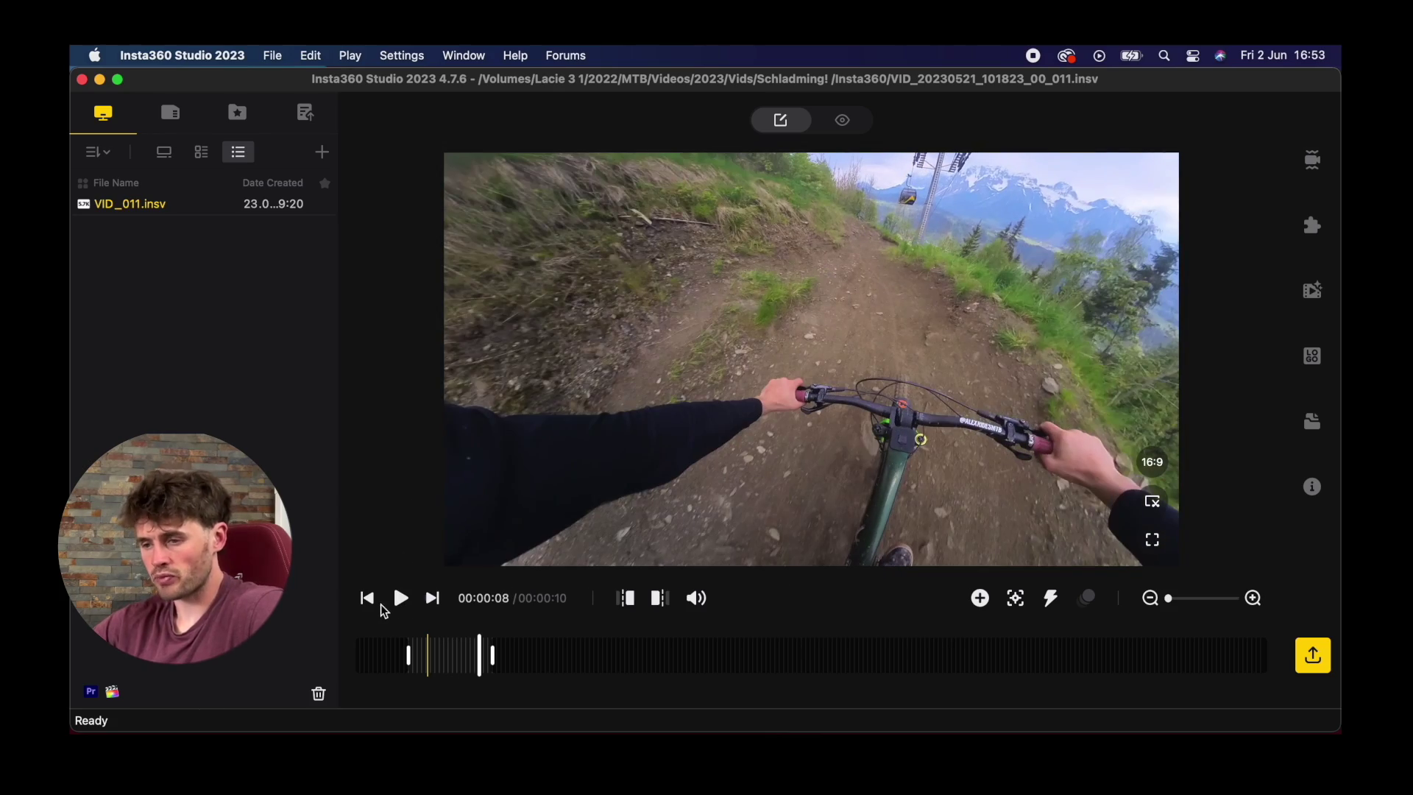
left_click(368, 599)
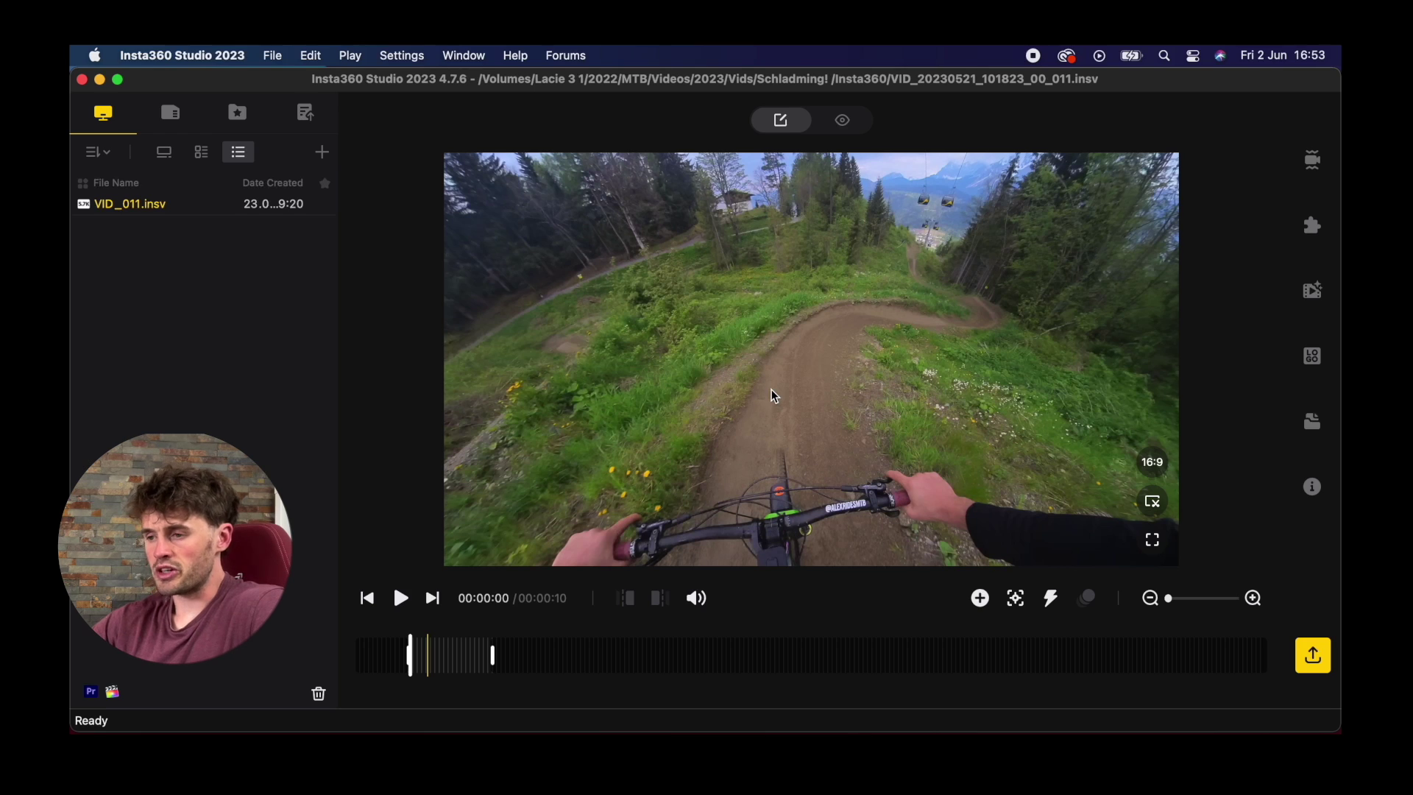
left_click_drag(772, 390, 815, 409)
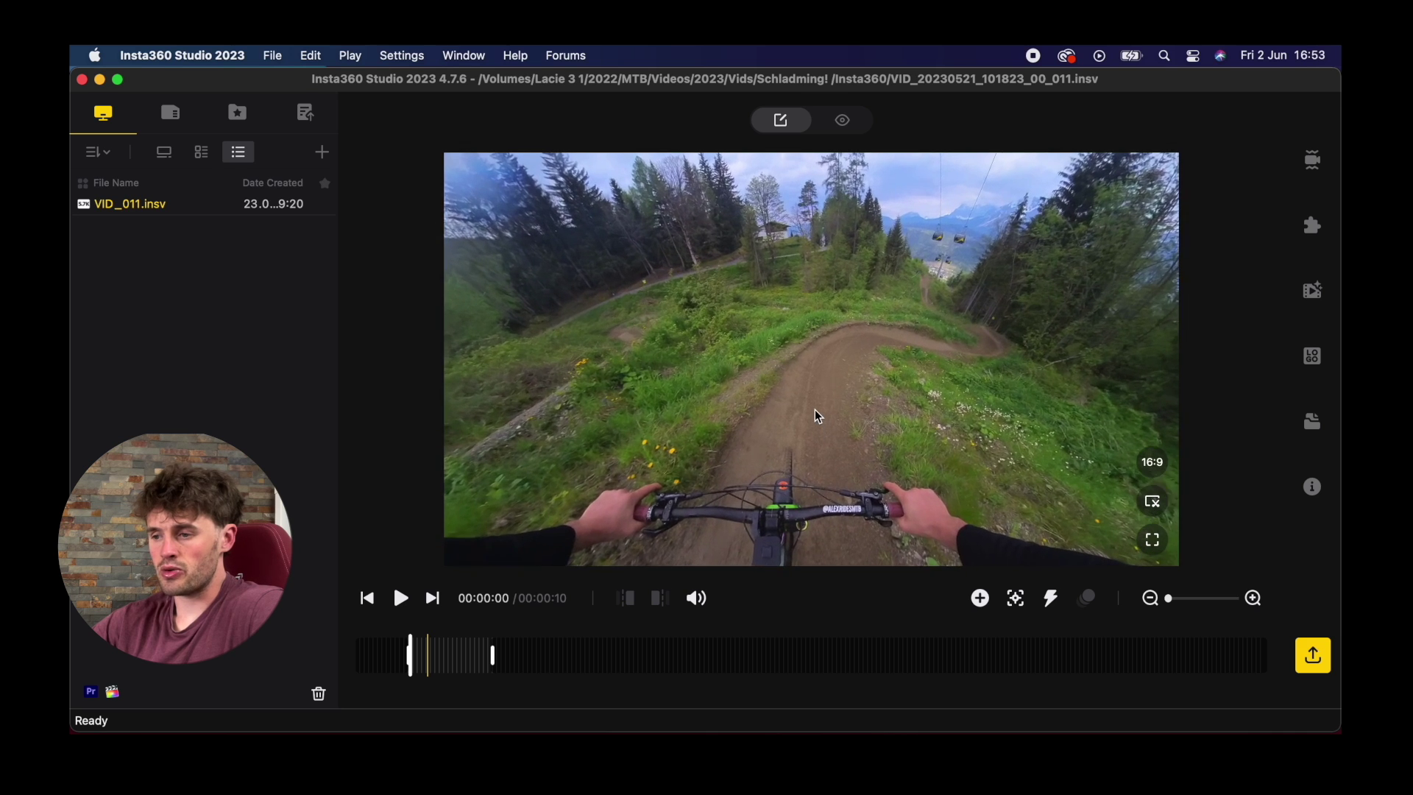
Add a start keyframe, then try Crystal Ball, Tiny Planet and Natural View before returning to Default
left_click(980, 599)
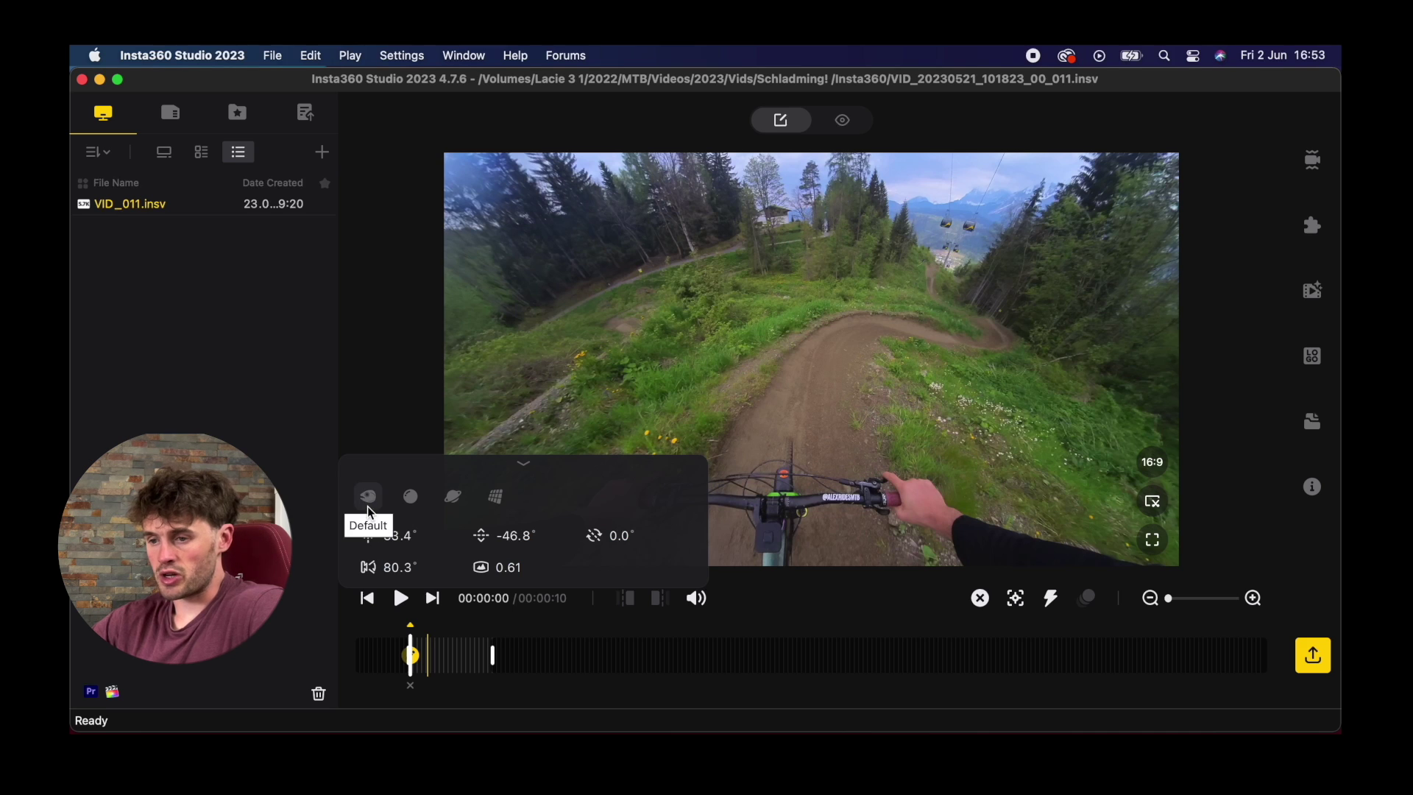
left_click(411, 501)
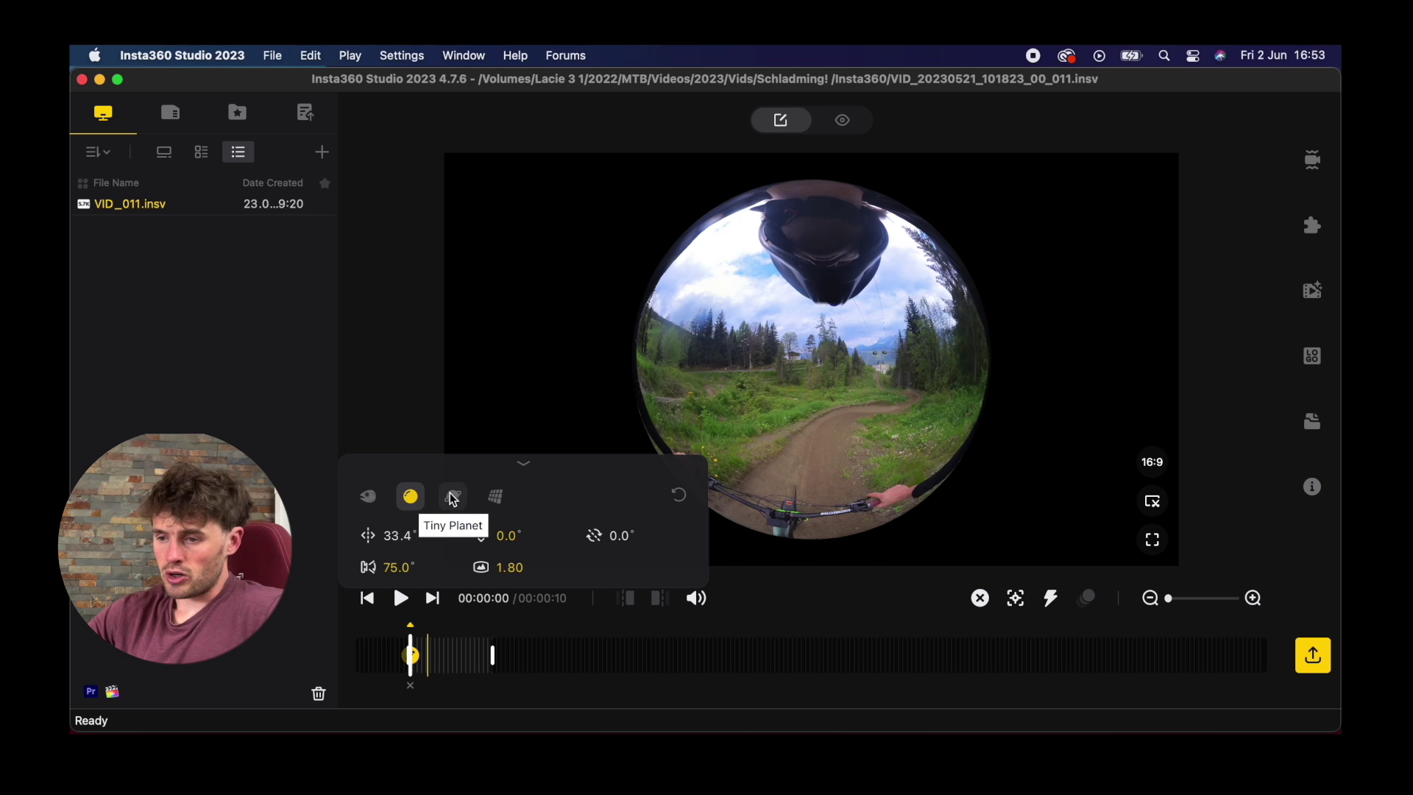
left_click(453, 497)
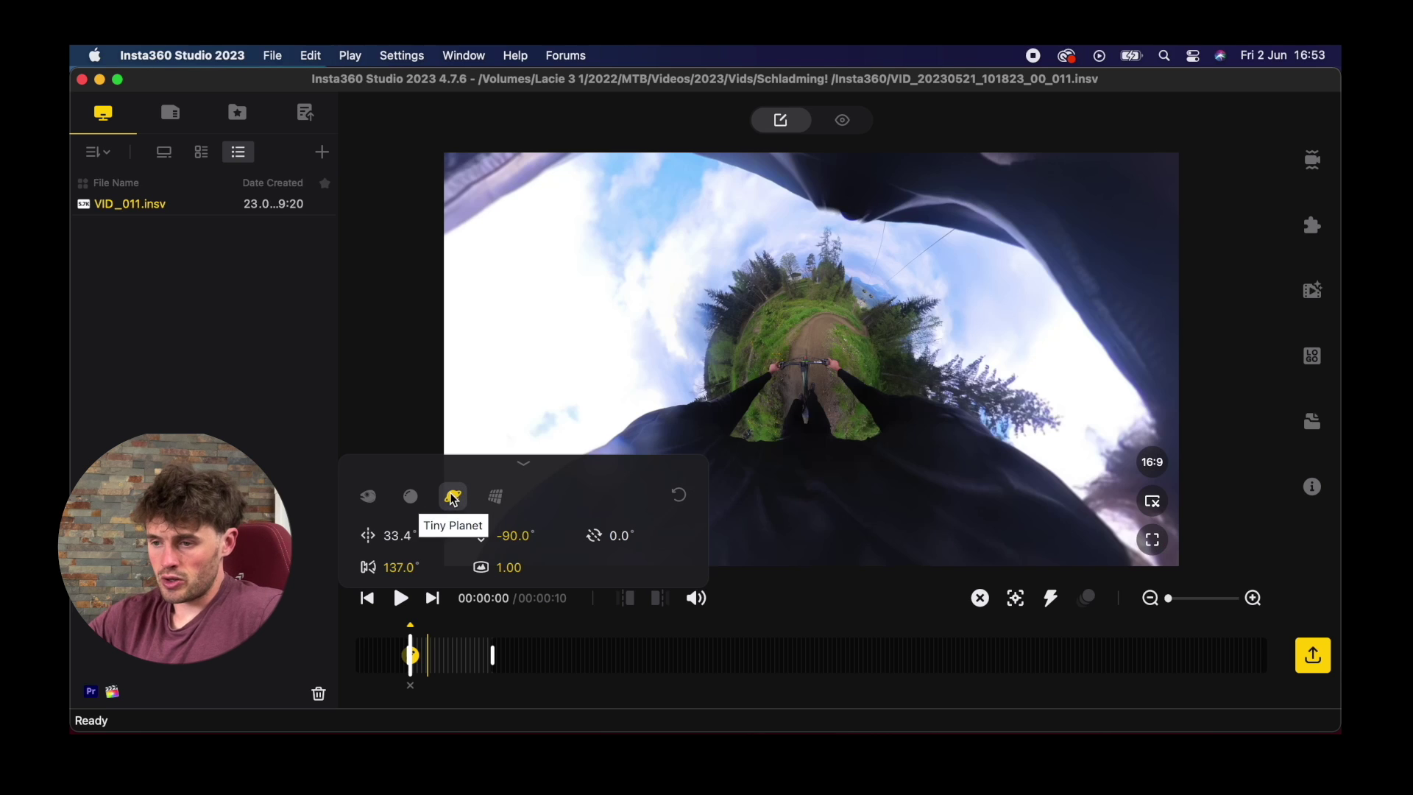
left_click(497, 496)
left_click_drag(804, 263, 788, 206)
left_click_drag(752, 292, 751, 255)
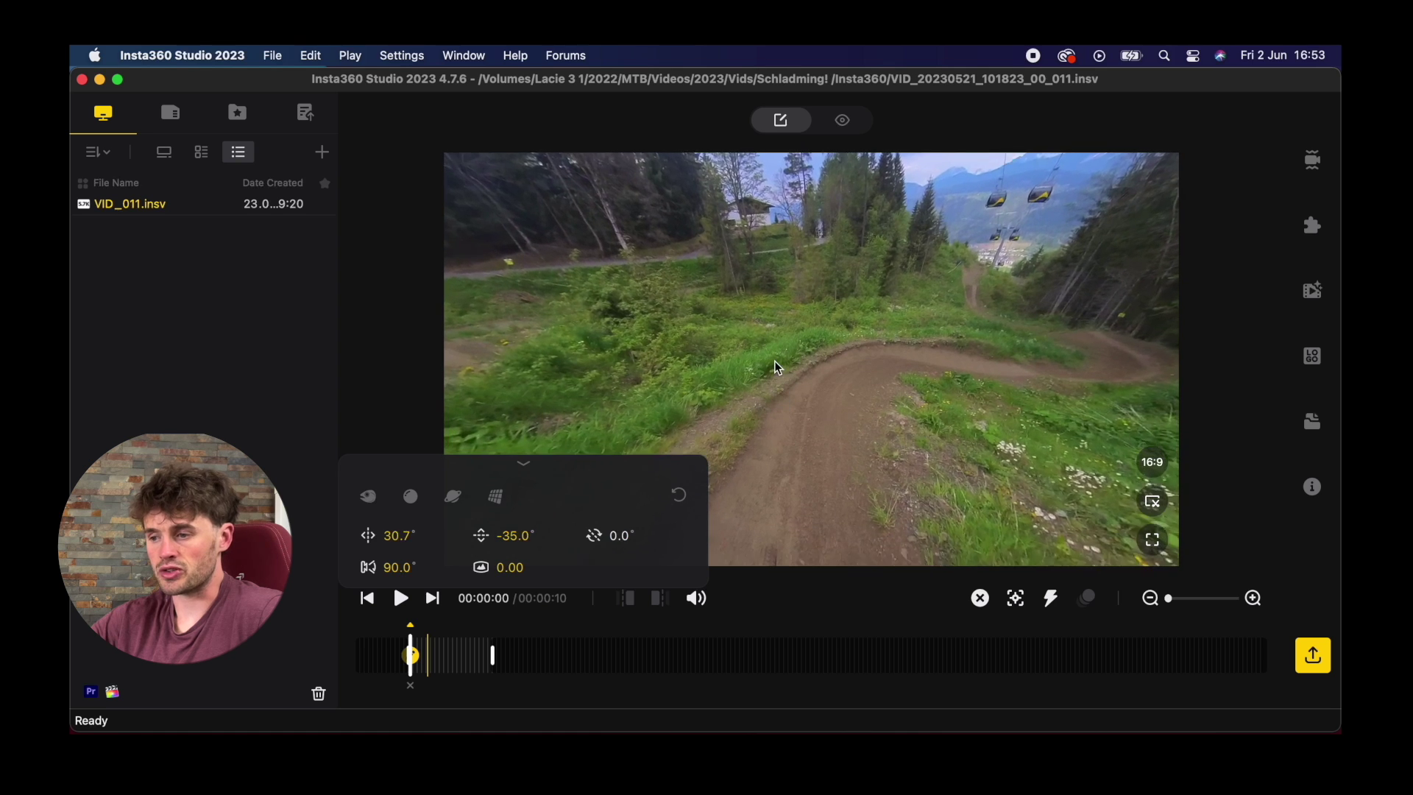
left_click(370, 494)
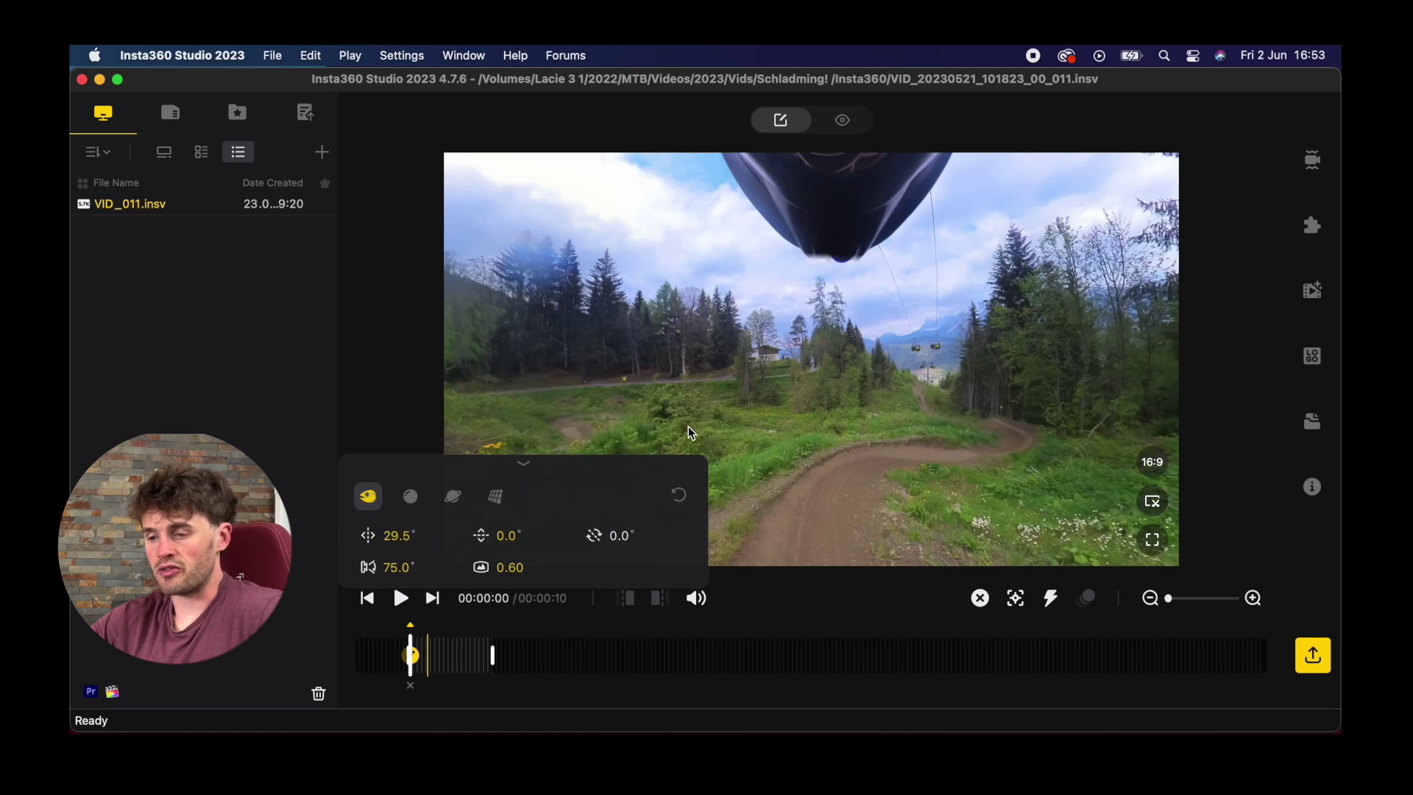
Aim the Default view at the trail with distortion 0.43 and a 76.6° field of view
left_click_drag(687, 427, 708, 263)
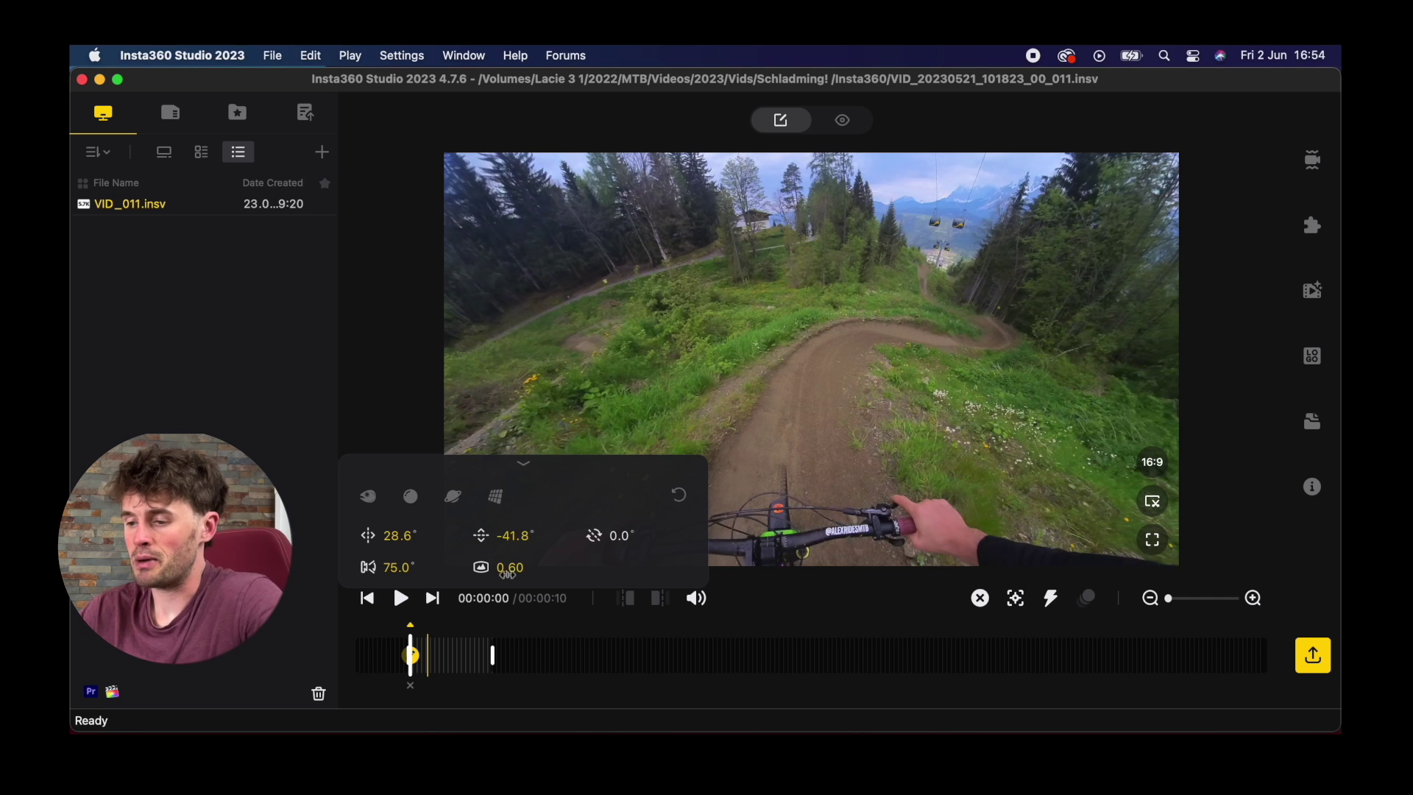
mouse_move(506, 570)
left_mouse_down()
mouse_move(493, 574)
mouse_move(530, 576)
left_mouse_up()
left_click_drag(407, 565, 422, 567)
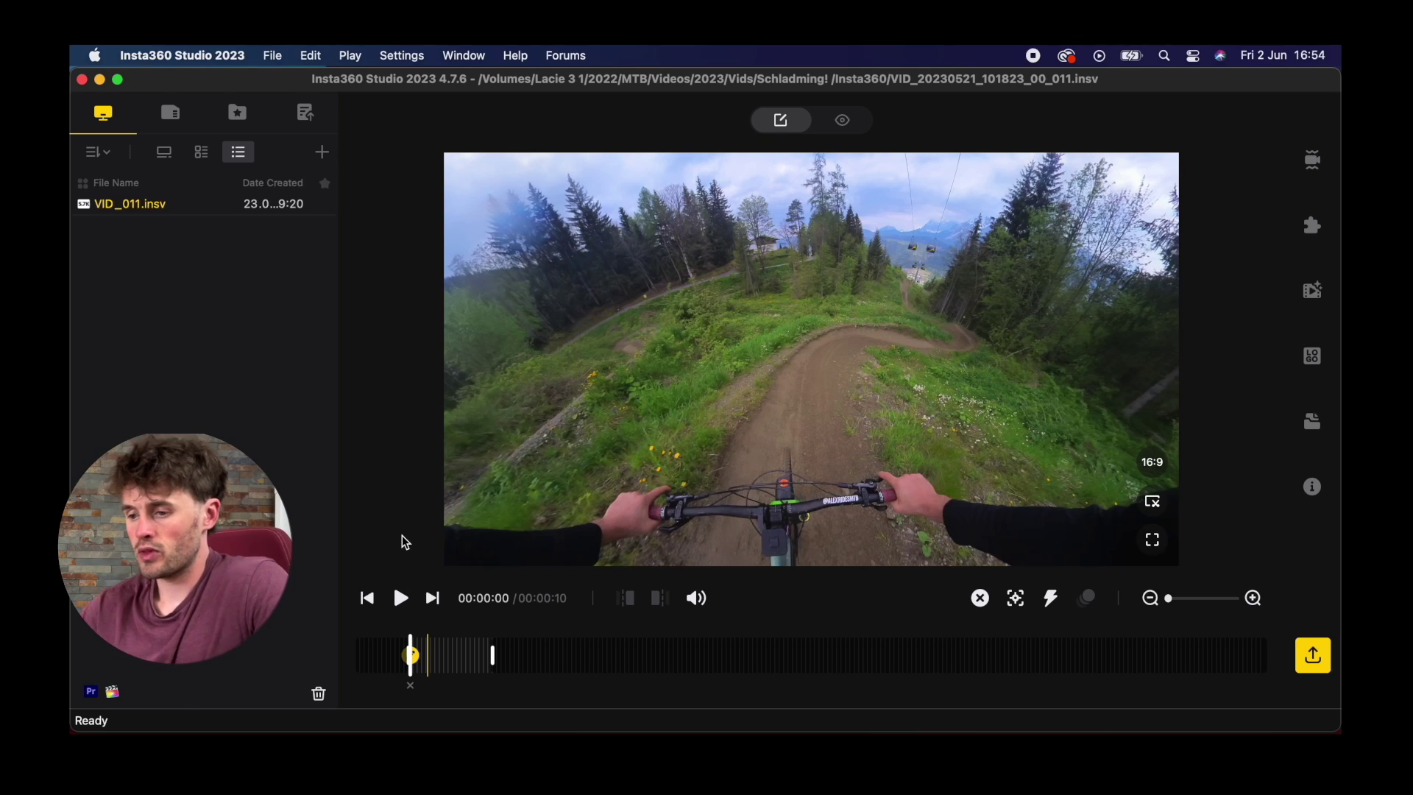
key("space")
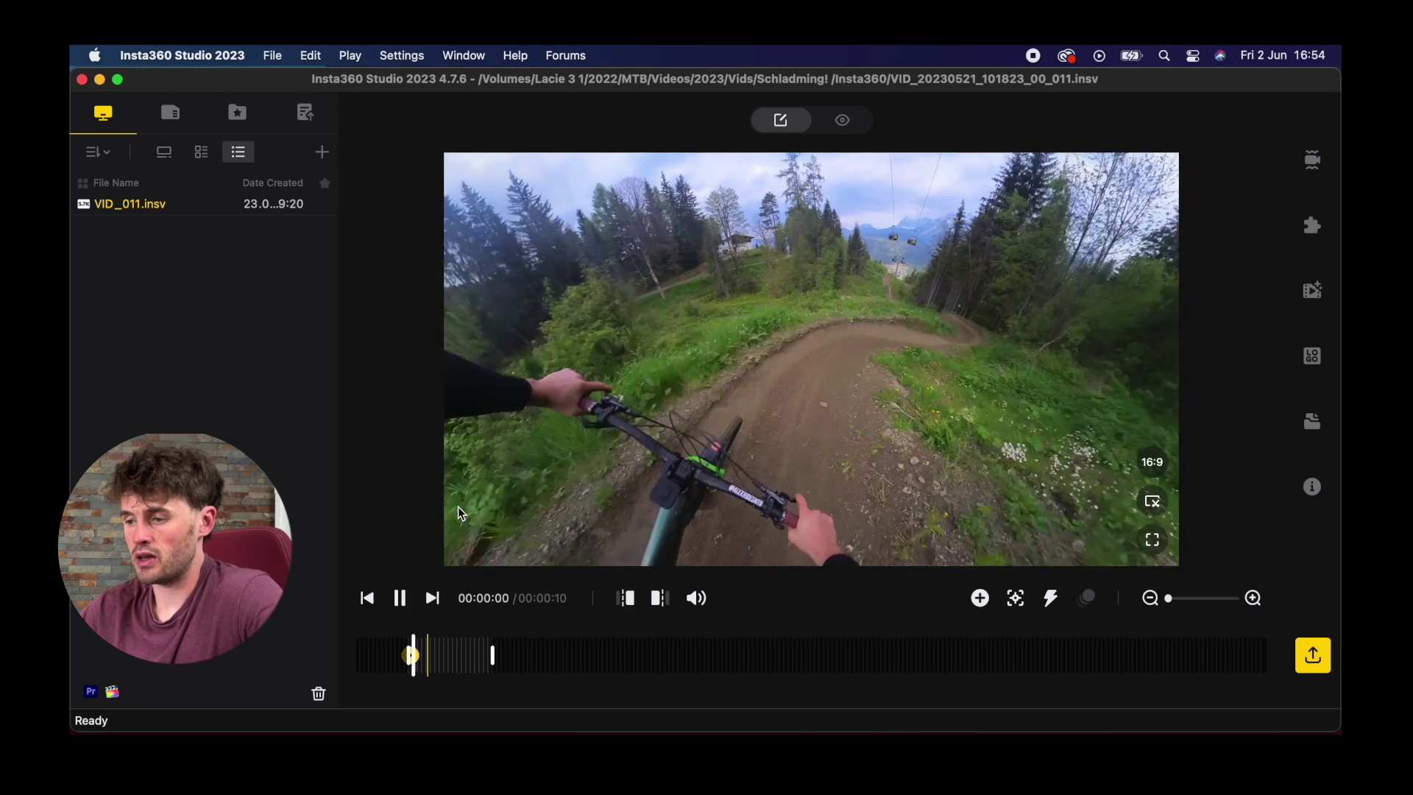
key("space")
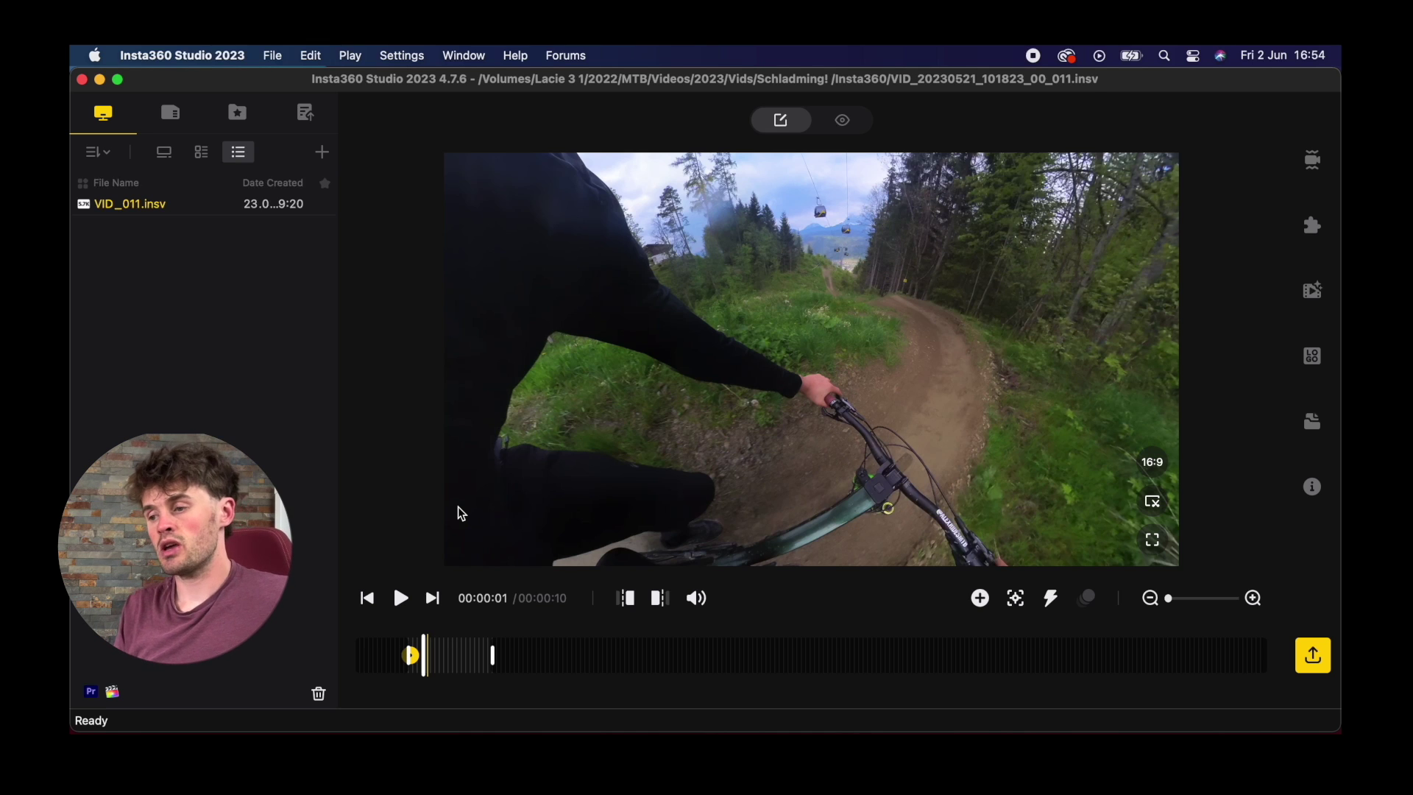
Rotate the view toward the trail ahead, add a reframe keyframe, and replay up to 00:00:03
left_click_drag(873, 379, 660, 446)
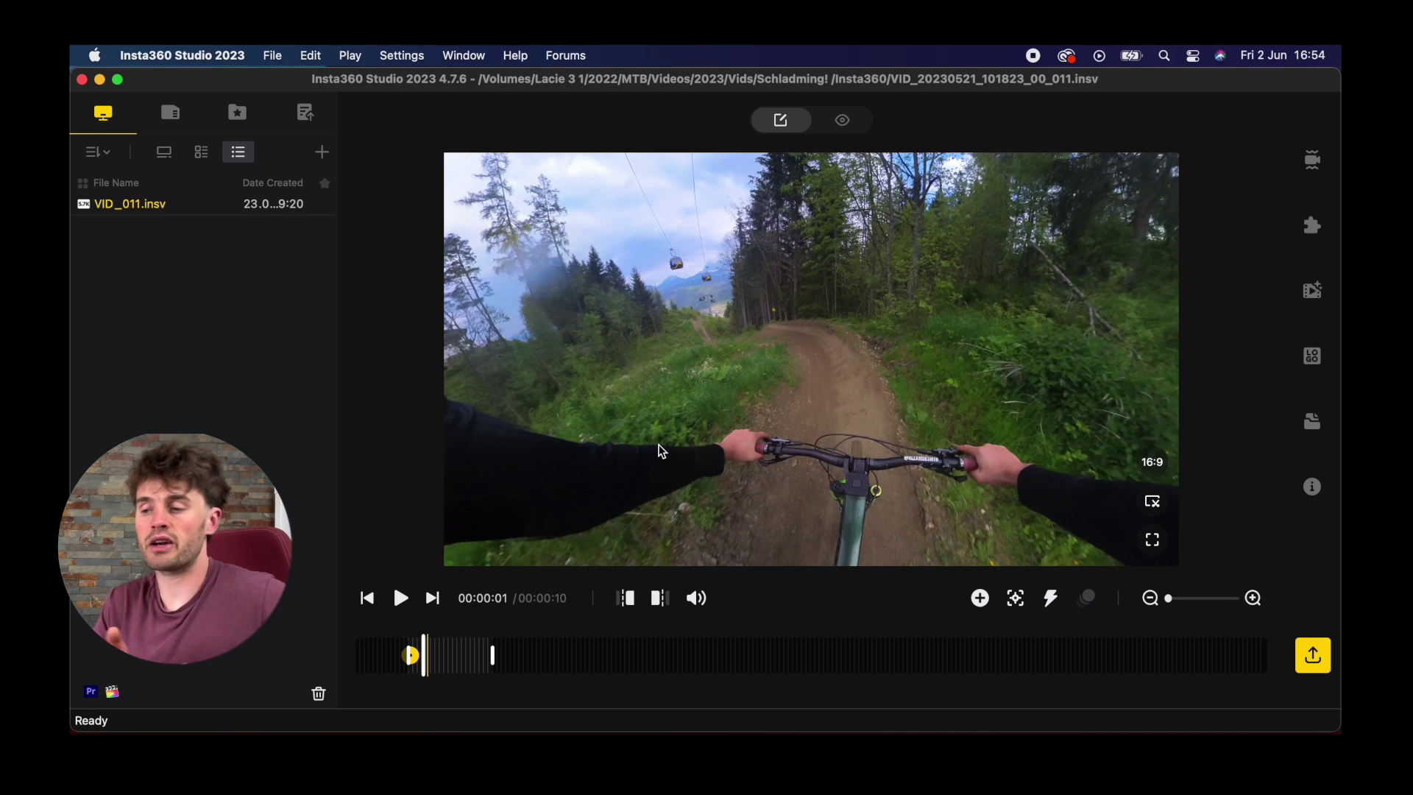
left_click_drag(761, 405, 745, 416)
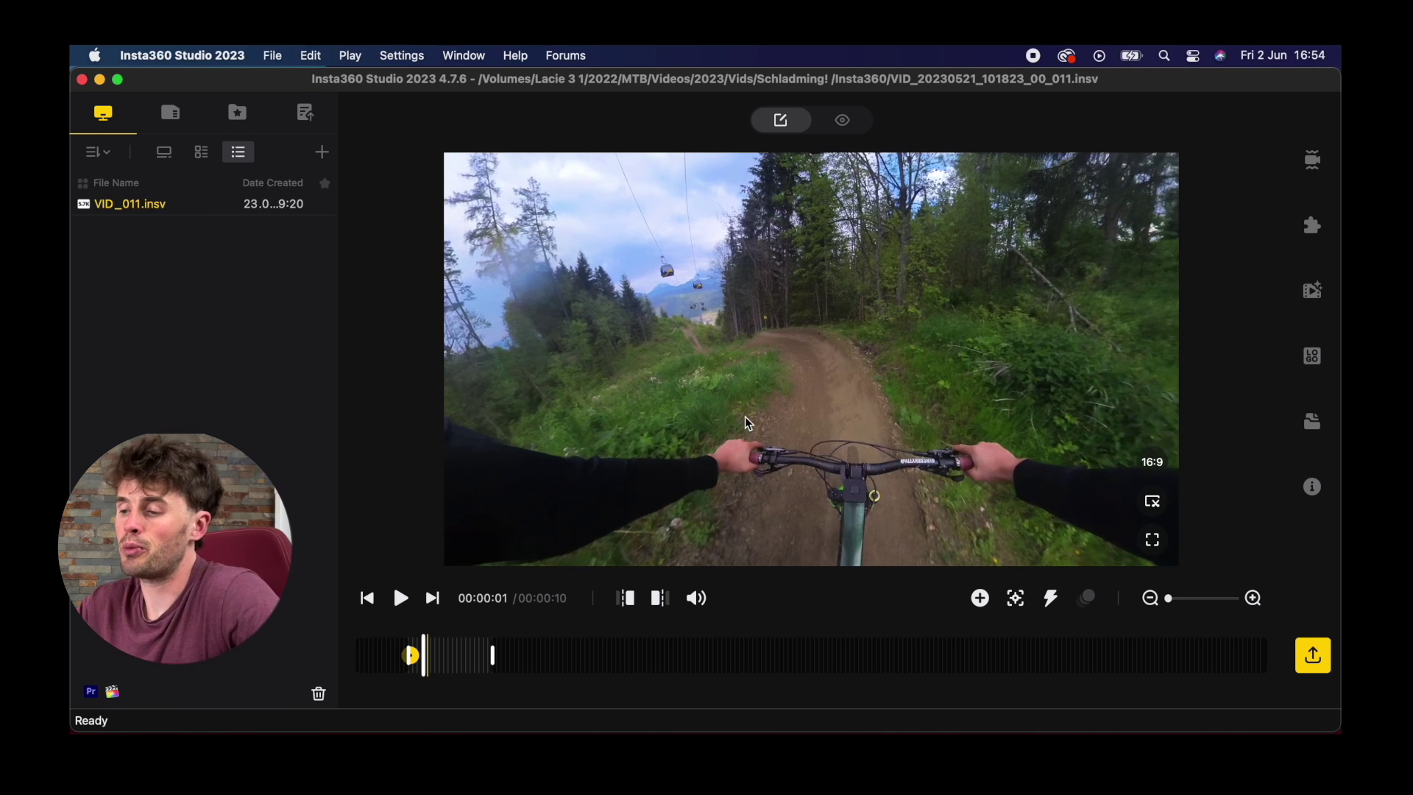
left_click(980, 597)
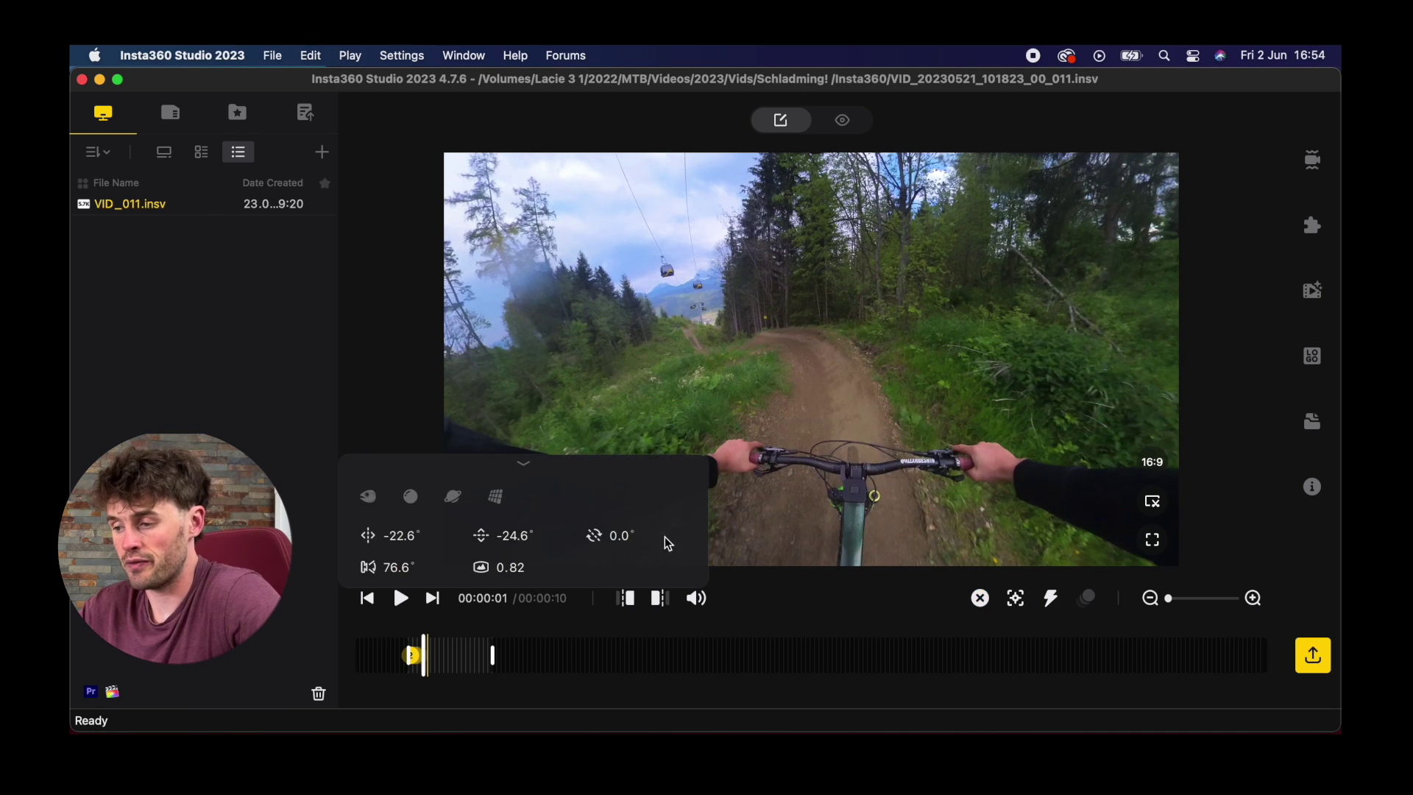
left_click(370, 598)
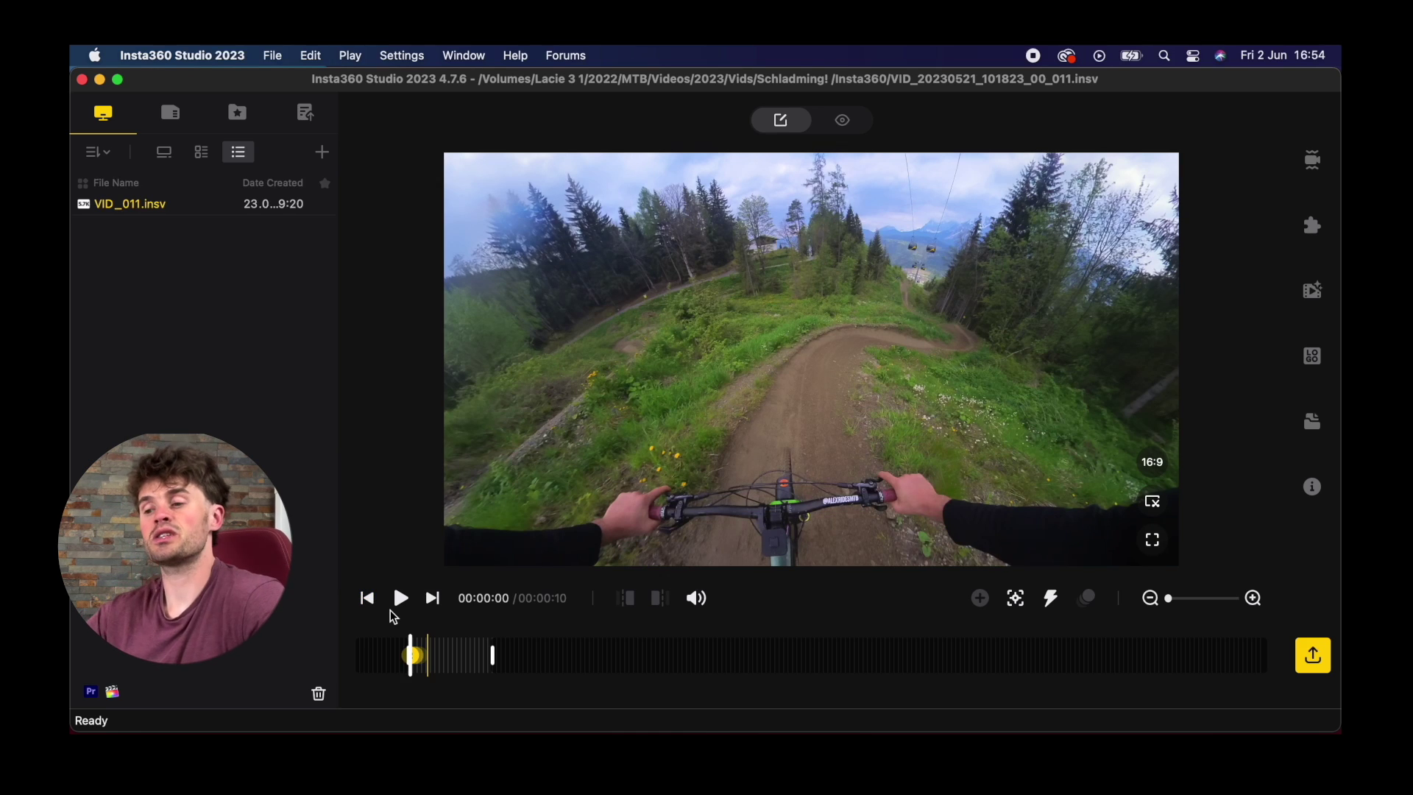
left_click(398, 602)
left_click(398, 602)
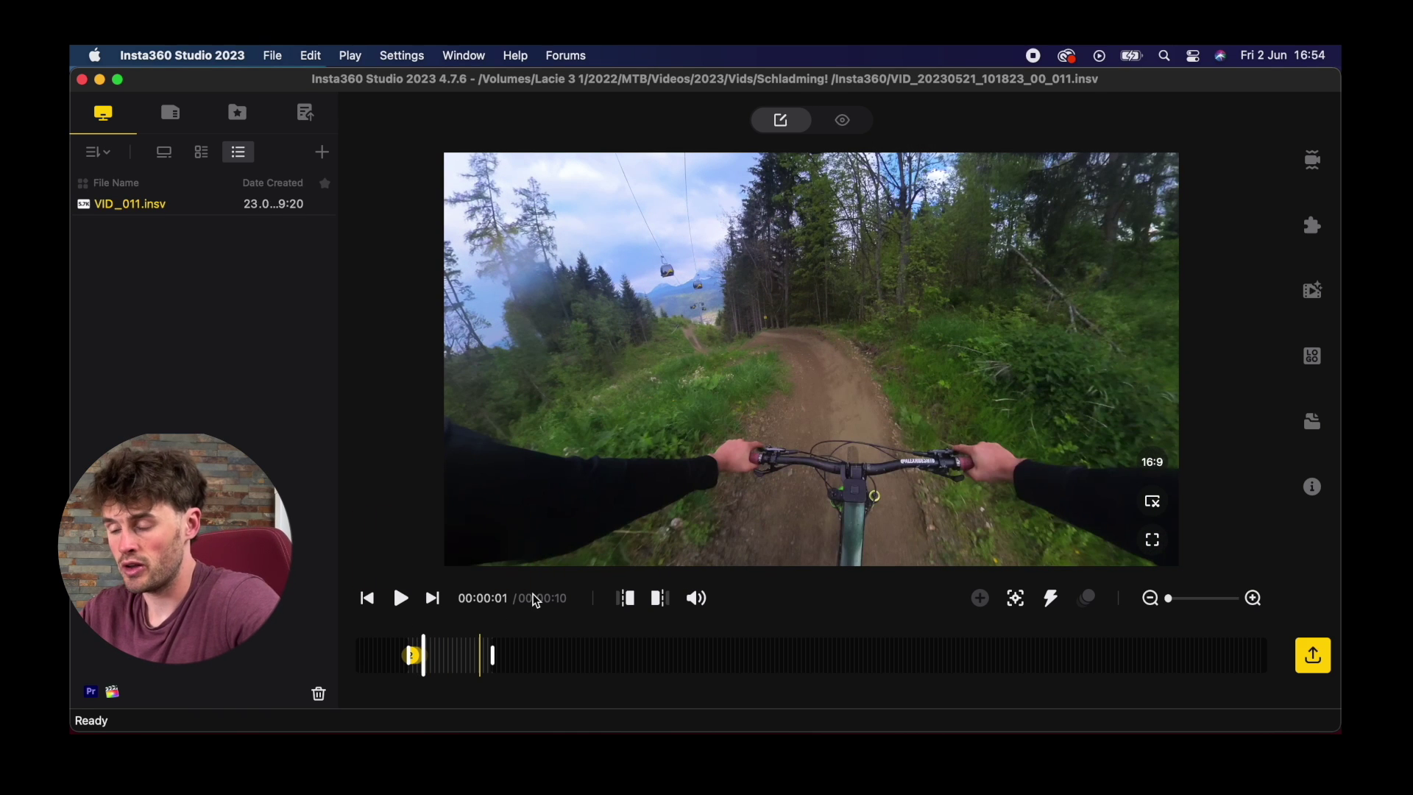
key("space")
key("space")
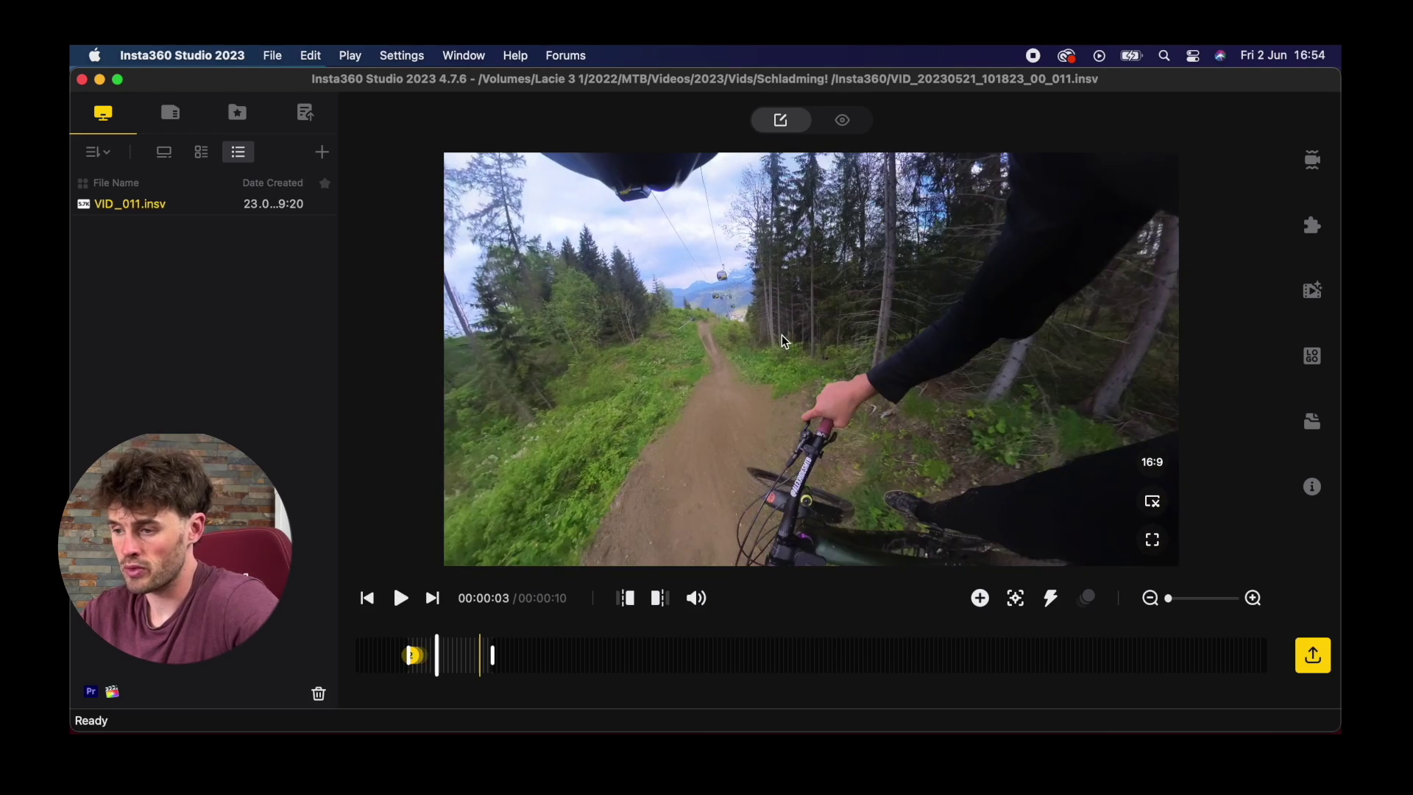
Centre the trail in the view at 00:00:03 and add a second reframe keyframe
left_click_drag(782, 334, 876, 323)
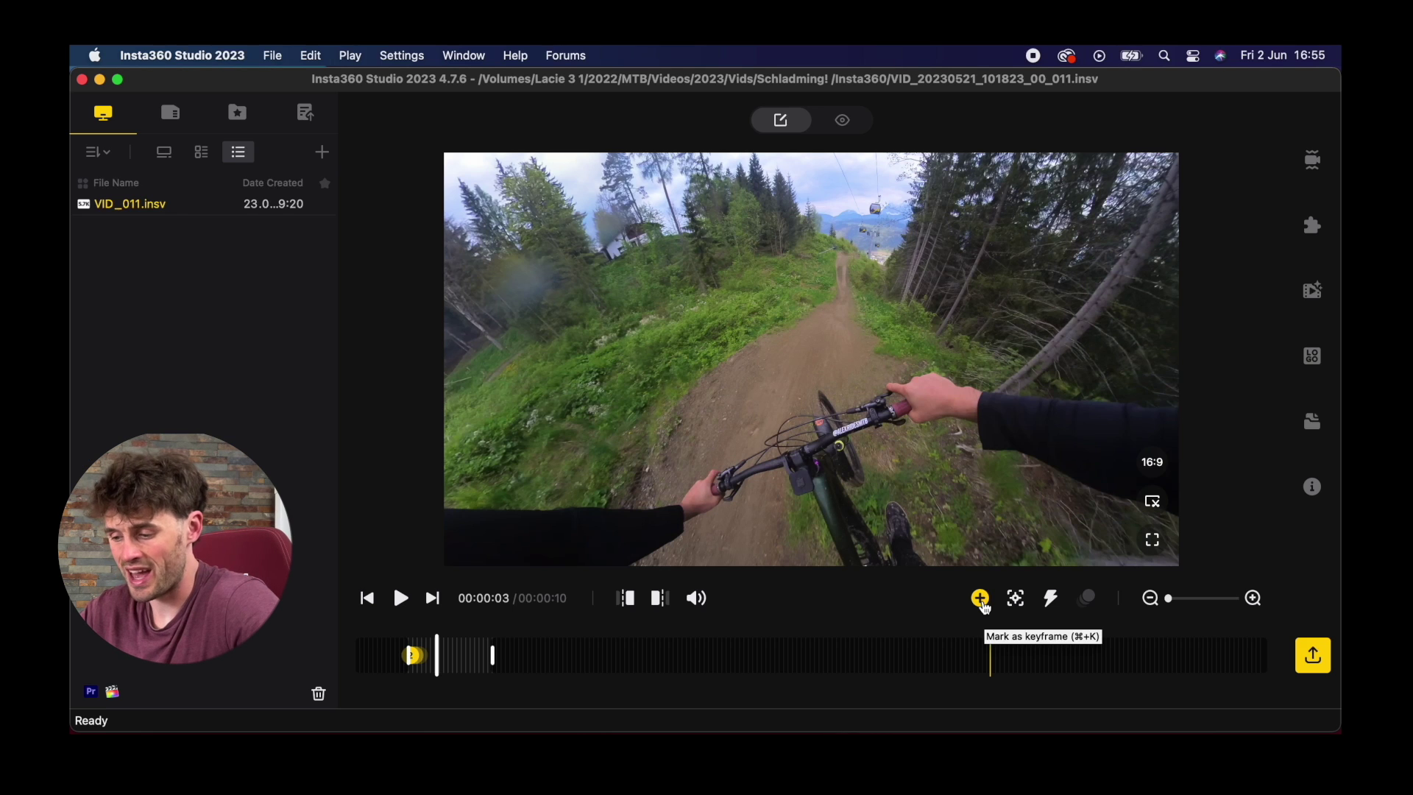
left_click(981, 598)
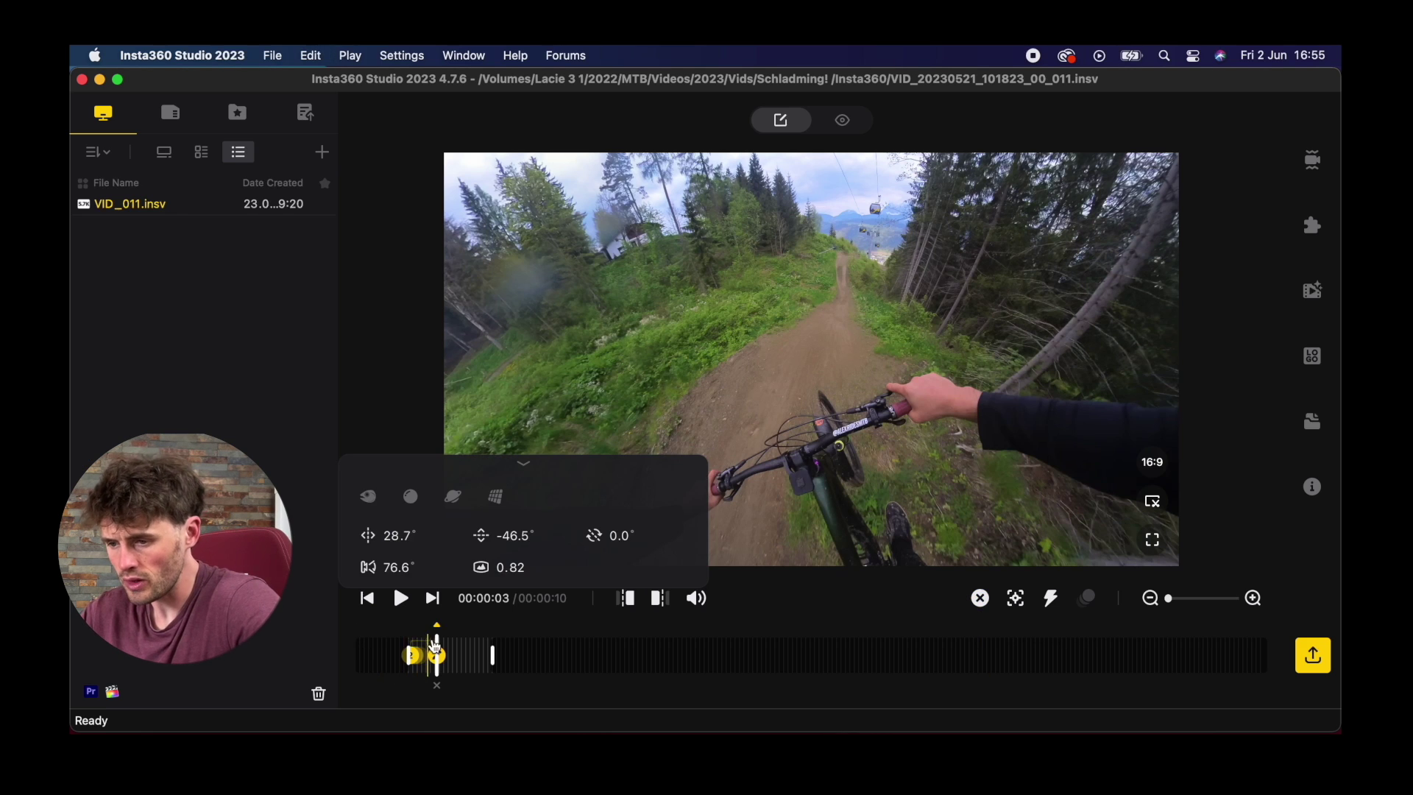
left_click(369, 602)
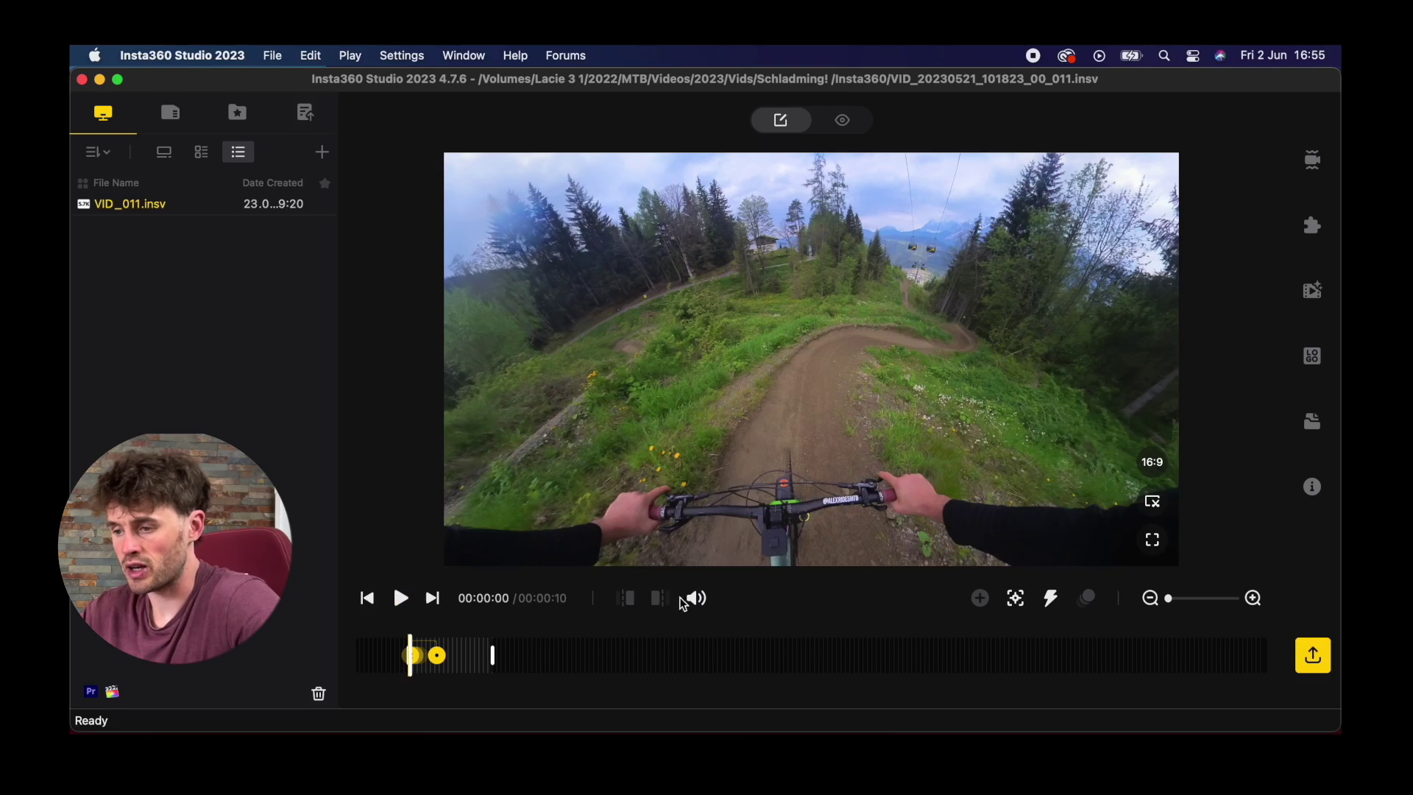
Lower the volume, play the reframed clip to the end while refining the angle, then return to 00:00:00
left_click(727, 599)
key("space")
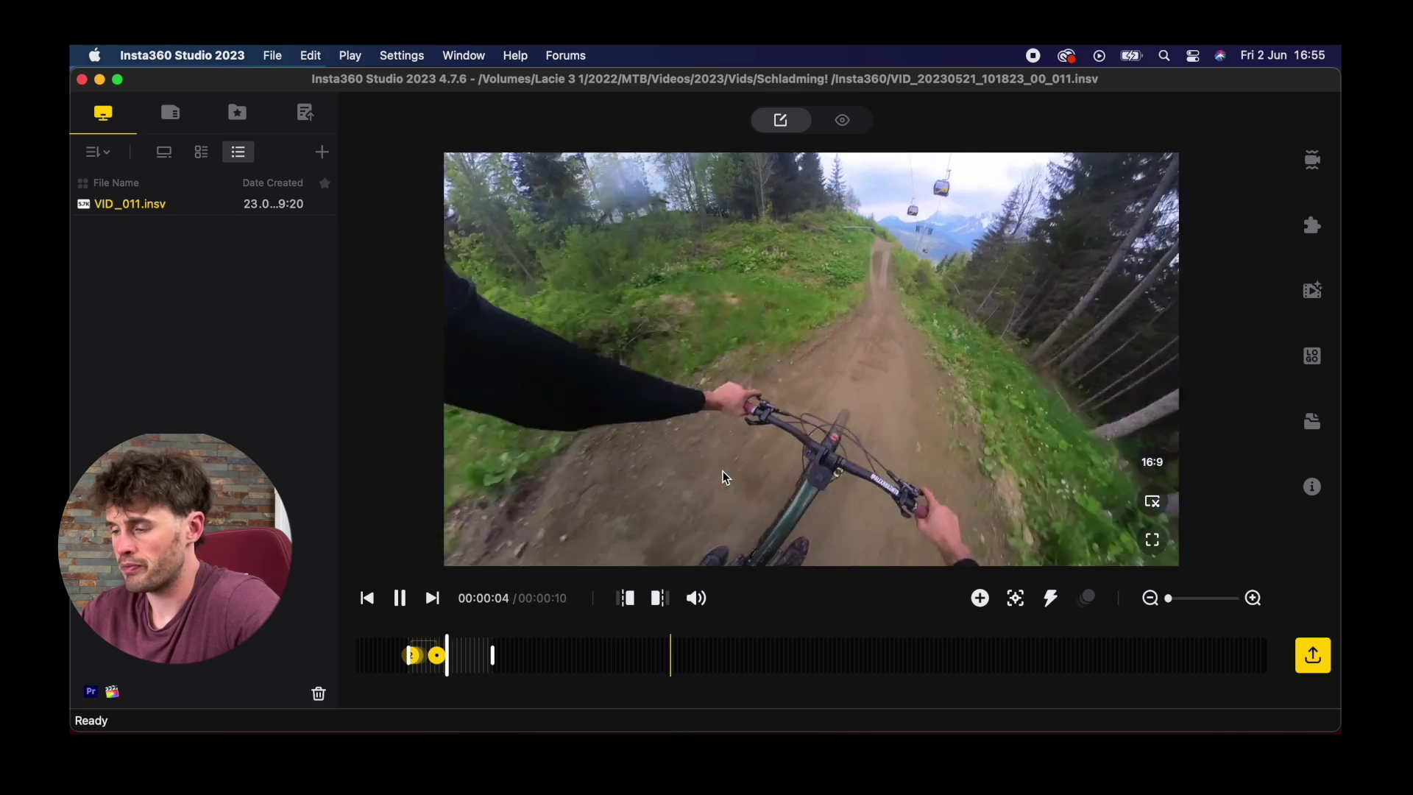
left_click_drag(723, 471, 687, 460)
left_click_drag(849, 365, 846, 377)
key("space")
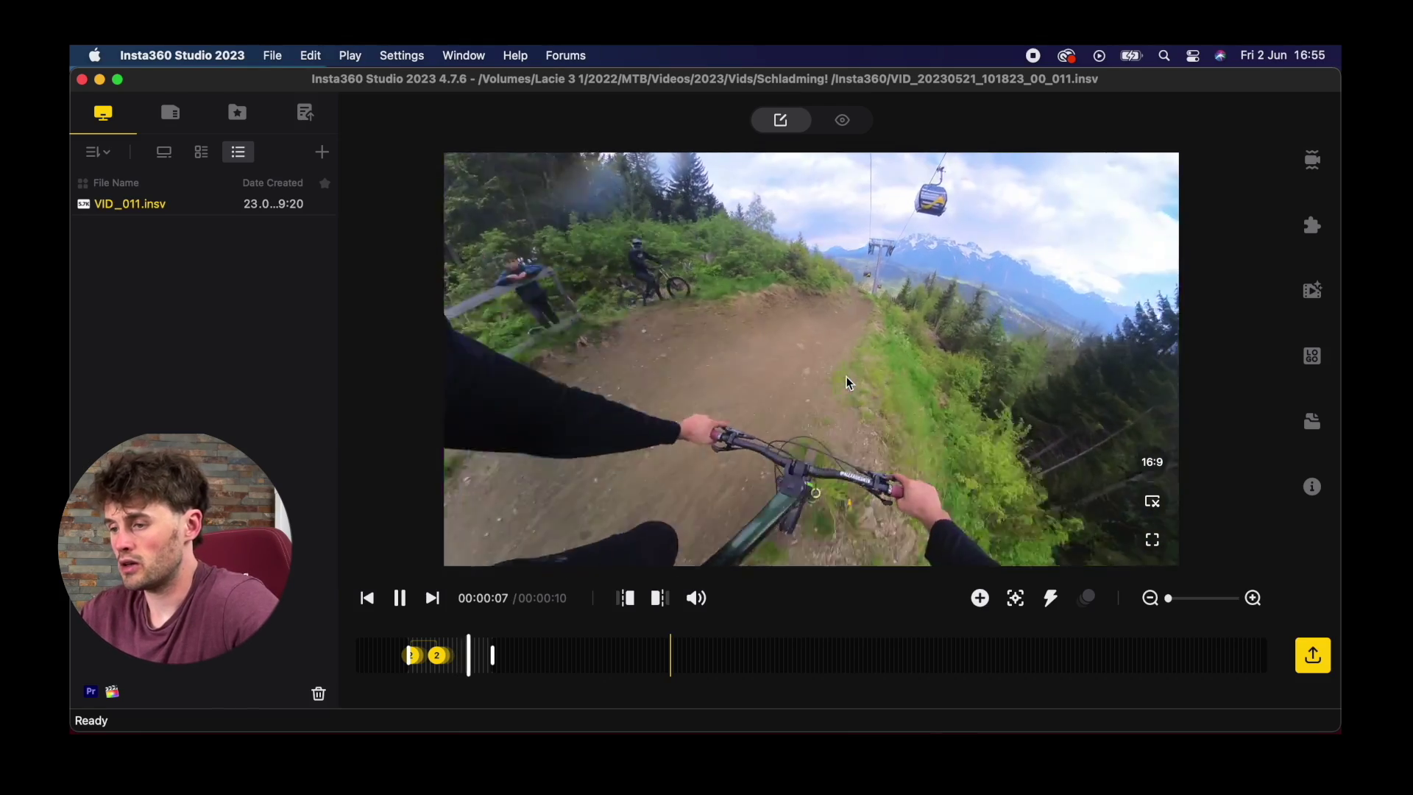
key("space")
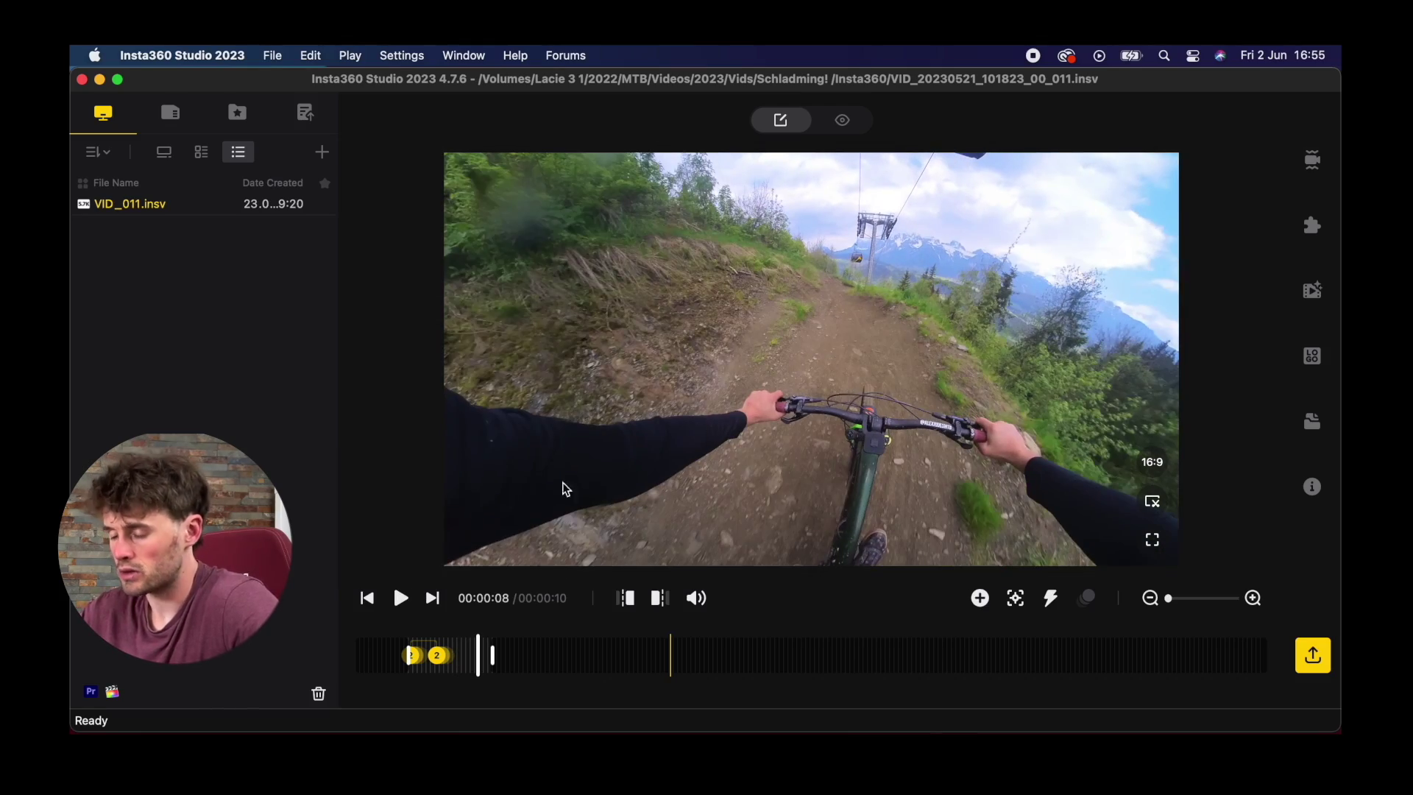
key("space")
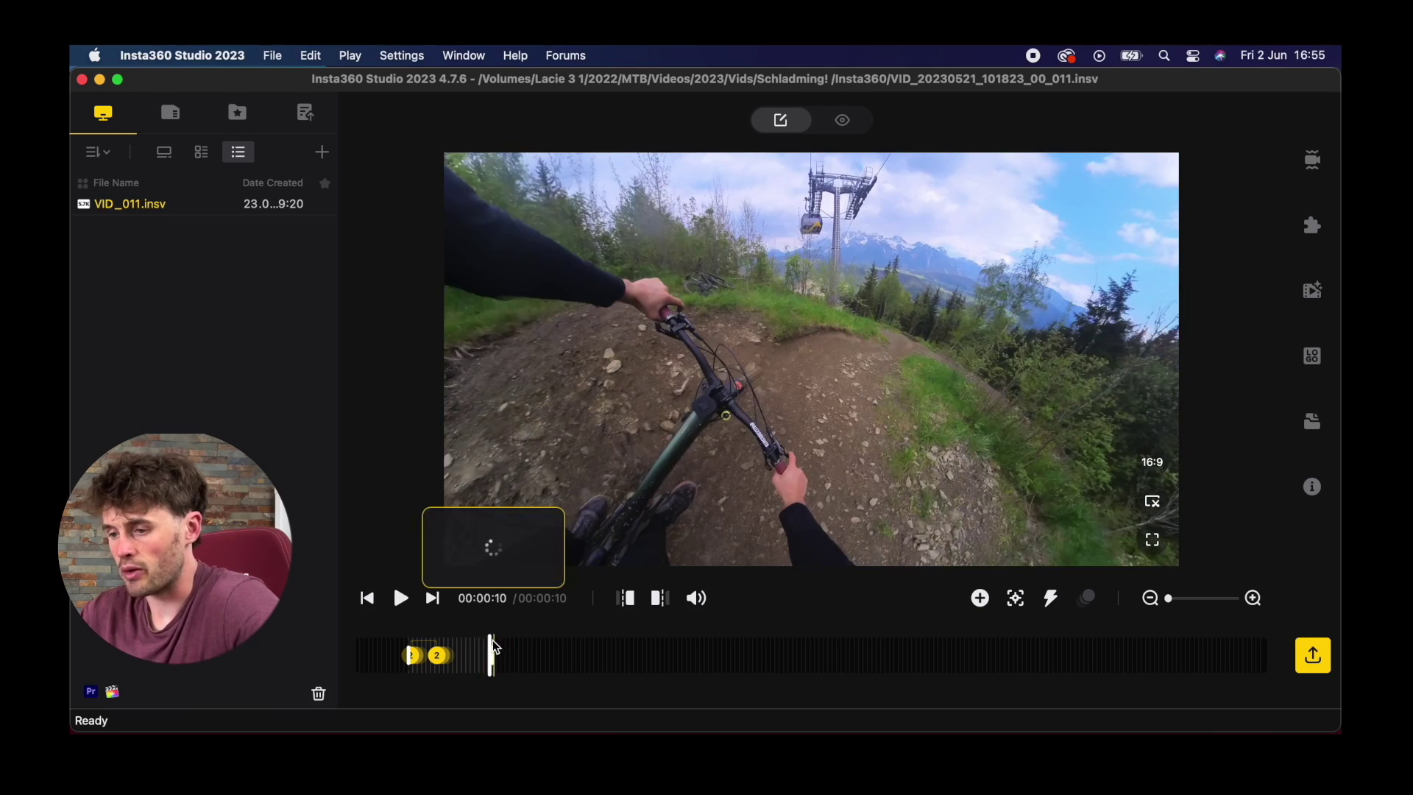
left_click_drag(491, 646, 394, 646)
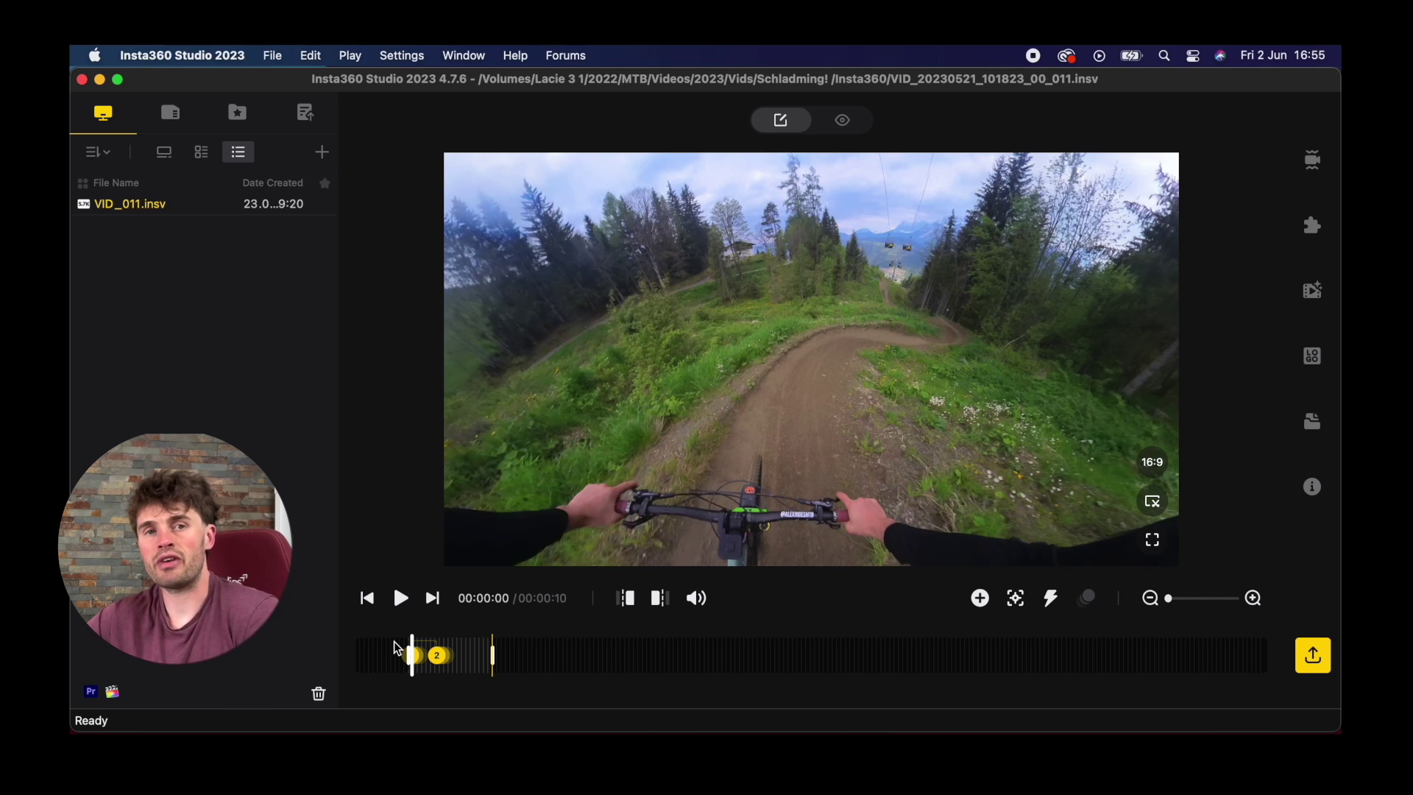
Clear all keyframes from the clip, then open the Stabilization settings and turn Direction Lock off
left_click(311, 55)
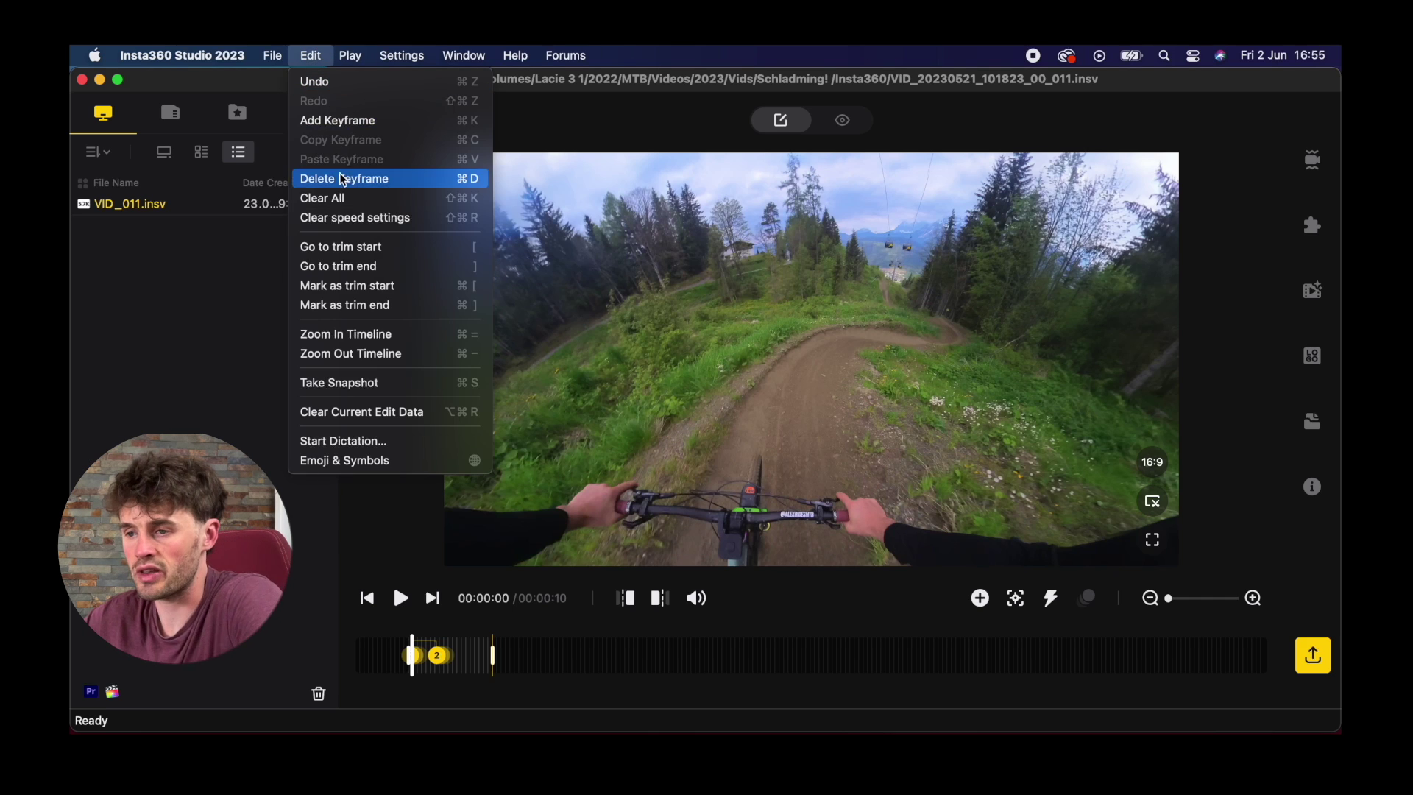
left_click(345, 198)
left_click(823, 413)
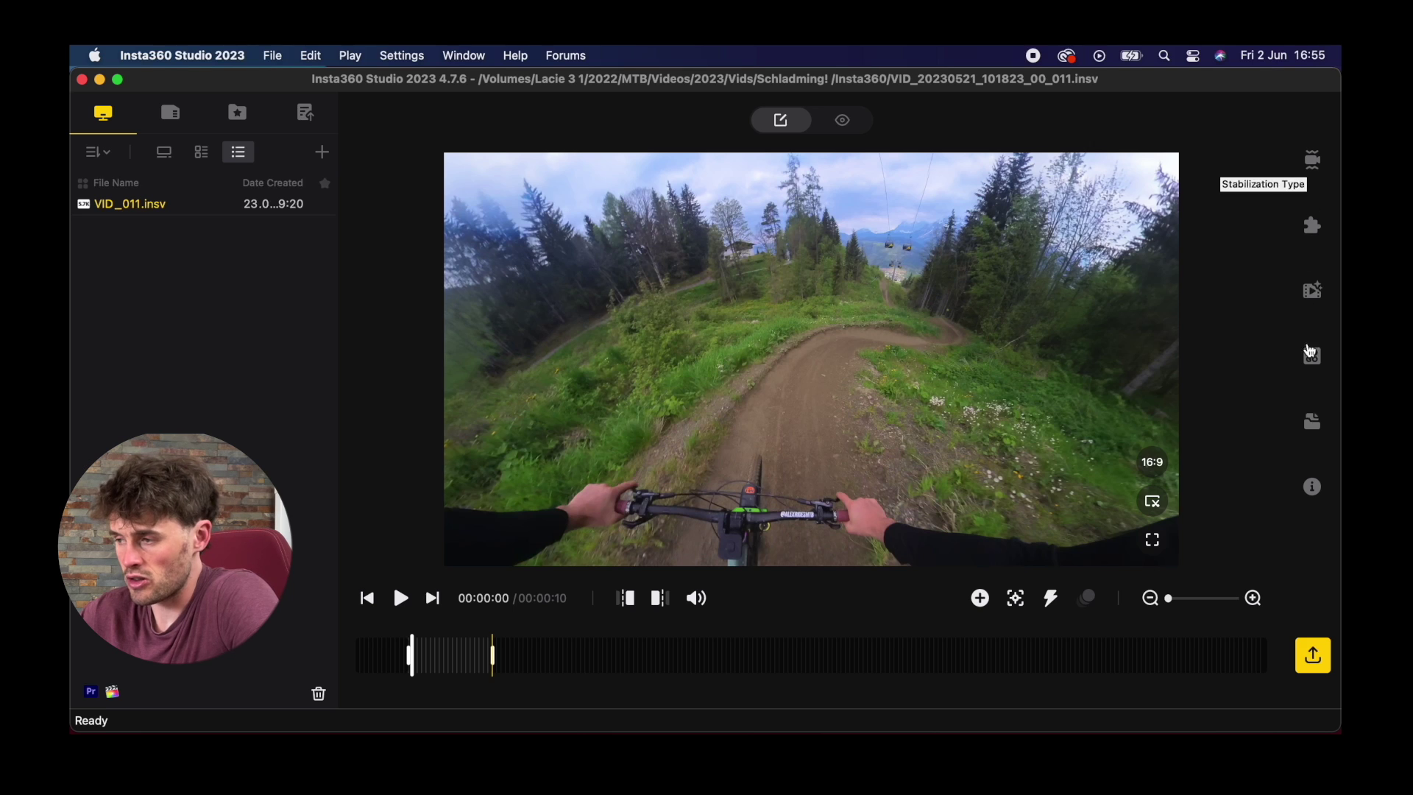
left_click(1319, 169)
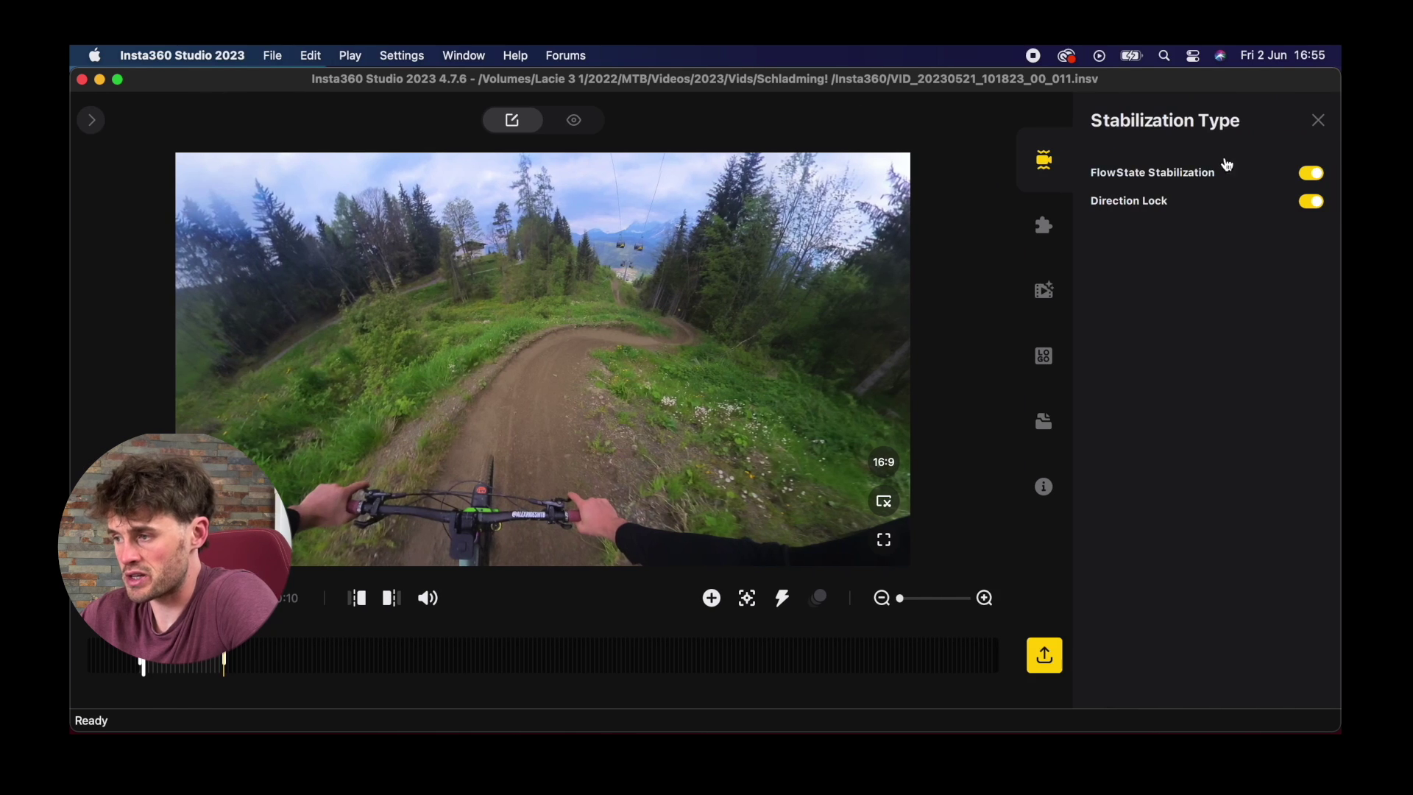
left_click(1308, 204)
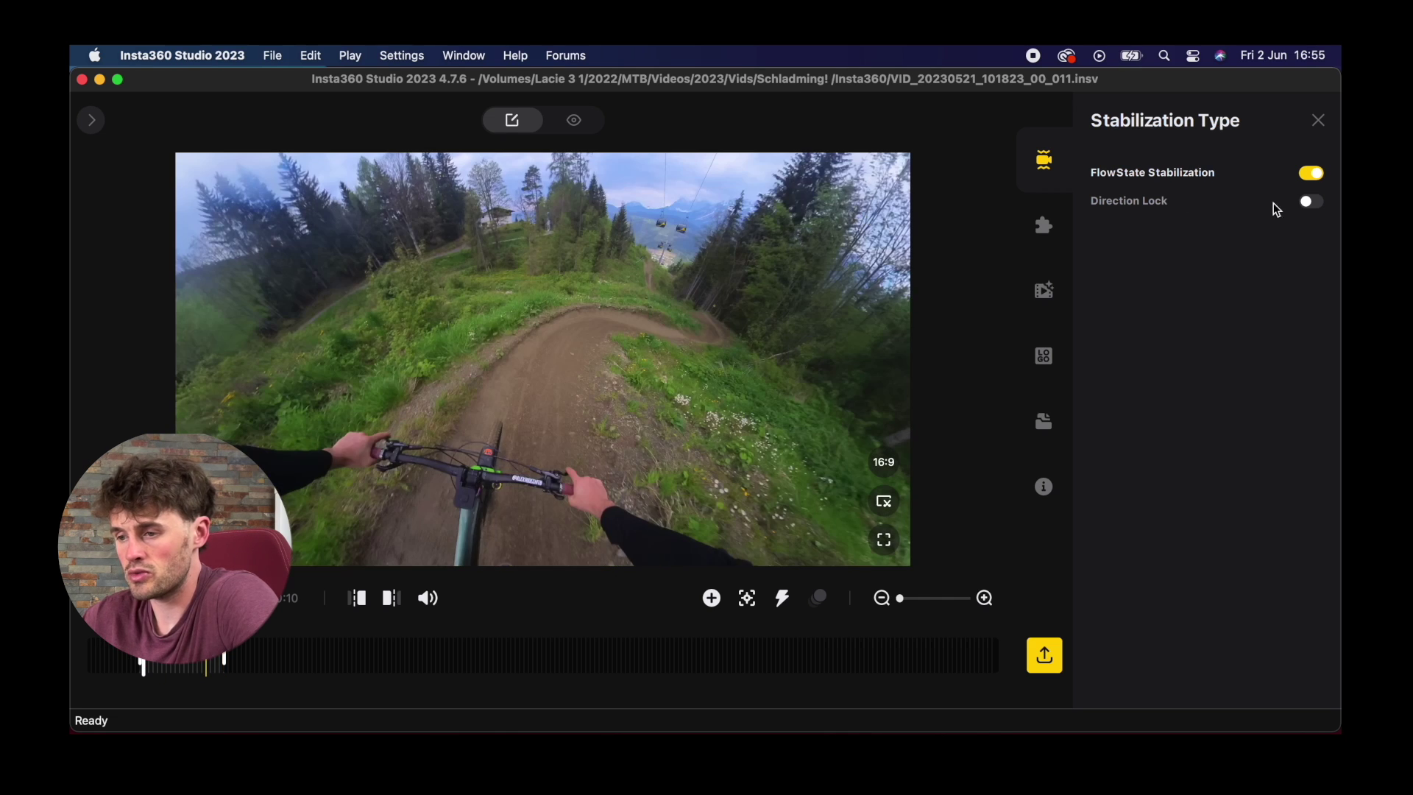
Turn Direction Lock back on and face the view forward along the trail, away from the other rider
left_click(1308, 203)
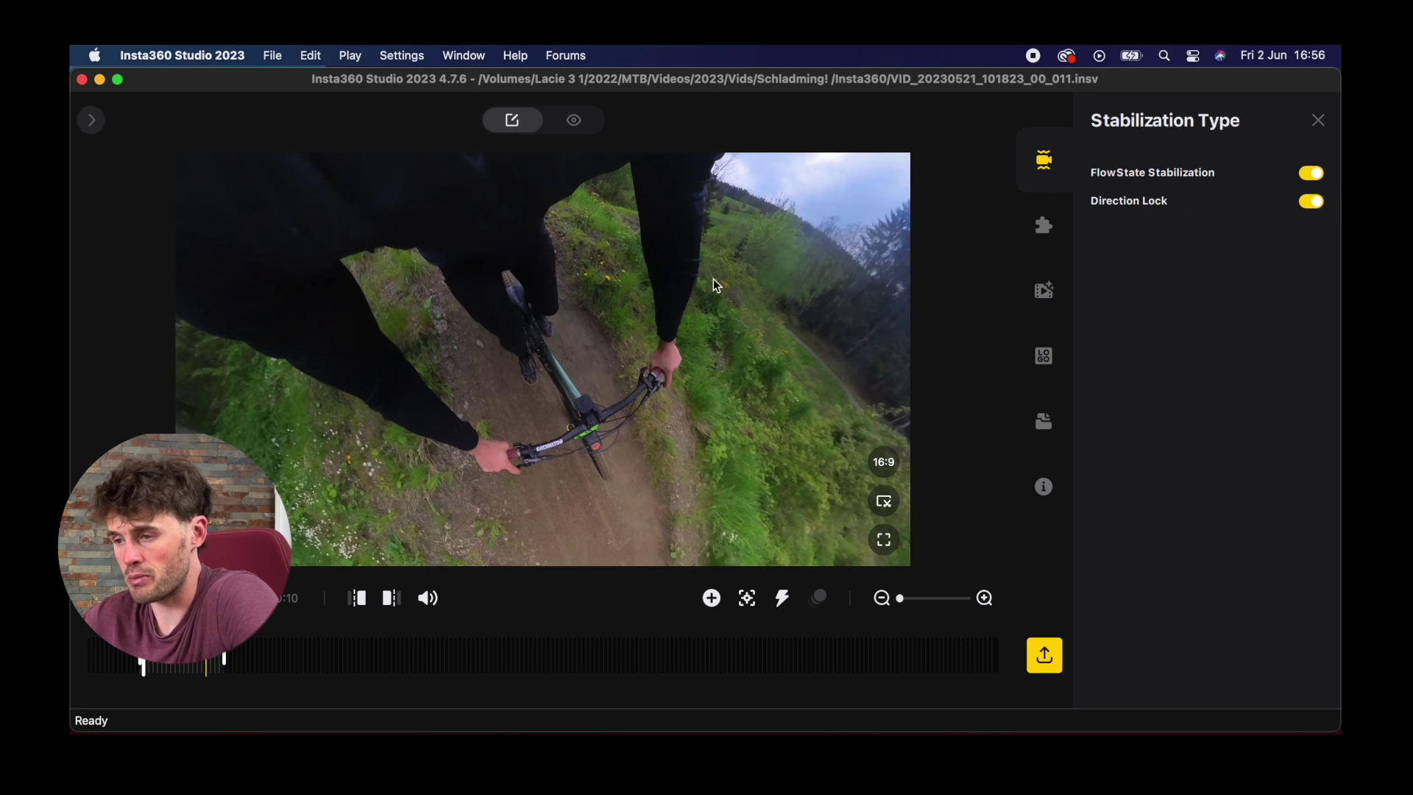
left_click_drag(713, 279, 395, 333)
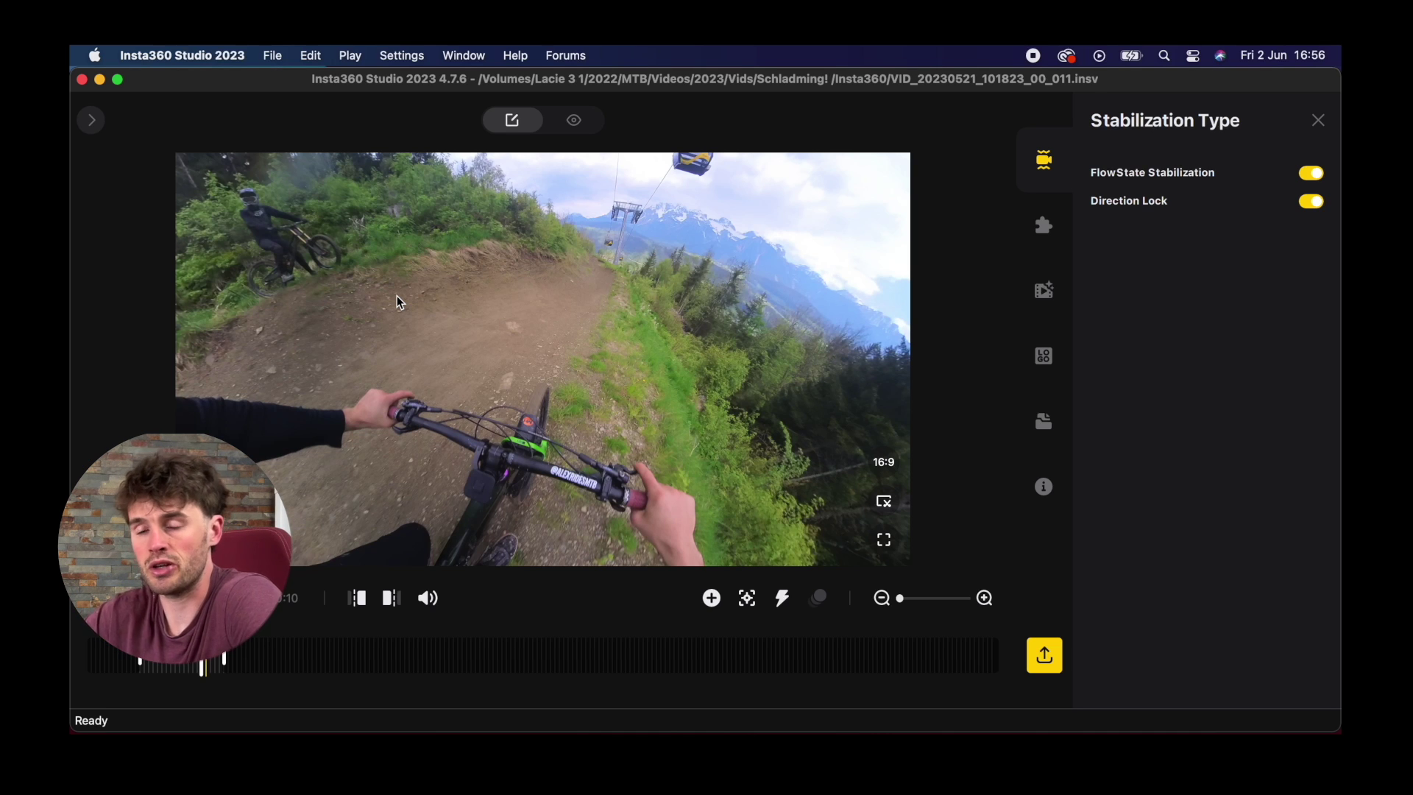
left_click_drag(602, 286, 503, 331)
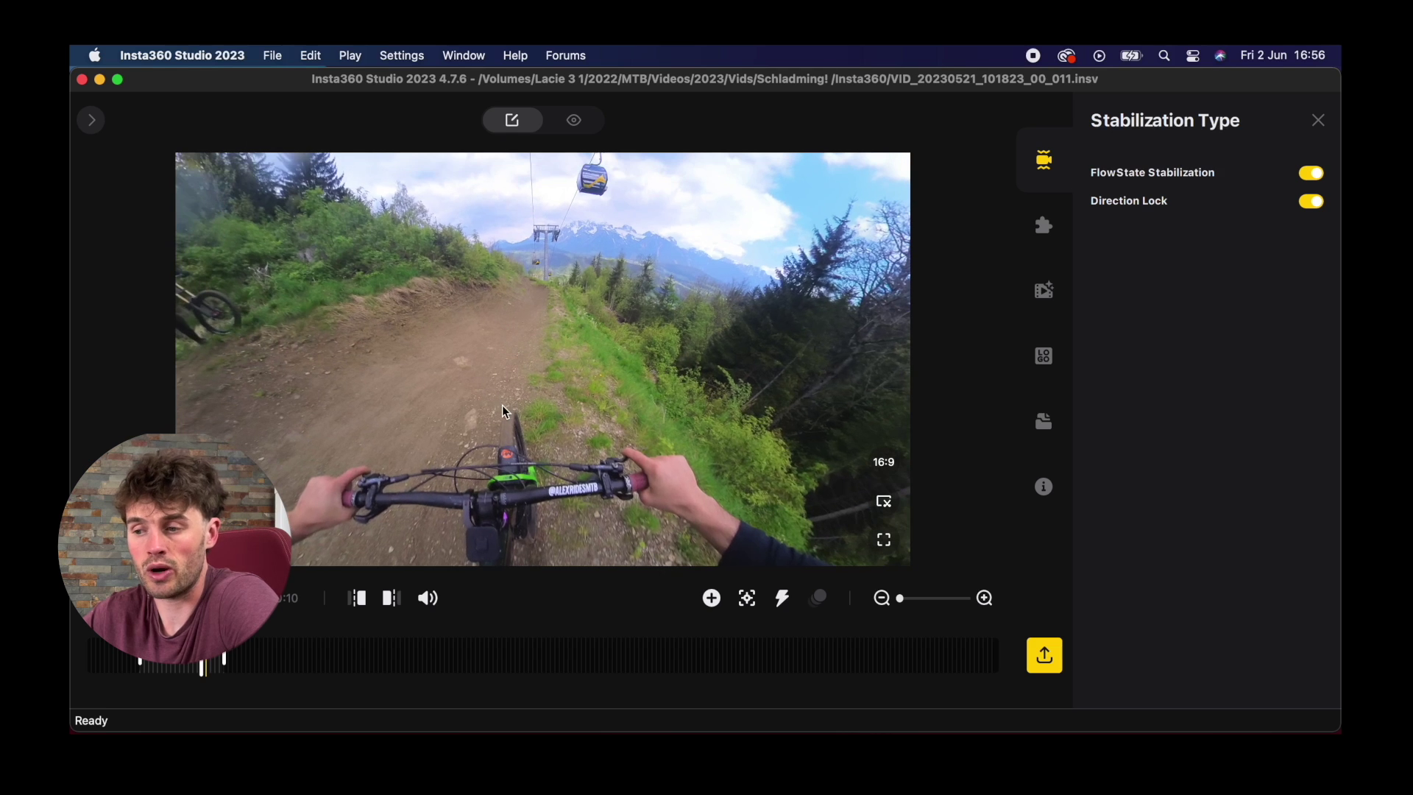
left_click(169, 658)
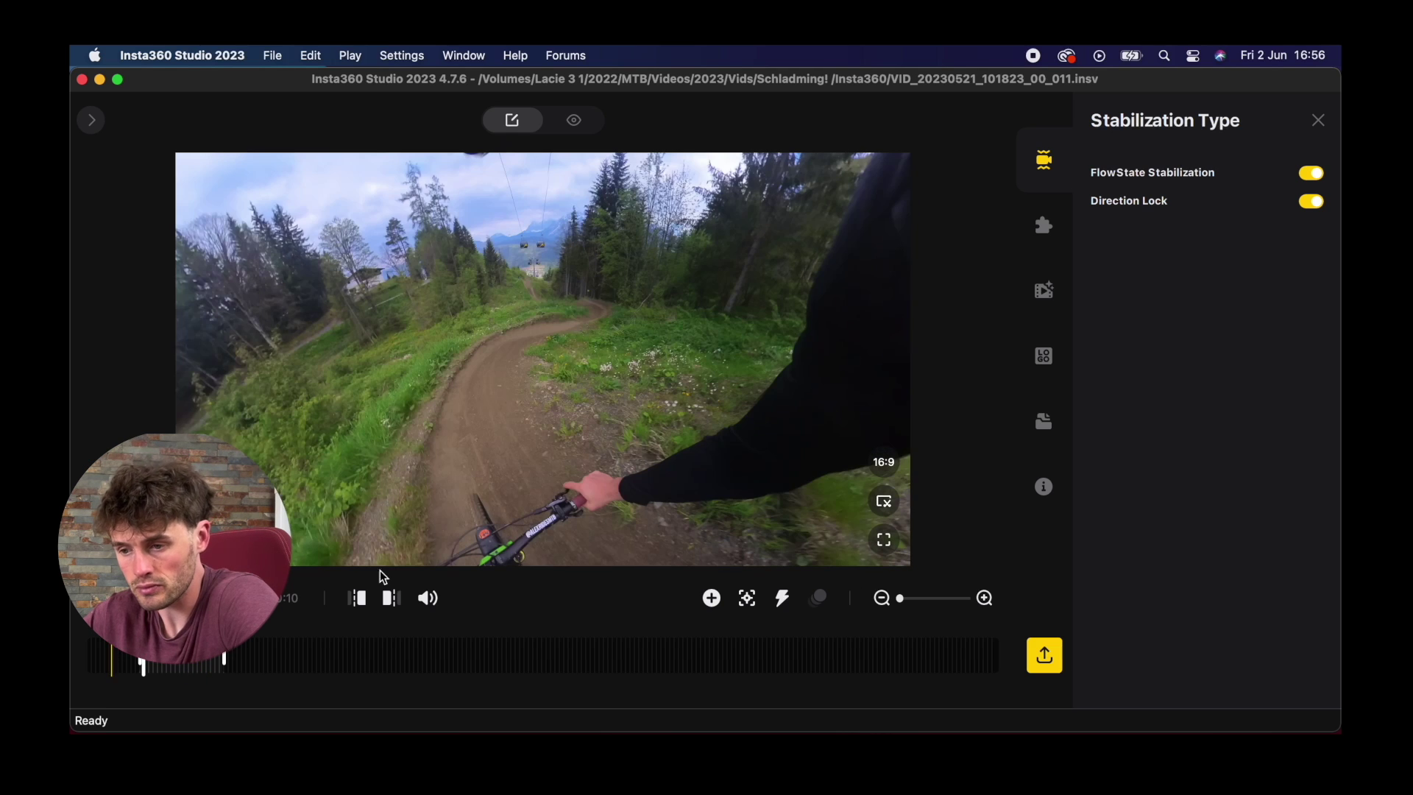
Enable Deep Track, level the view with the trail and handlebars, and check later moments in the clip
left_click(748, 600)
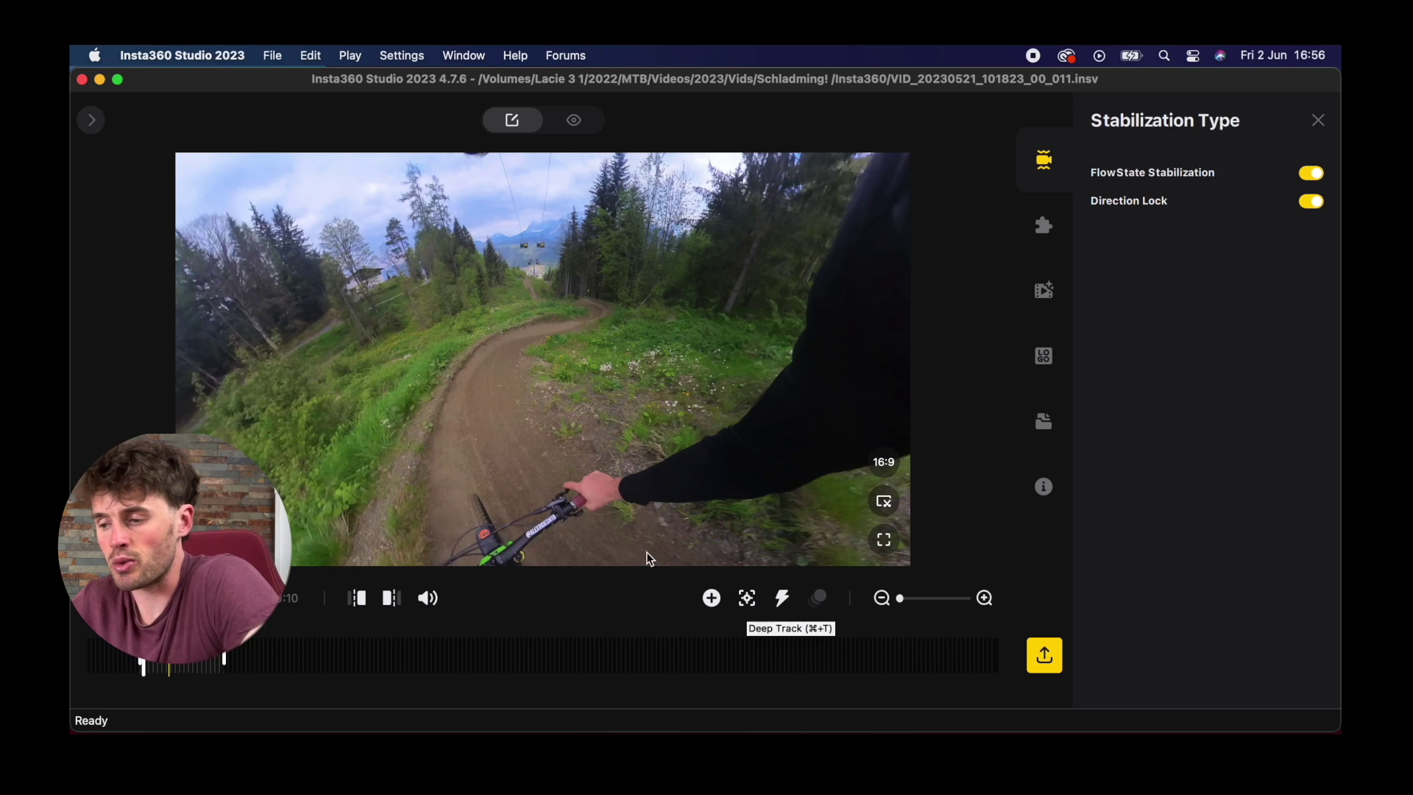
left_click_drag(425, 411, 480, 351)
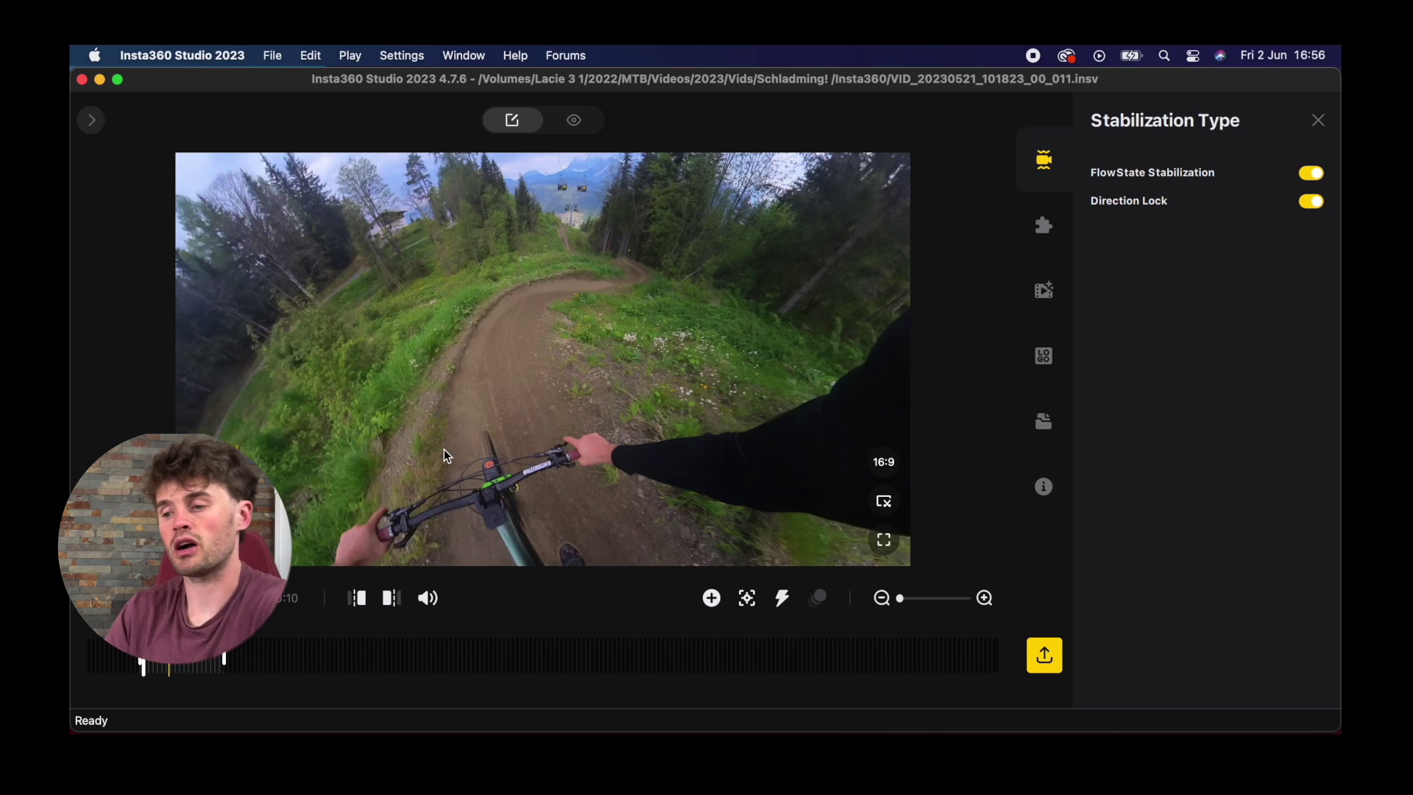
left_click_drag(444, 449, 541, 503)
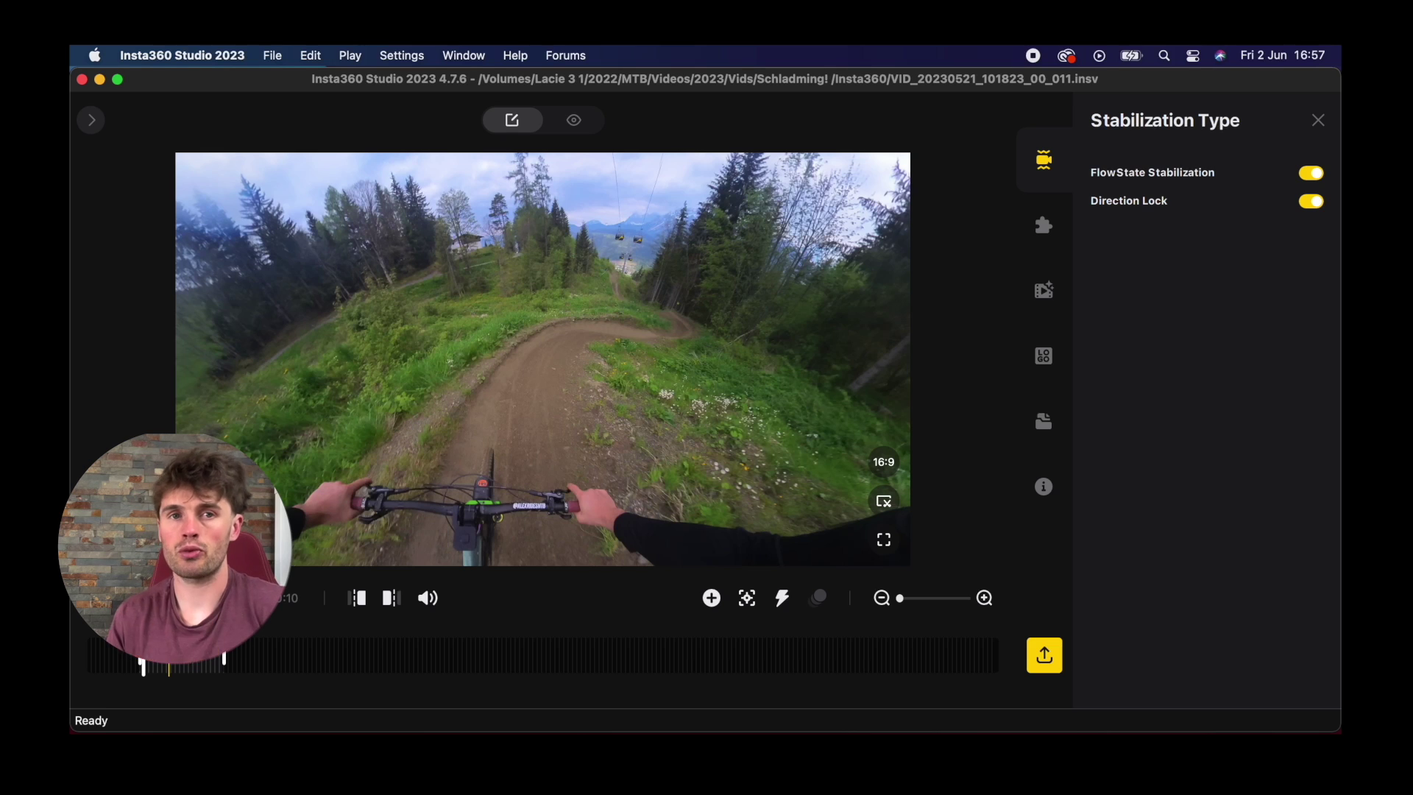
left_click(516, 655)
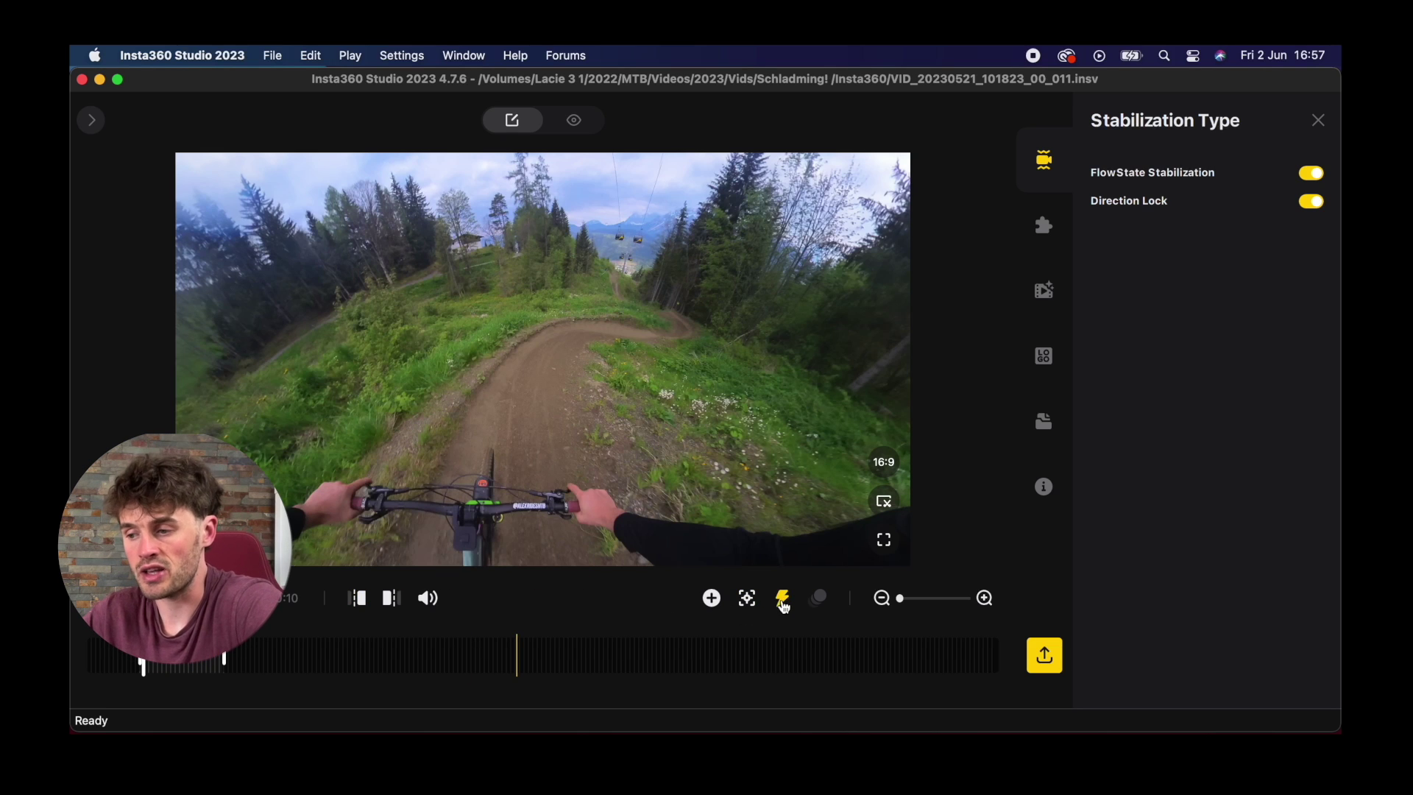
left_click(769, 652)
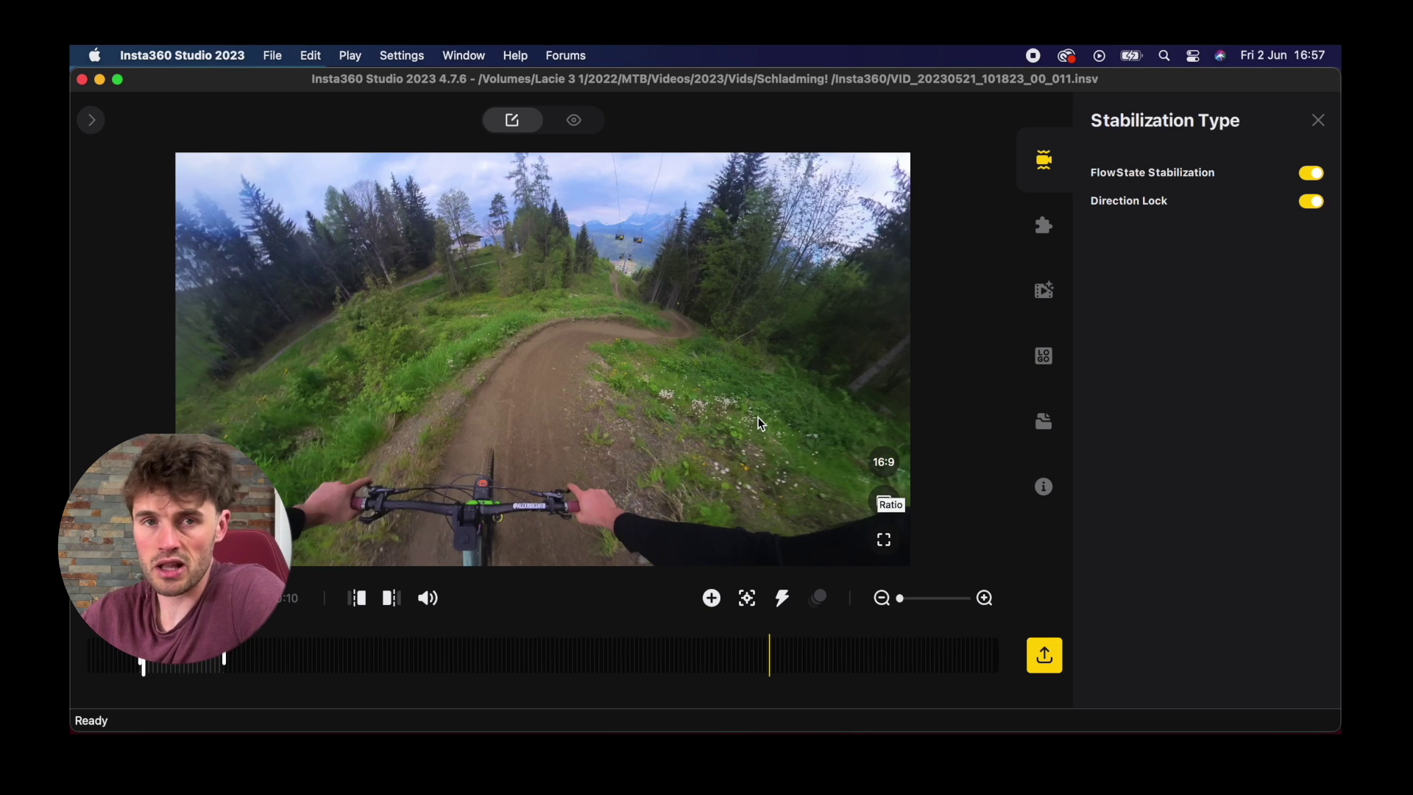
Preview the clip in 9:16, 1:1, 4:3 and 2.35:1 aspect ratios
left_click(885, 463)
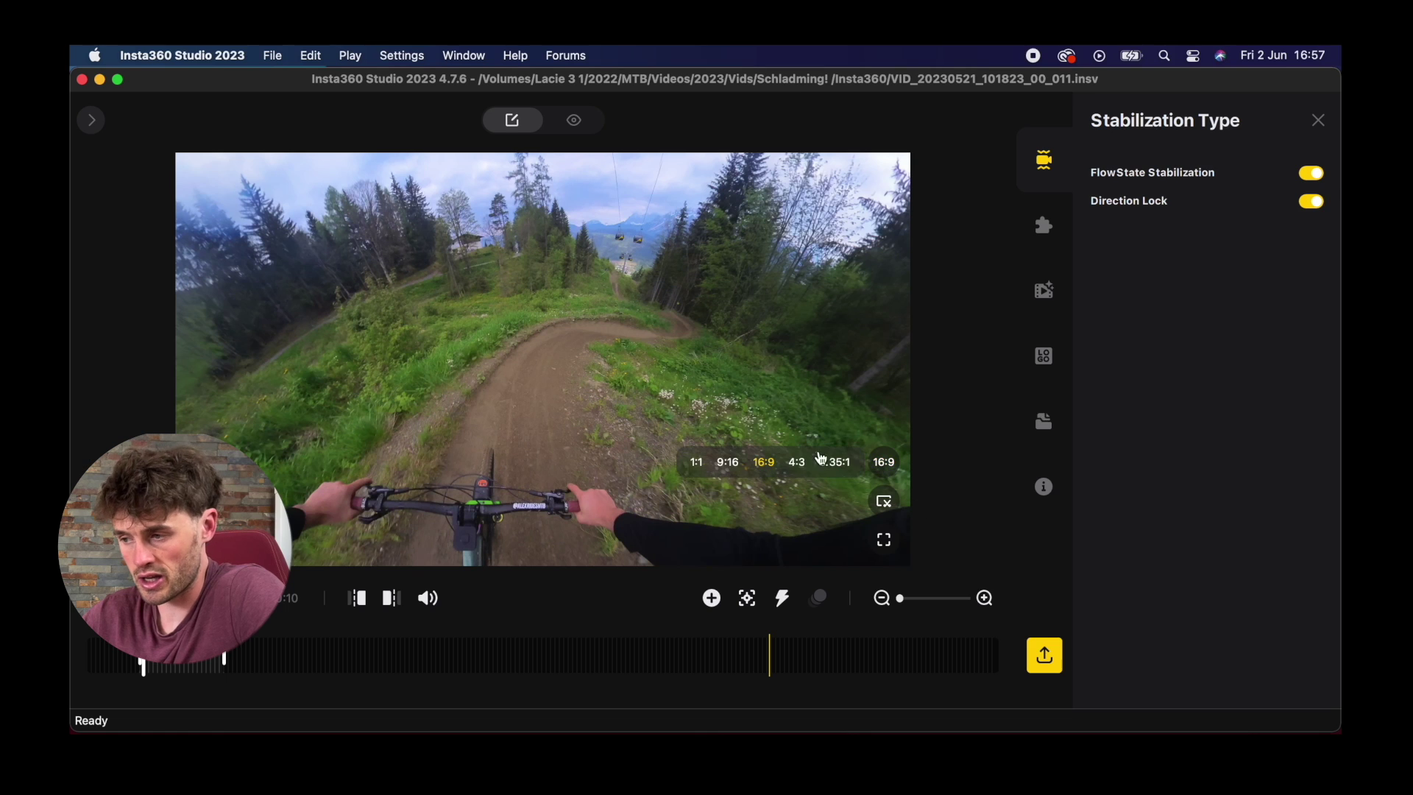
left_click(726, 466)
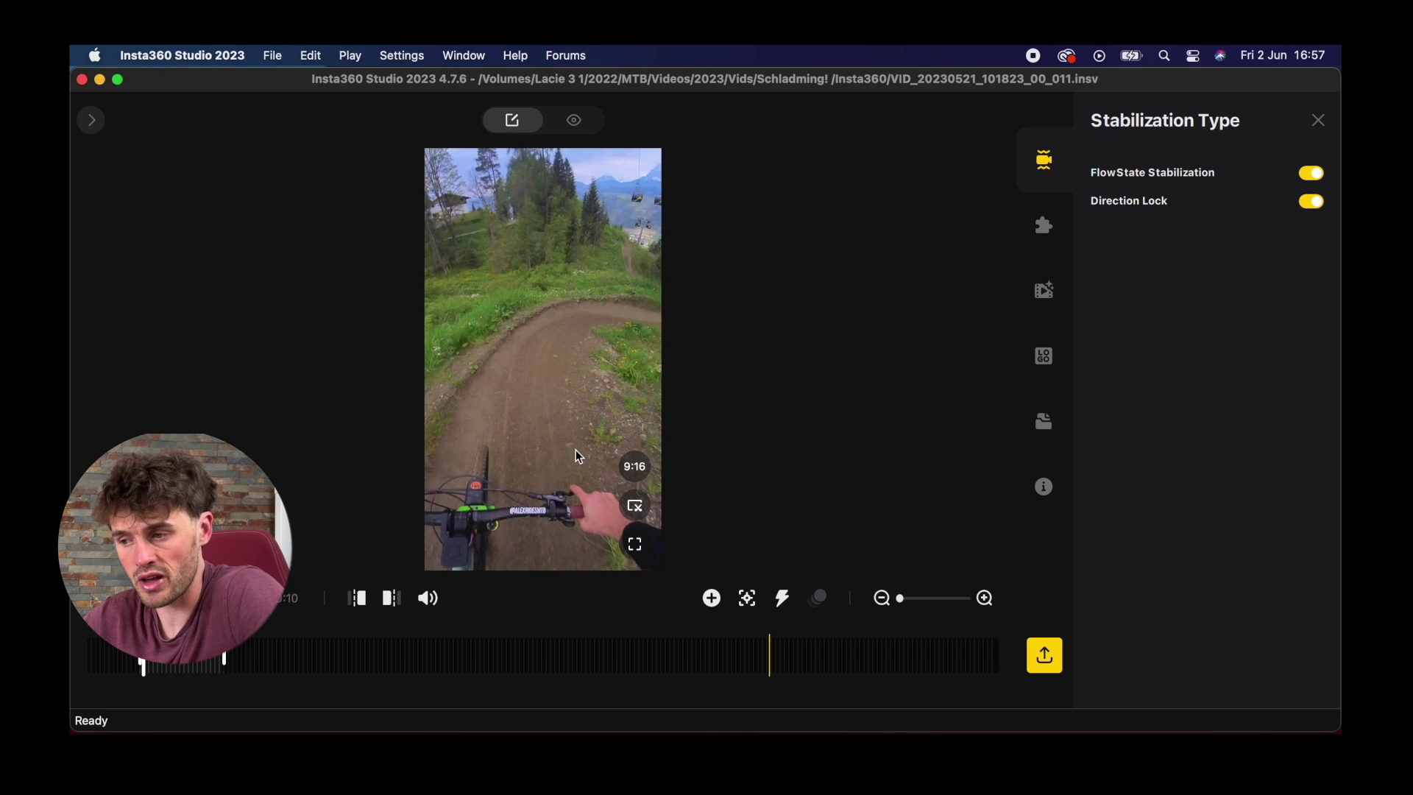
left_click(650, 478)
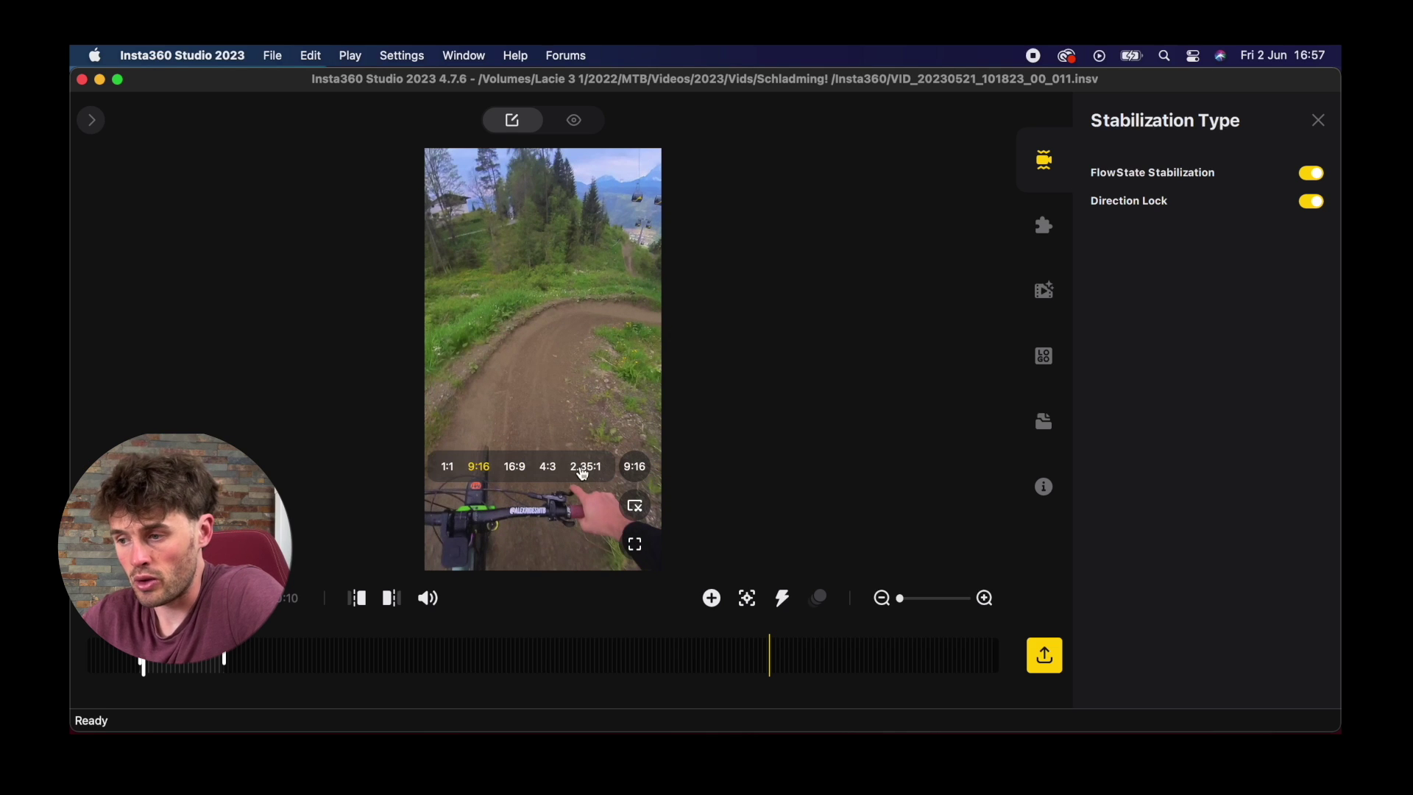
left_click(443, 470)
left_click(725, 466)
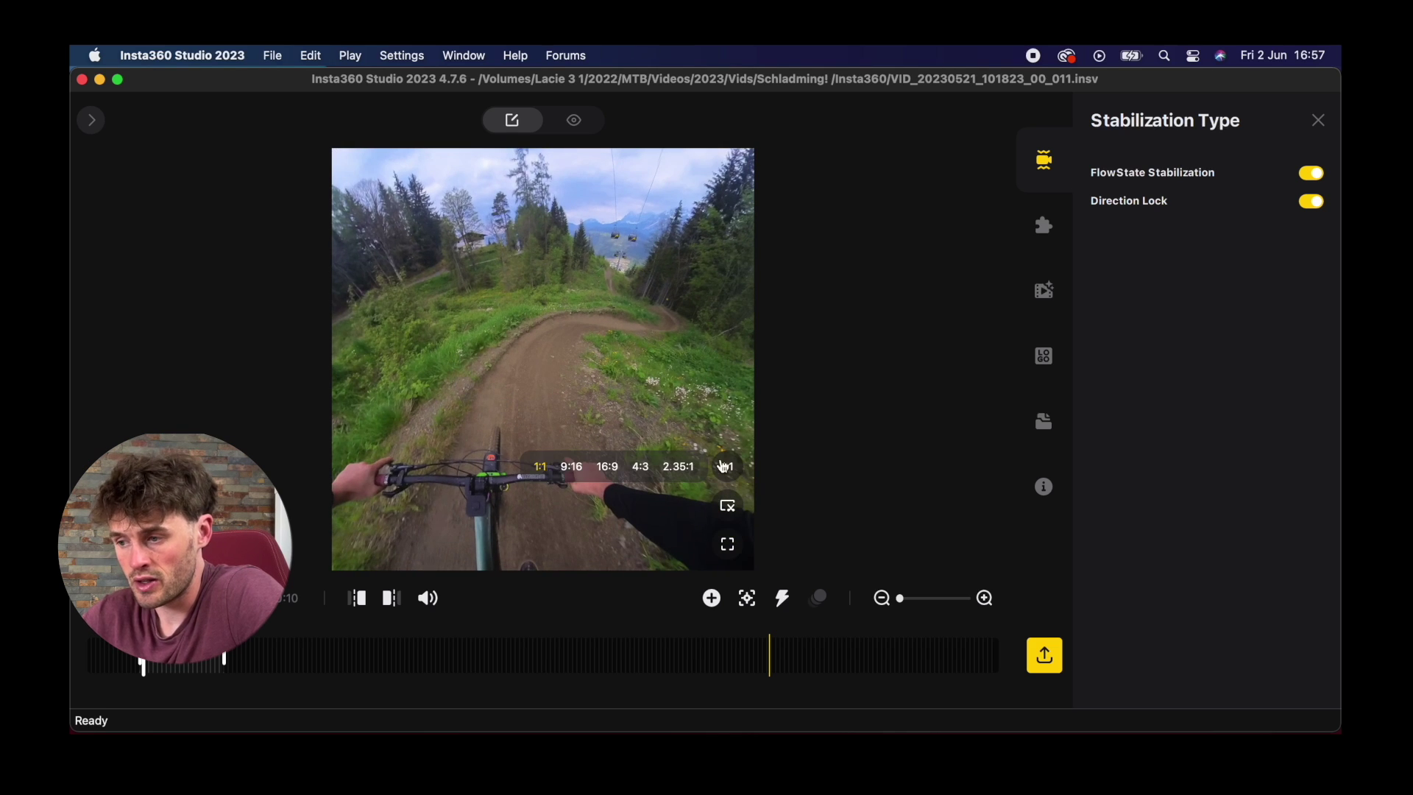
left_click(632, 477)
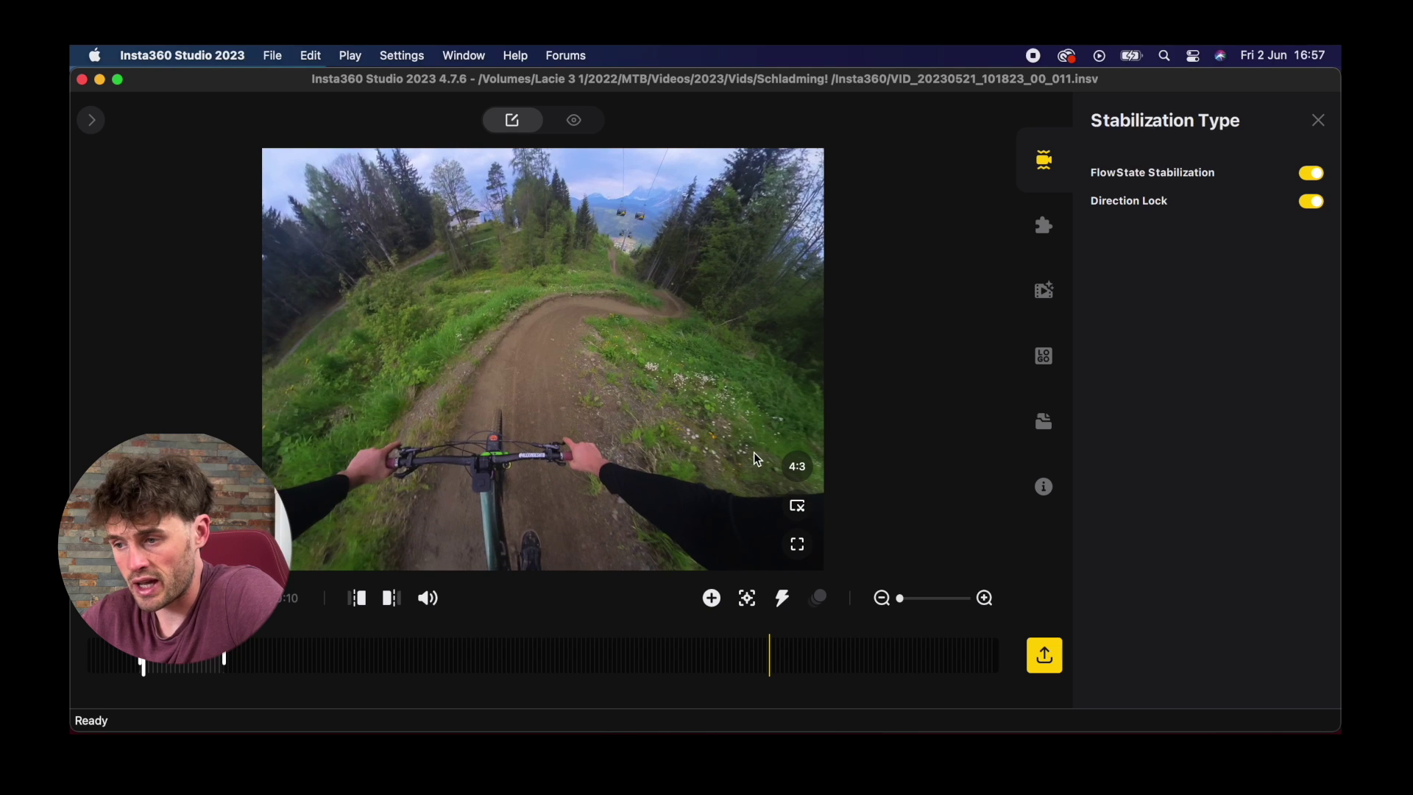
left_click(807, 472)
left_click(748, 466)
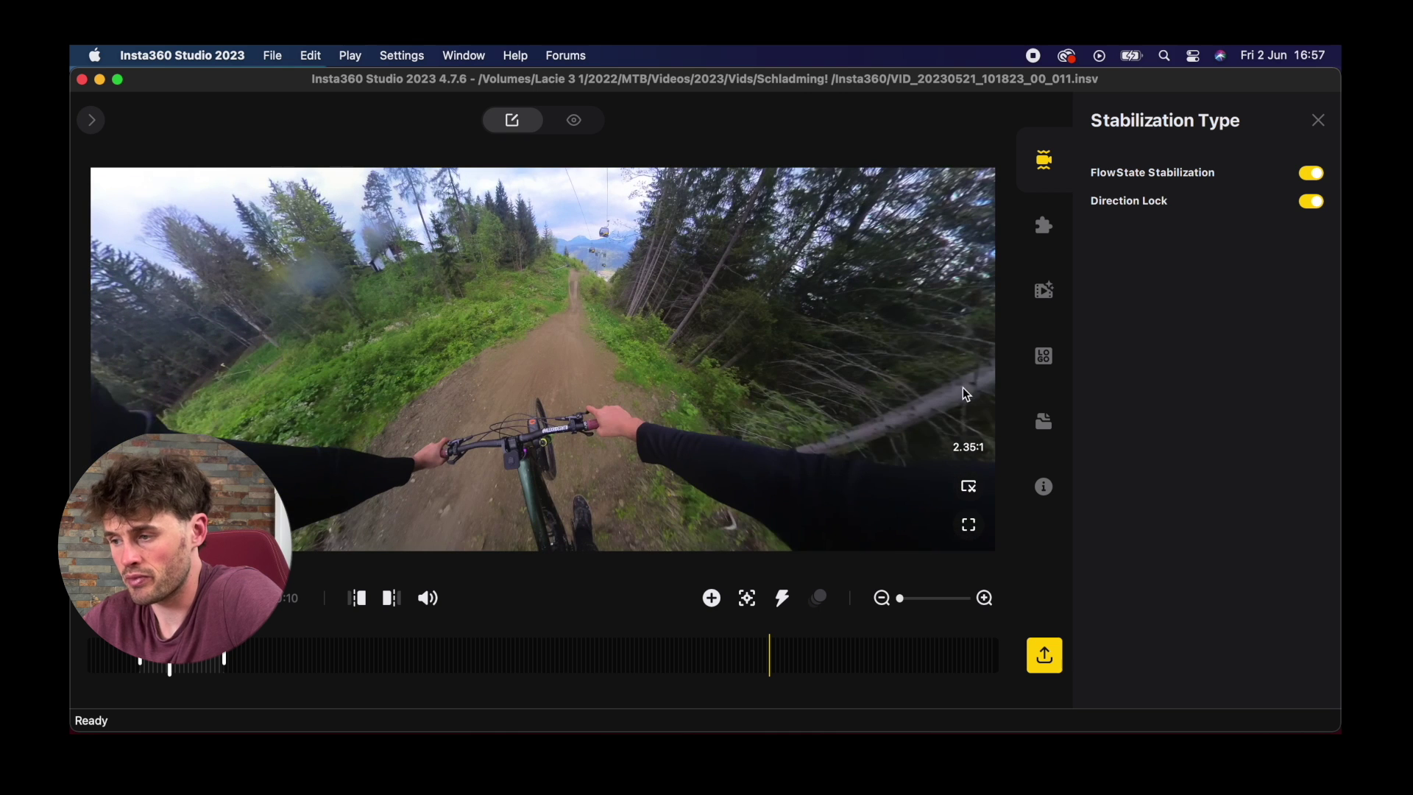
Settle the reframe on 9:16 portrait and bring up the Stitching options
left_click(967, 447)
left_click(810, 447)
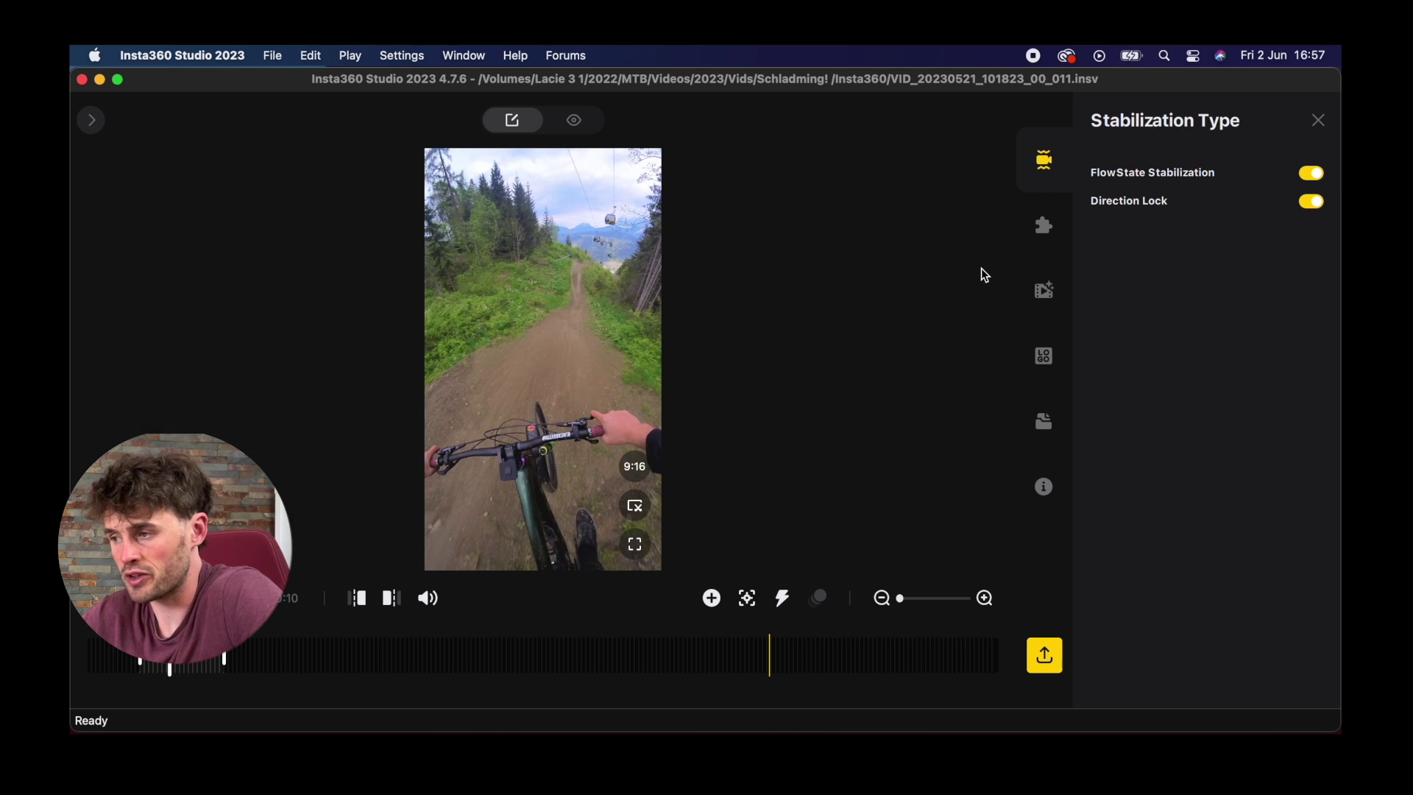
left_click(968, 655)
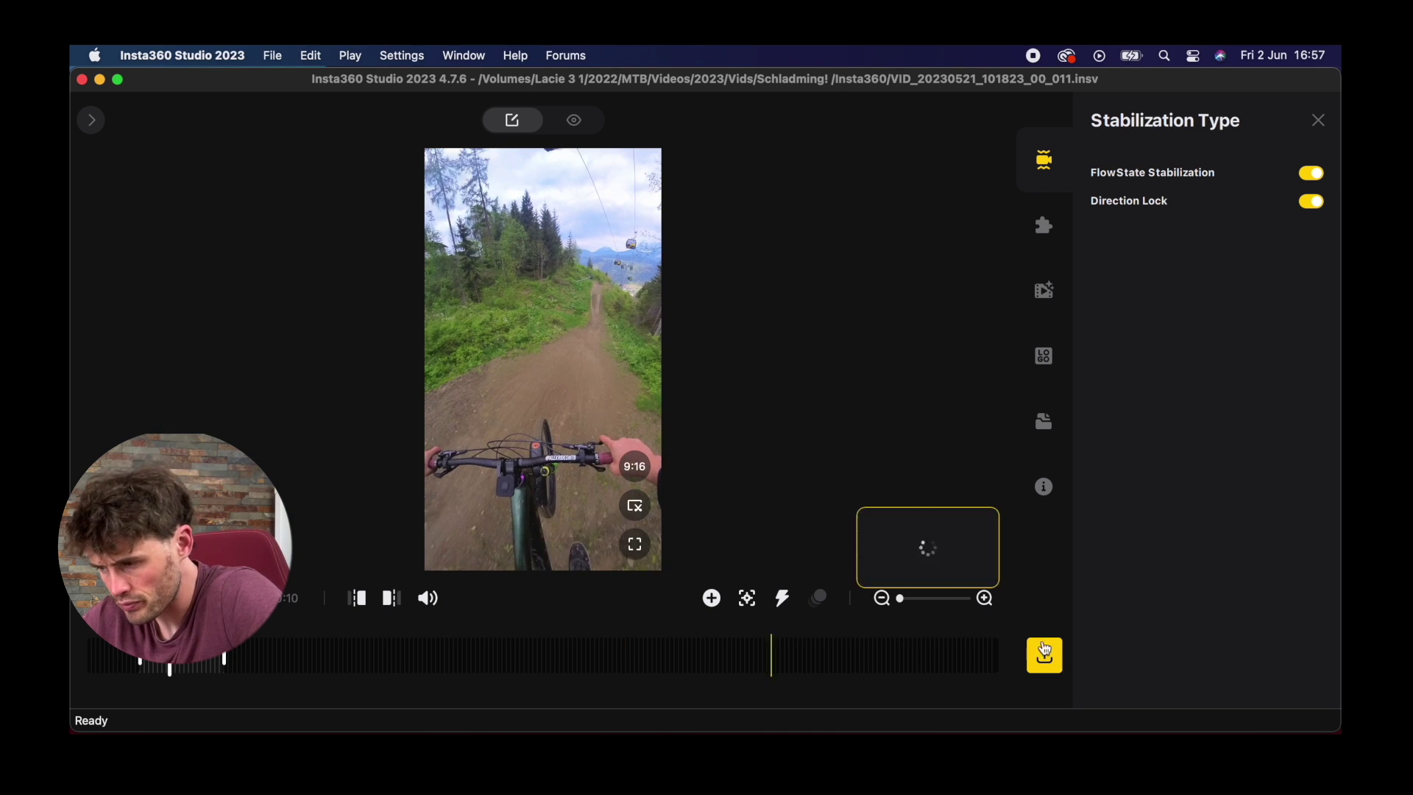
left_click(1044, 224)
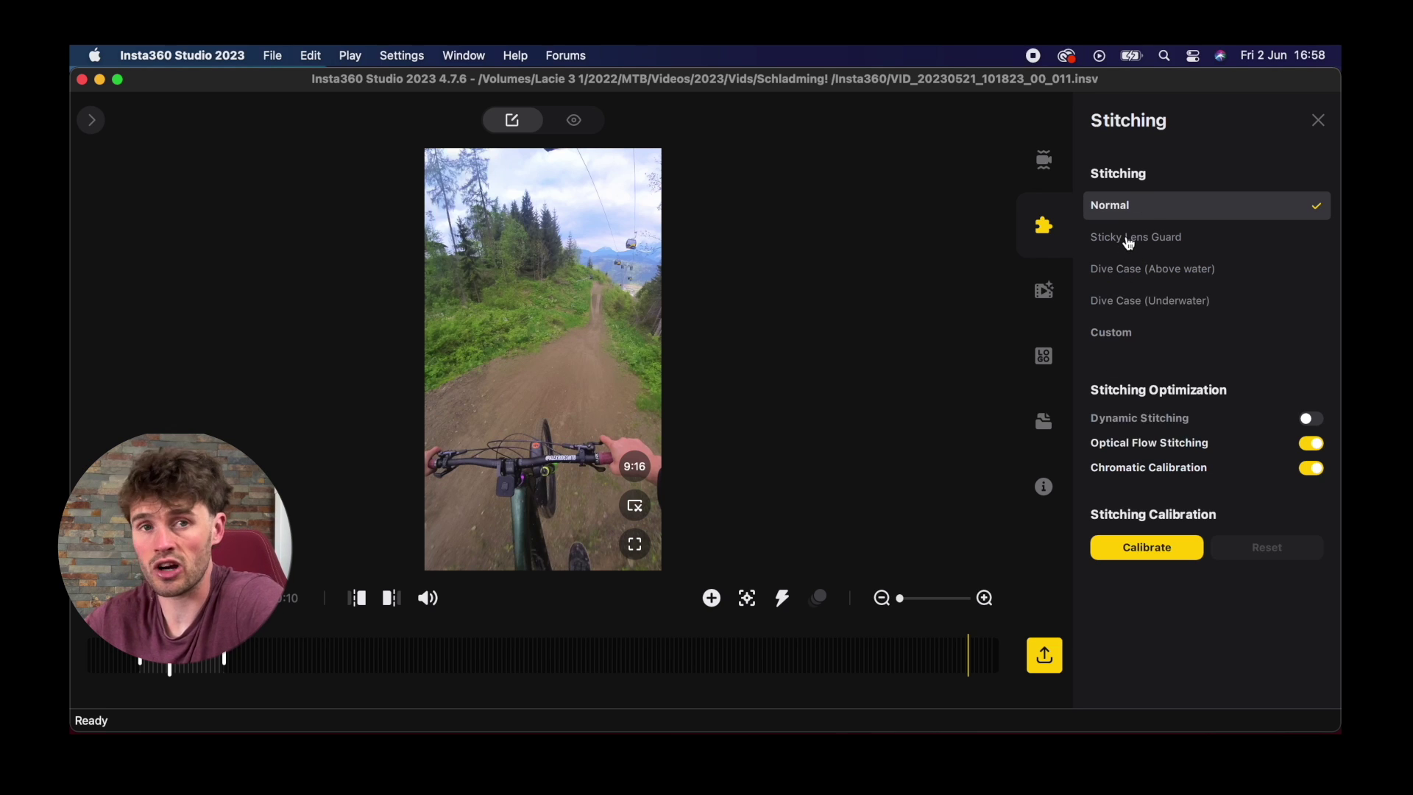
Compare Sticky Lens Guard against Normal stitching in a 16:9 frame, tilted up toward the sky
left_click(1129, 238)
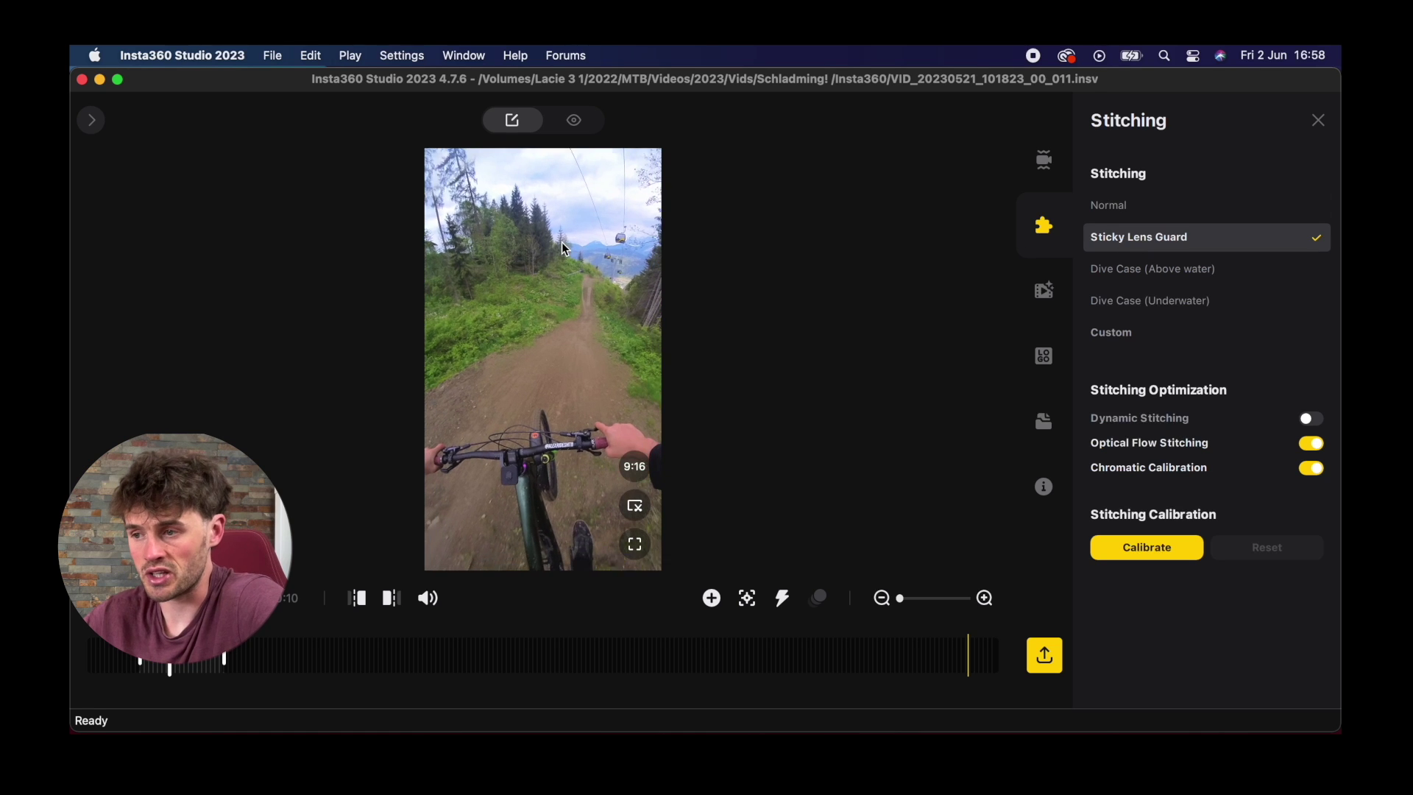
left_click(634, 465)
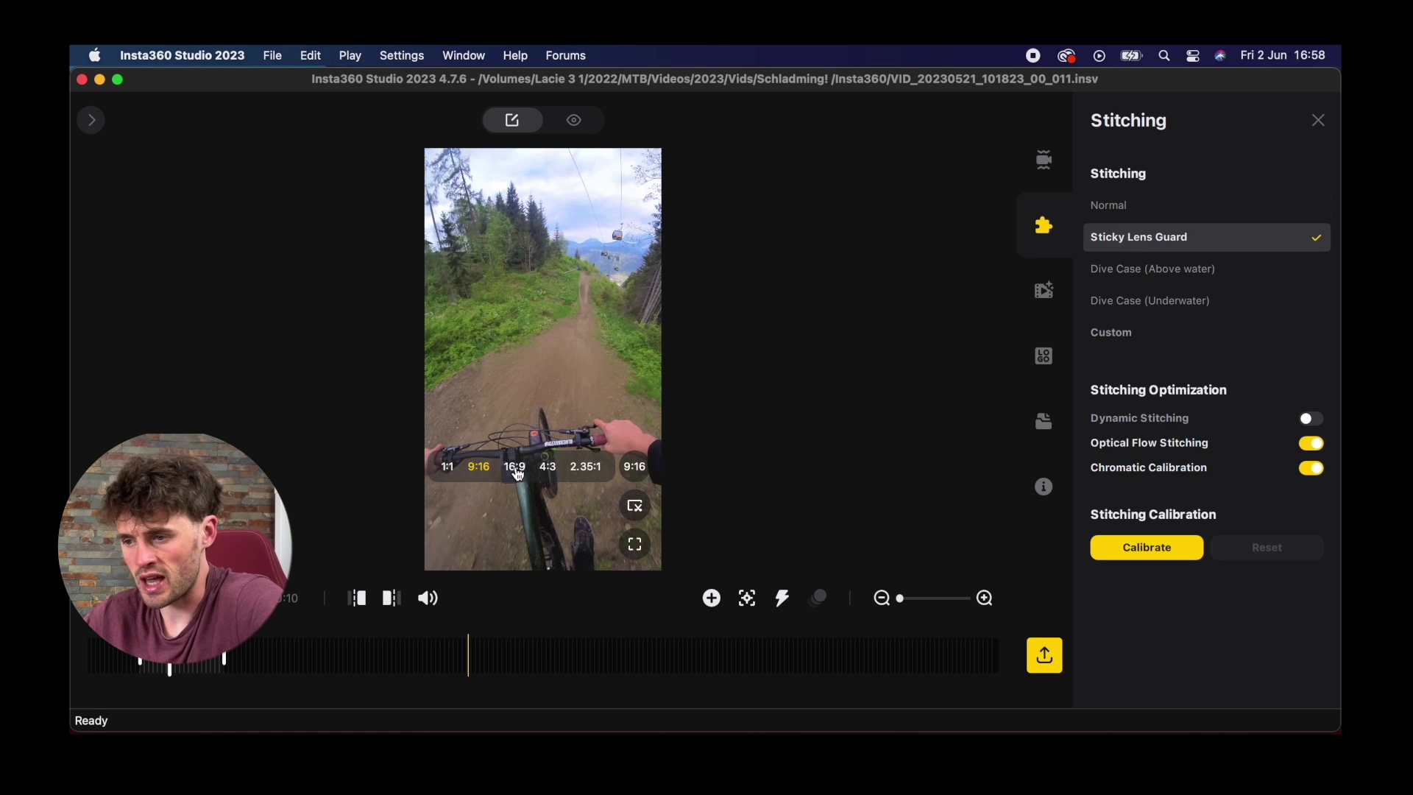
left_click(516, 471)
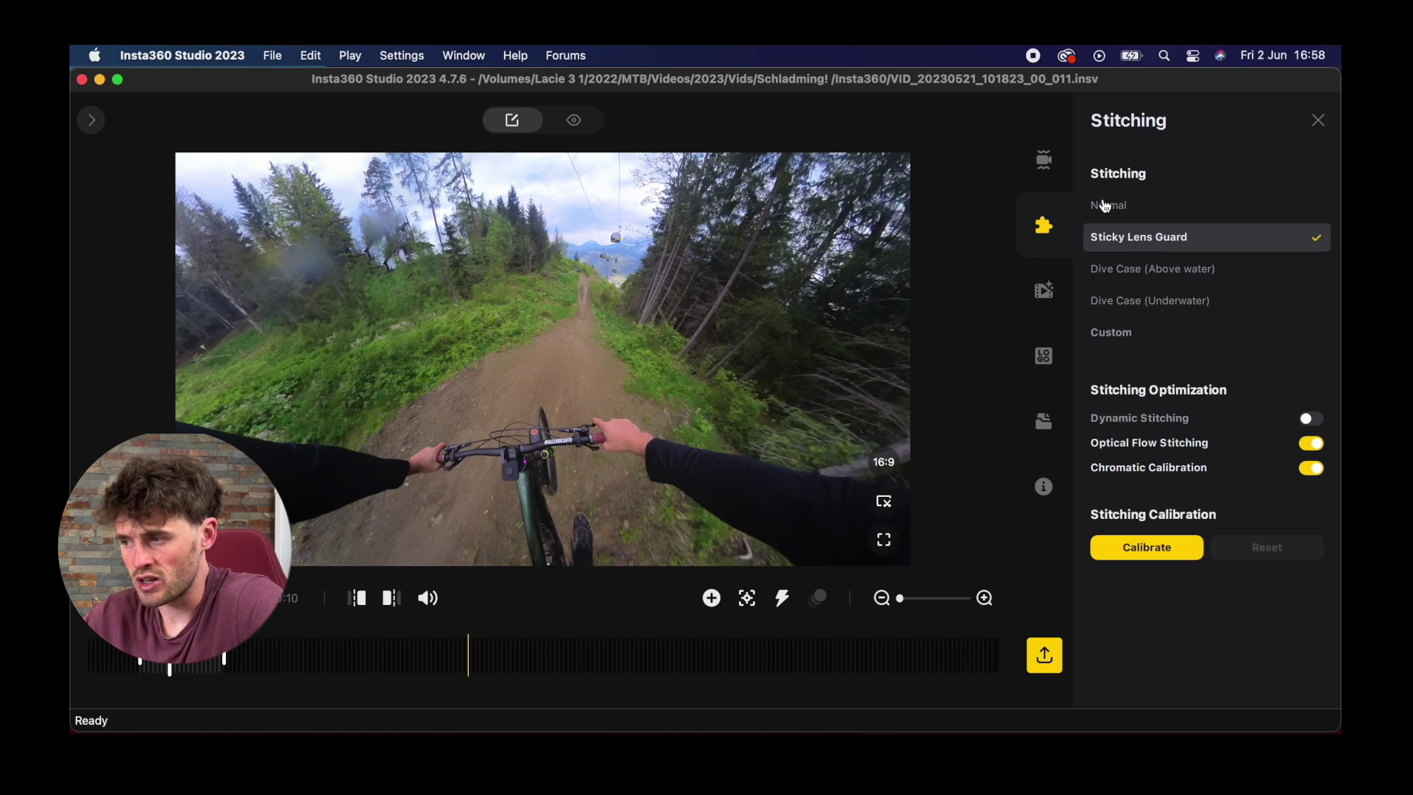
left_click(1107, 206)
left_click(1127, 244)
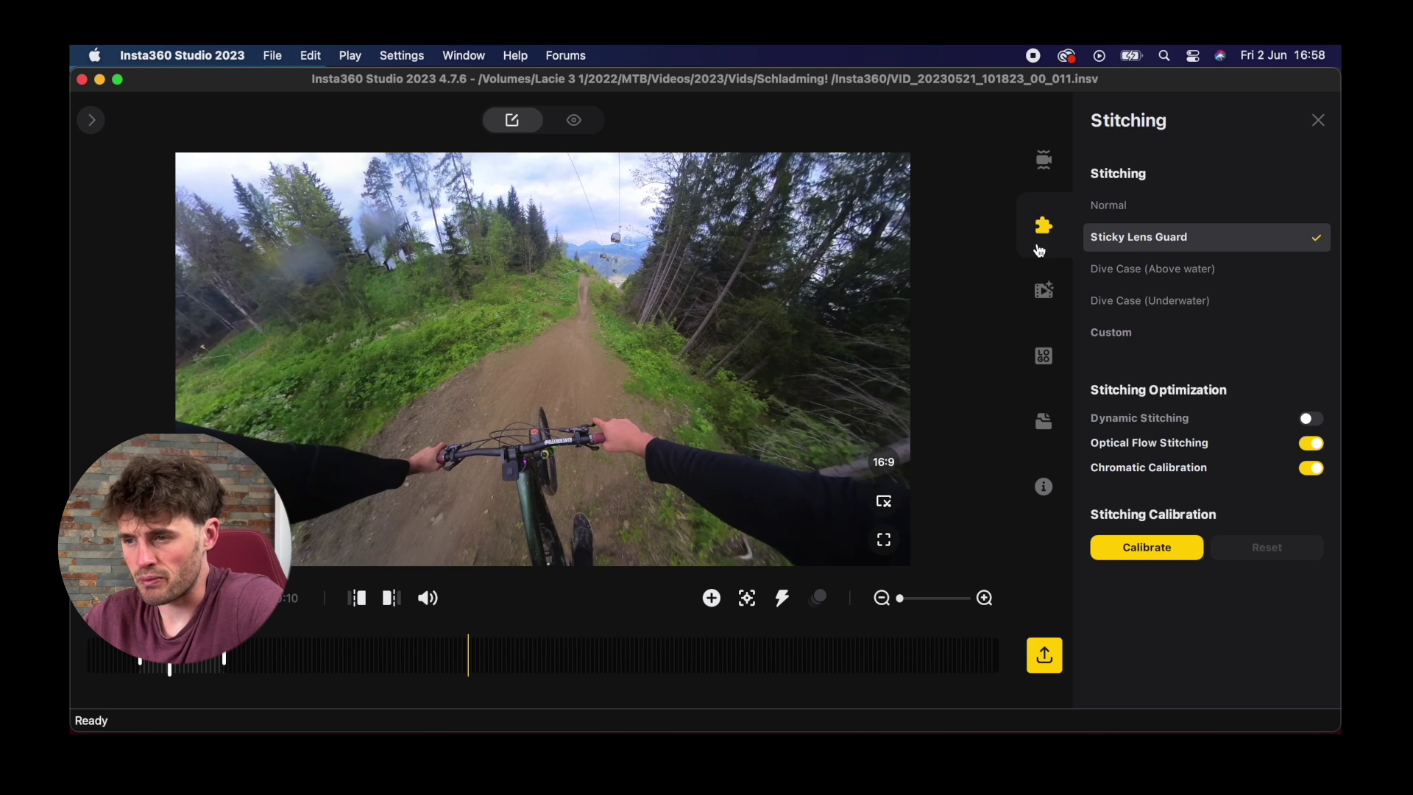
left_click_drag(731, 277, 542, 230)
left_click(1107, 209)
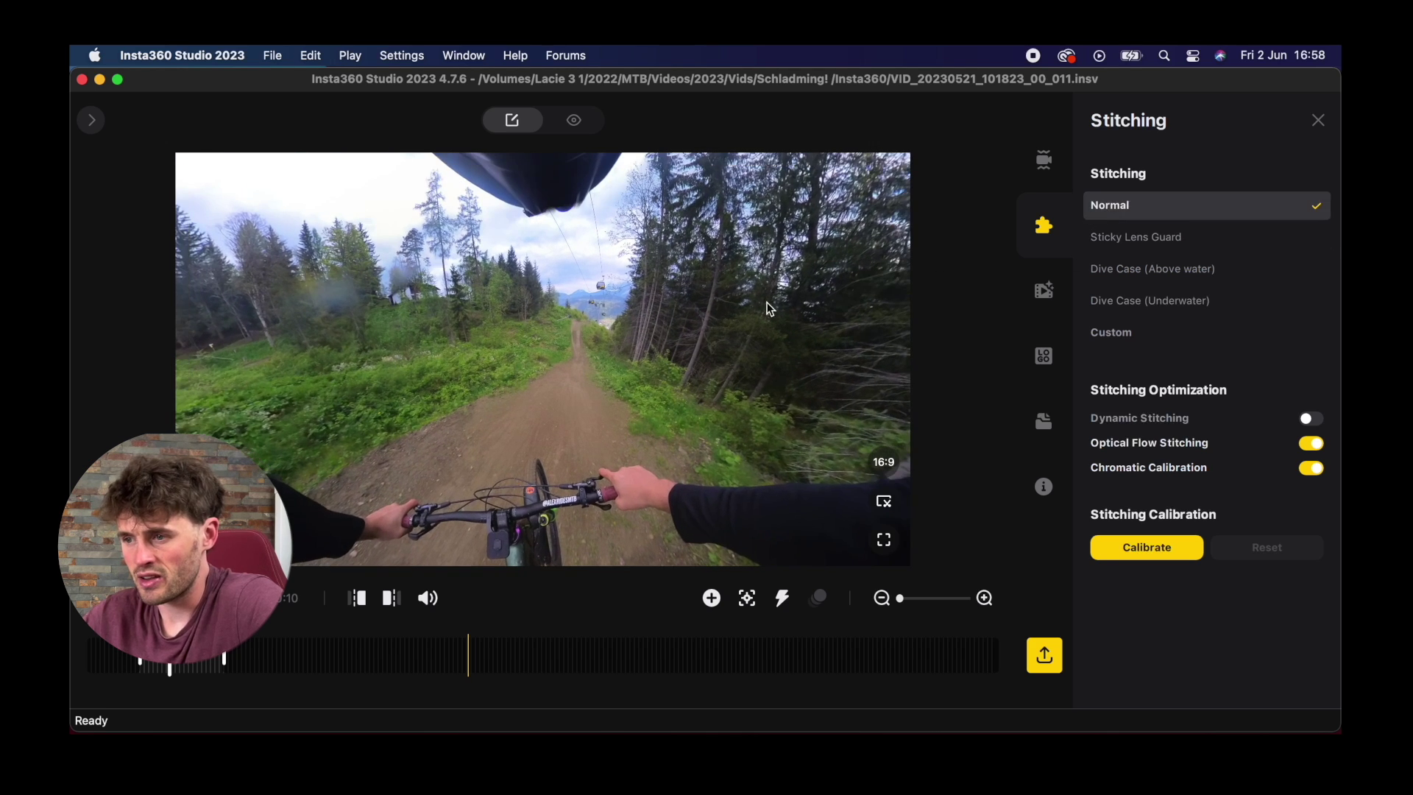
left_click(1099, 252)
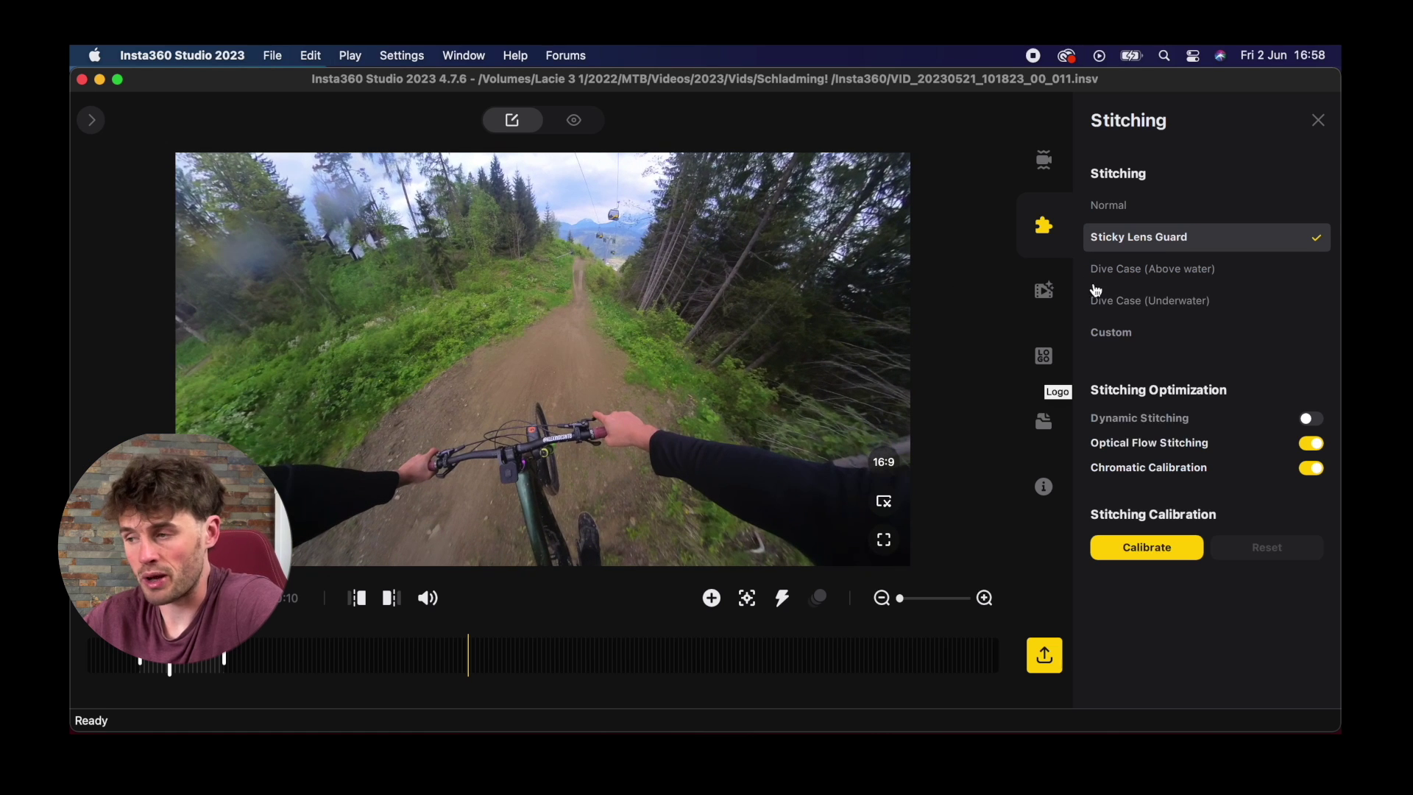
Try the Dive Case Above water and Underwater presets, then return stitching to Normal
left_click(1113, 271)
left_click(1104, 297)
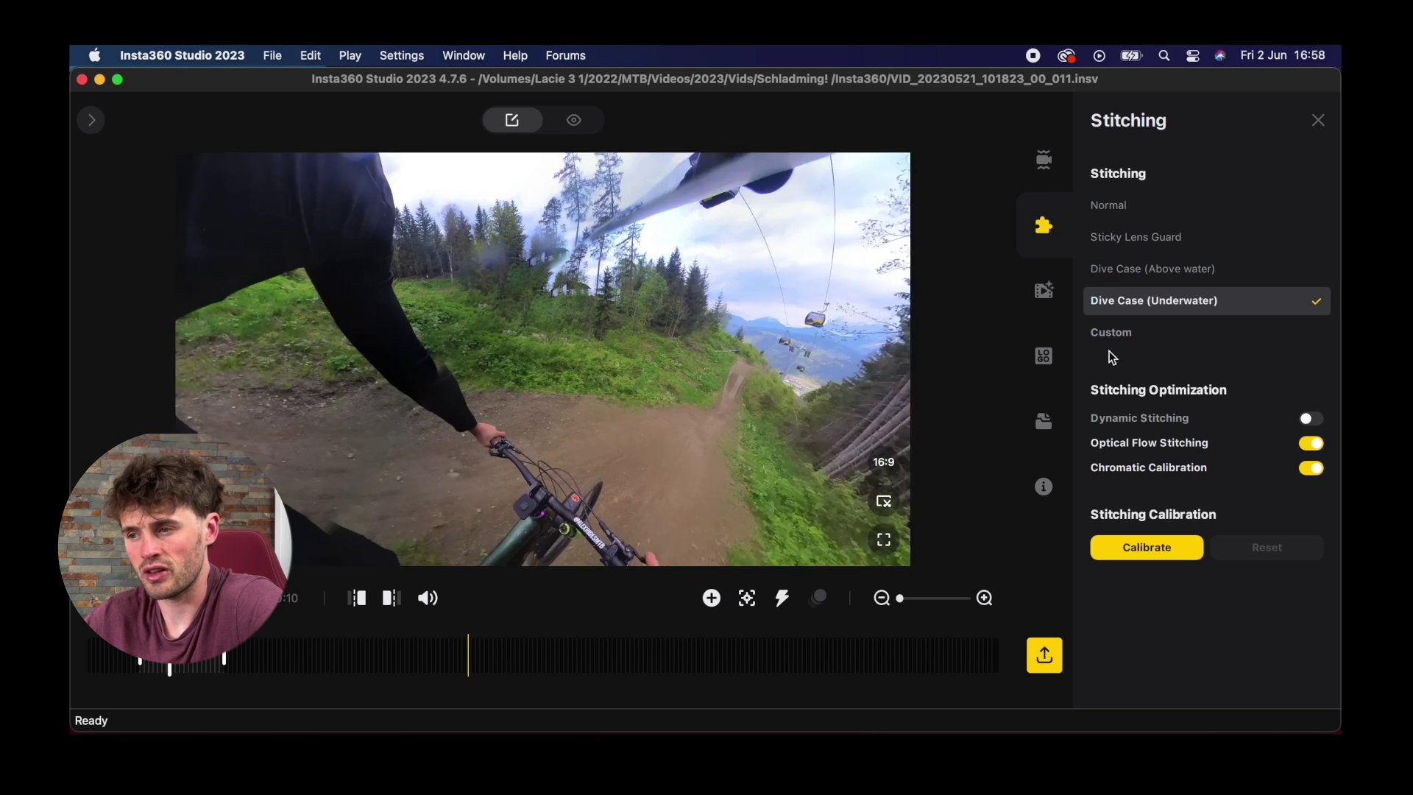
left_click(1135, 274)
left_click(1120, 213)
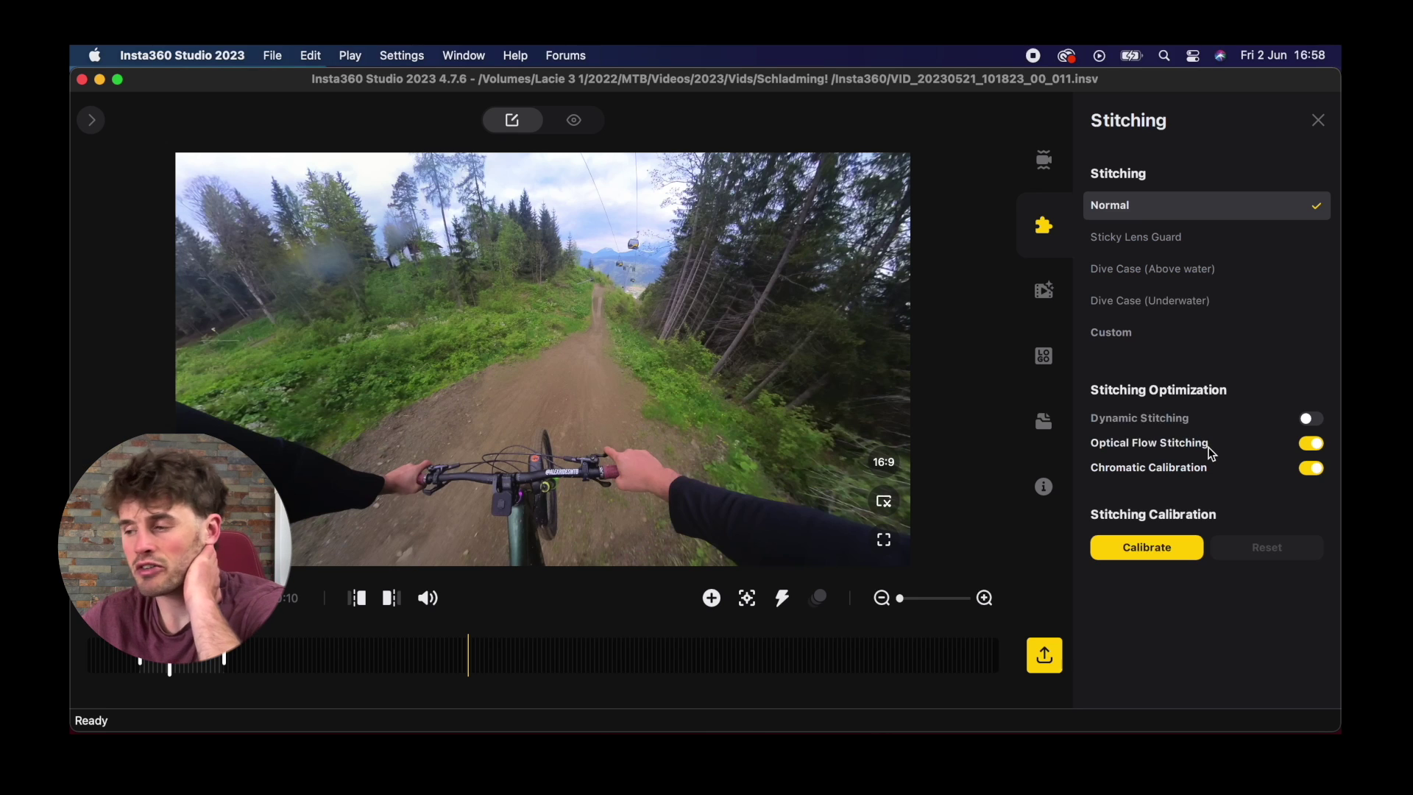
Toggle Dynamic Stitching on and off, run Calibrate, then show Media Processing settings
left_click(1323, 420)
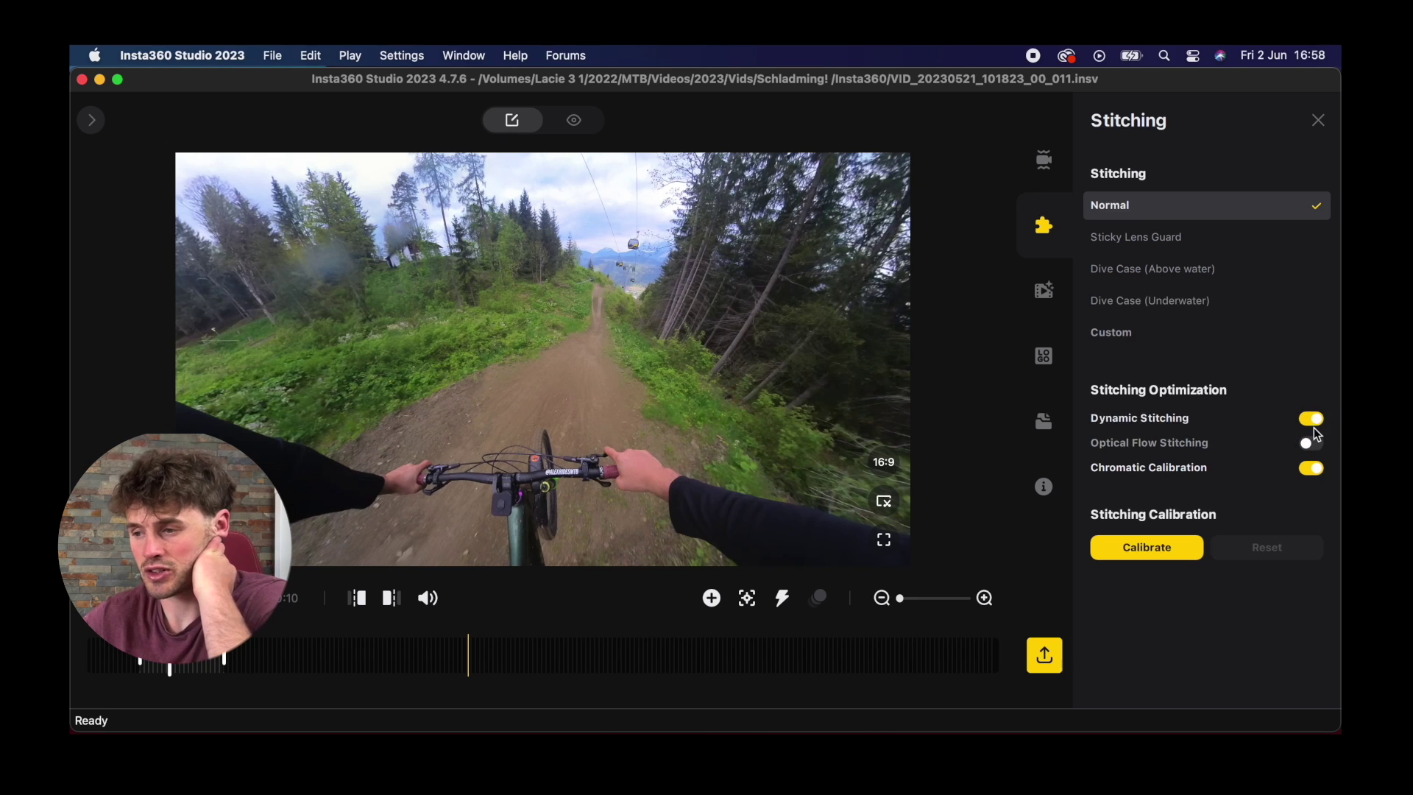
left_click(1312, 443)
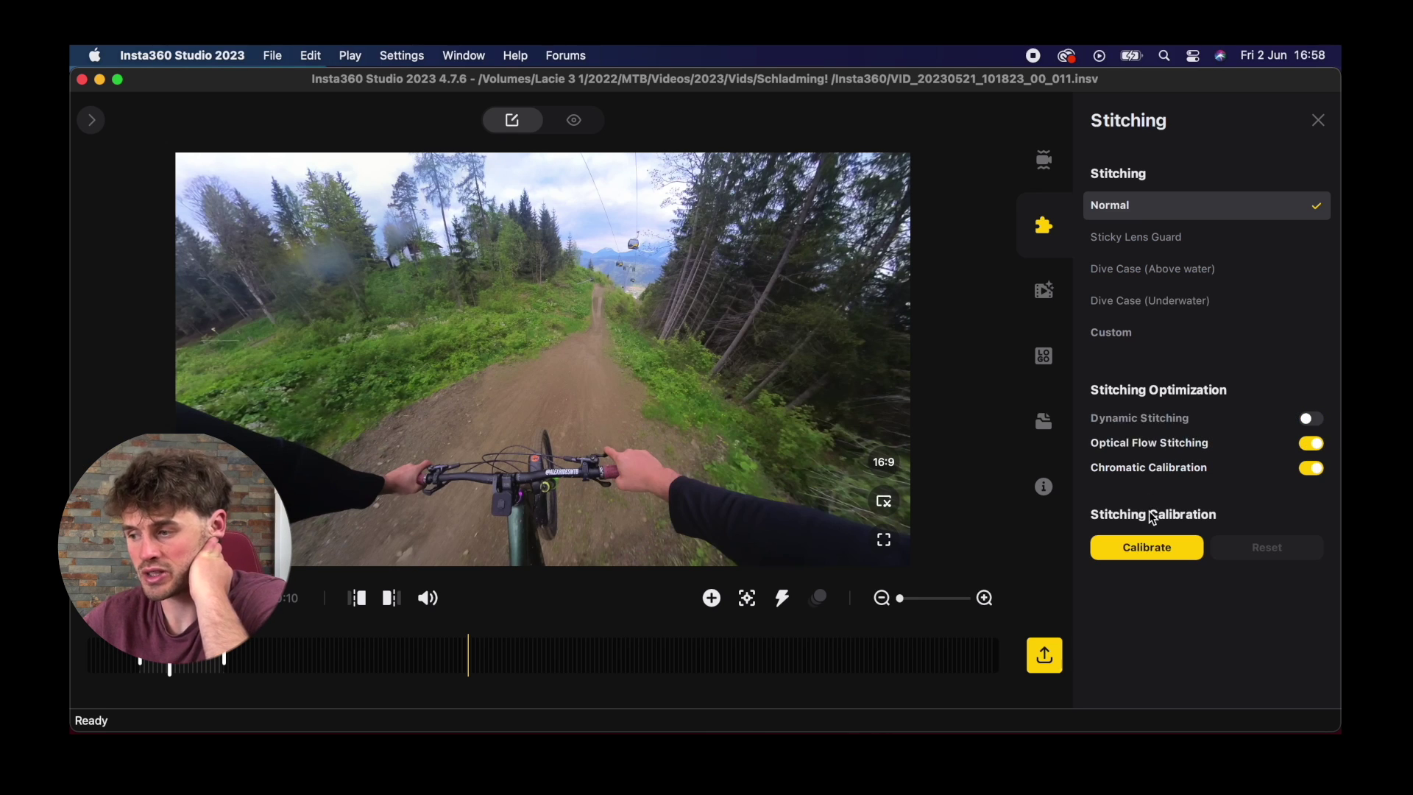
left_click(1128, 555)
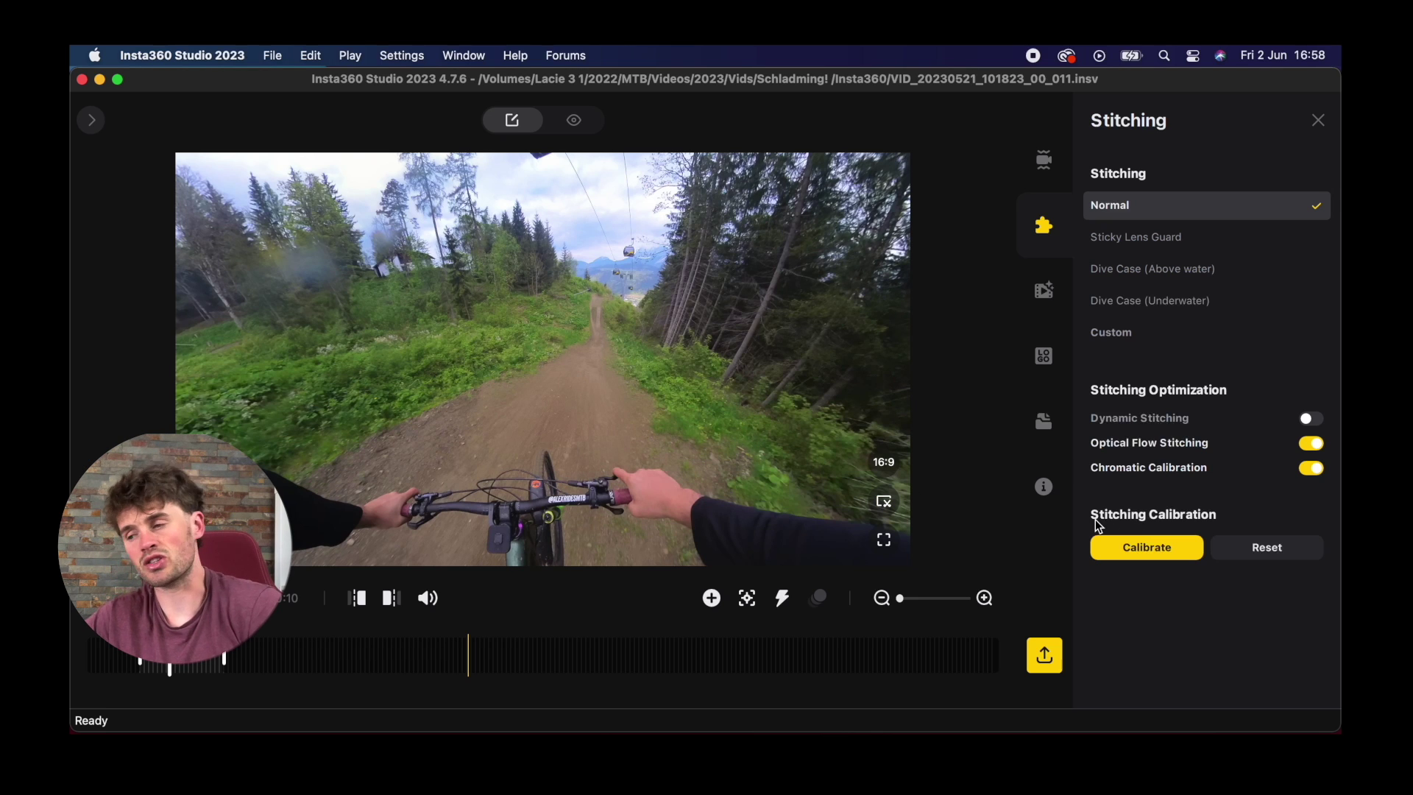
left_click(1041, 294)
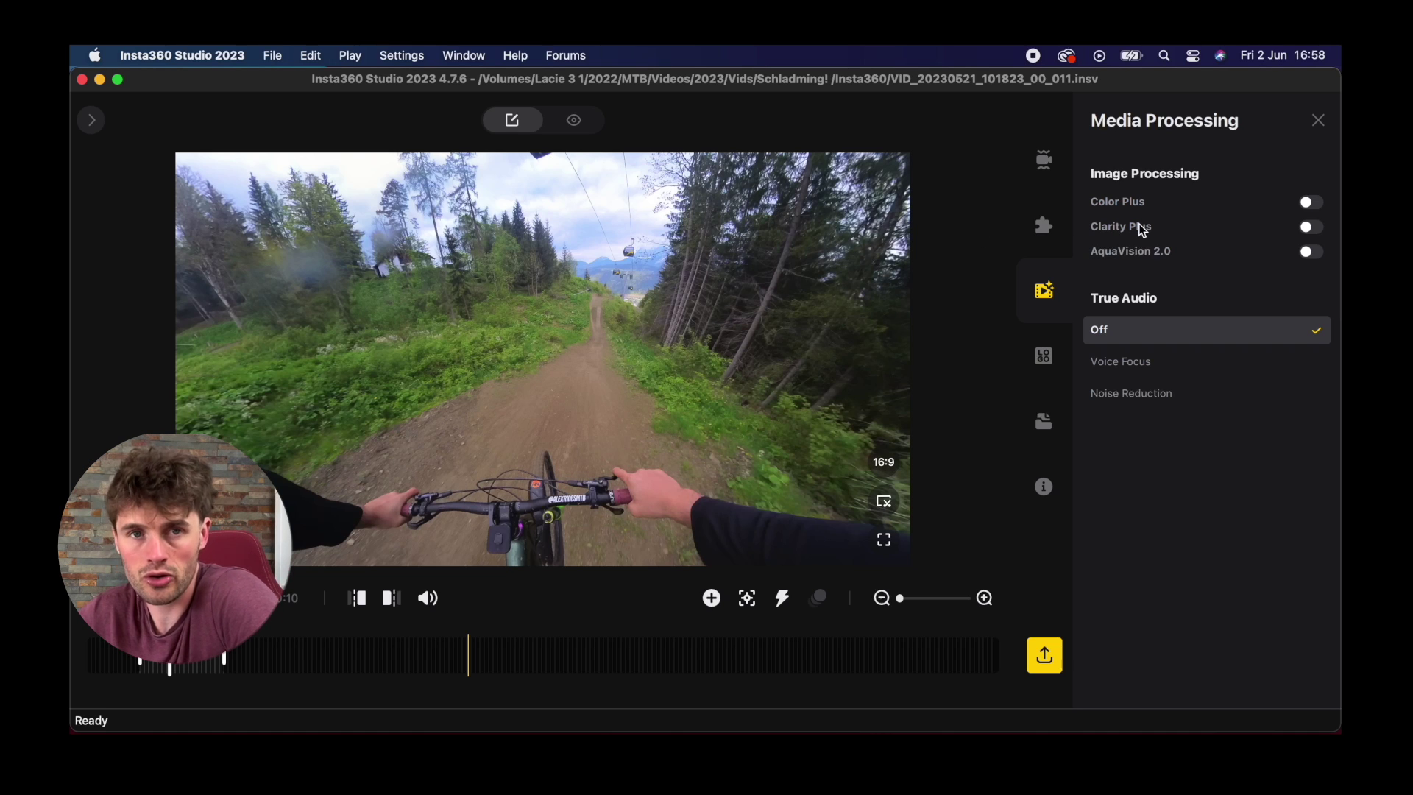
Turn on Color Plus at strength 40, briefly trying Clarity Plus
left_click(1310, 202)
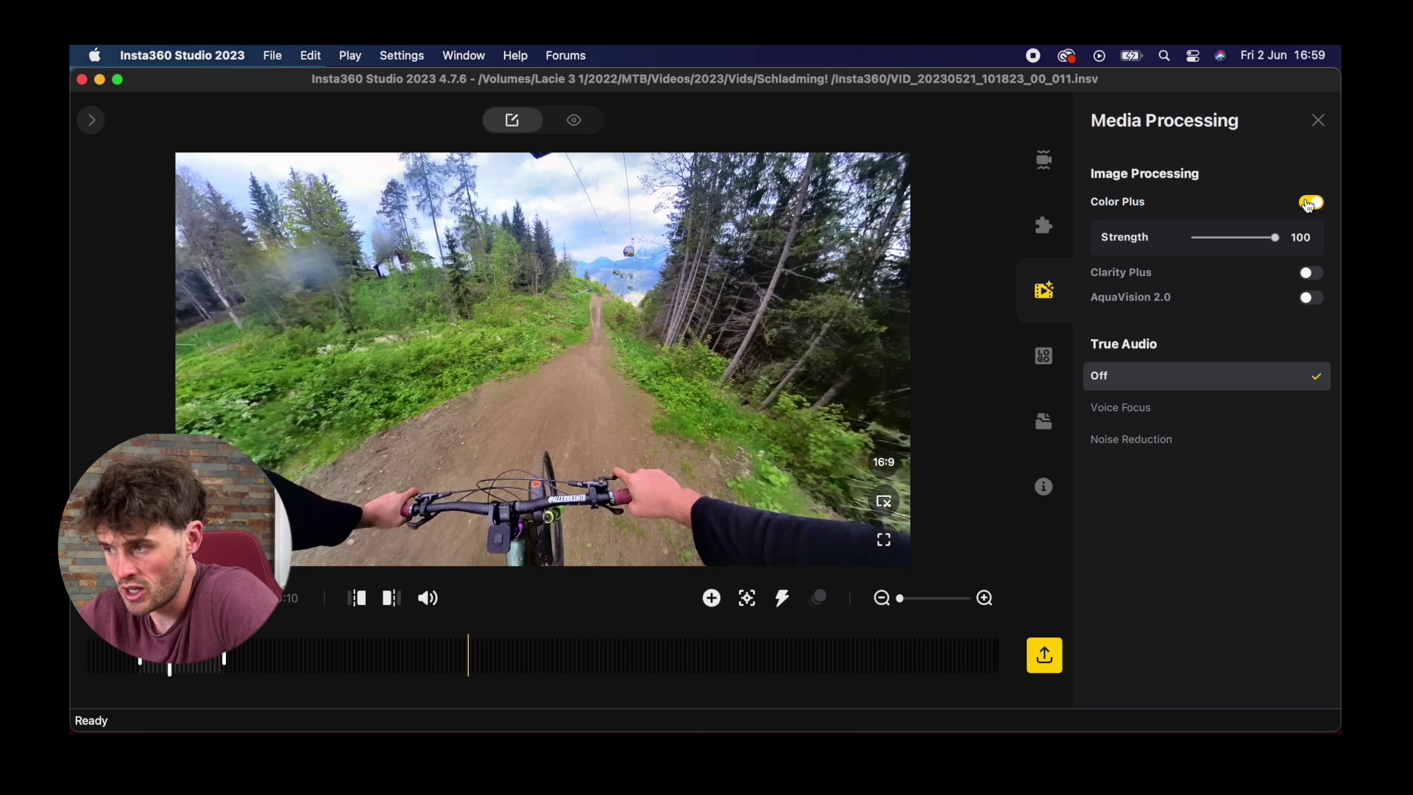
mouse_move(1207, 246)
left_mouse_down()
mouse_move(1256, 247)
mouse_move(1207, 268)
mouse_move(1265, 265)
mouse_move(1221, 268)
mouse_move(1227, 243)
left_mouse_up()
left_click(1311, 273)
left_click(1309, 202)
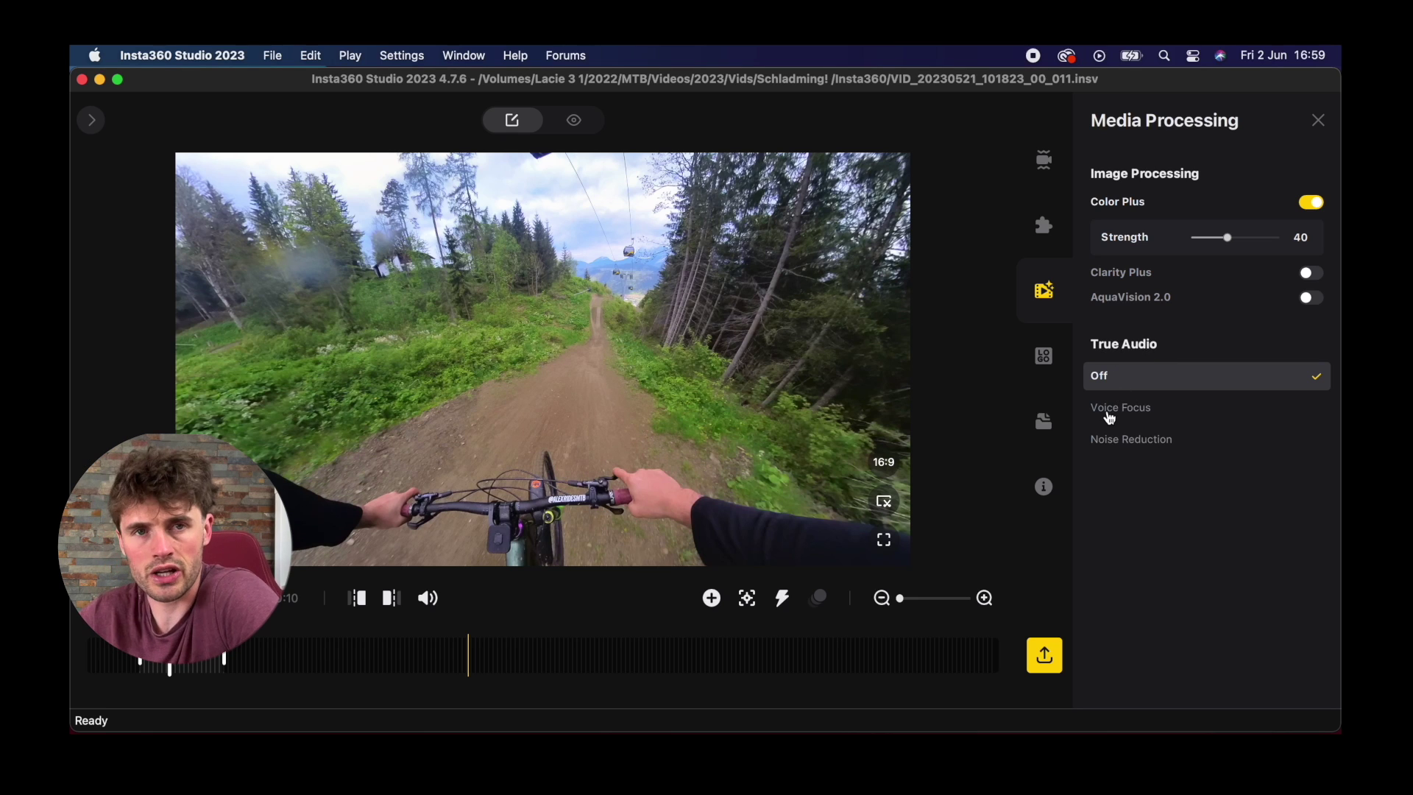
Try Noise Reduction and Voice Focus audio, then set True Audio back to Off
left_click(1108, 443)
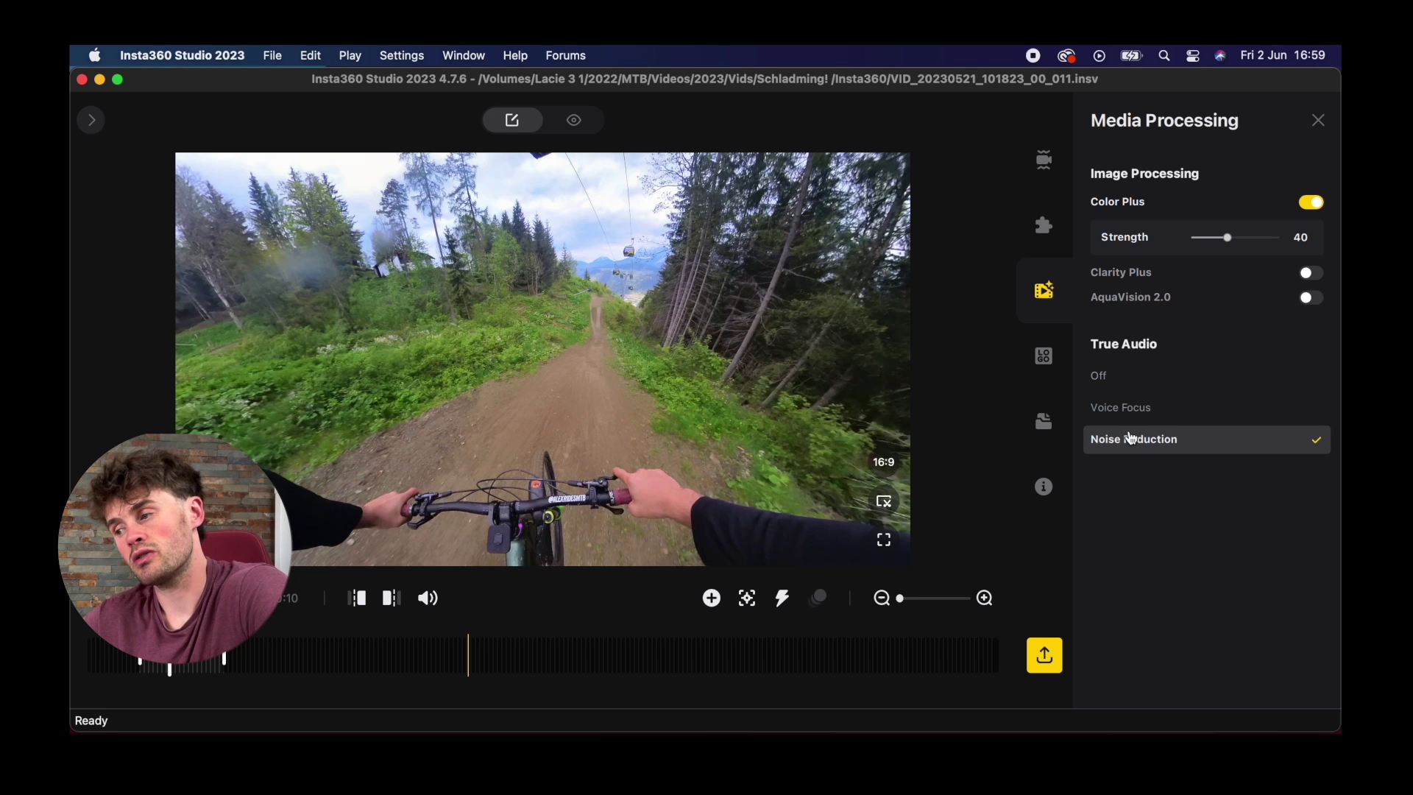
left_click(1146, 415)
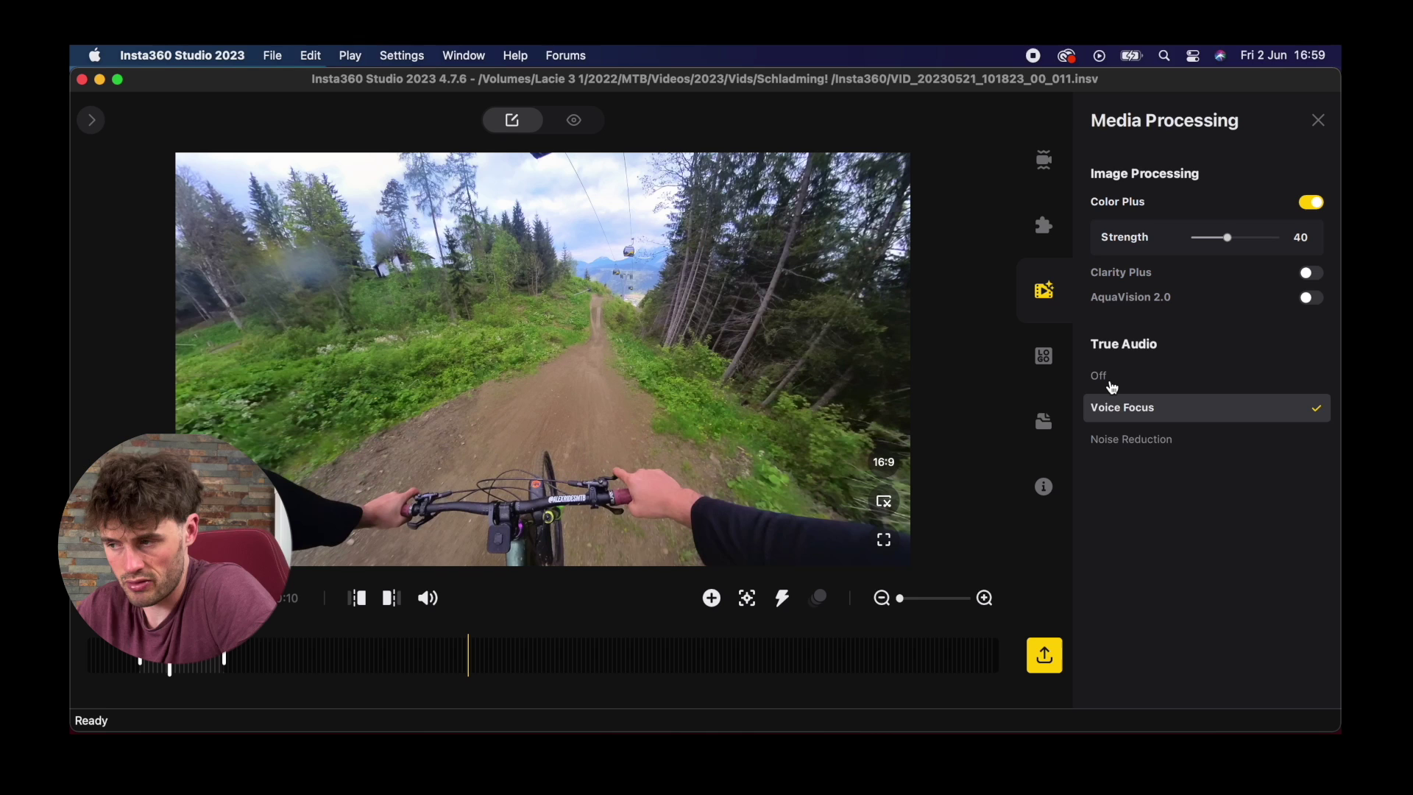
left_click(1112, 388)
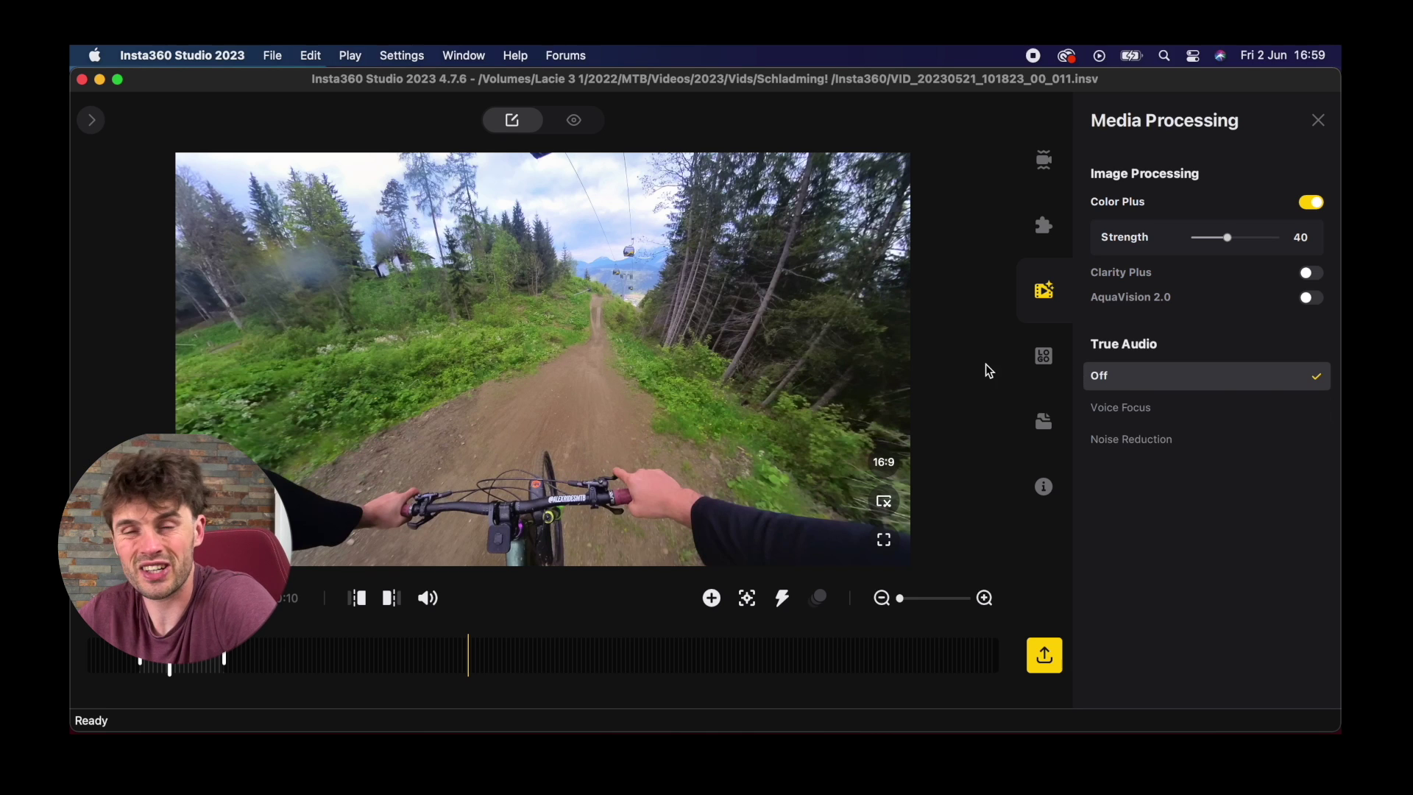
Browse Logo Setting and Project Management, then view File Properties (5760x2880, 01:57)
left_click(1043, 357)
scroll(1202, 254, "down", 2)
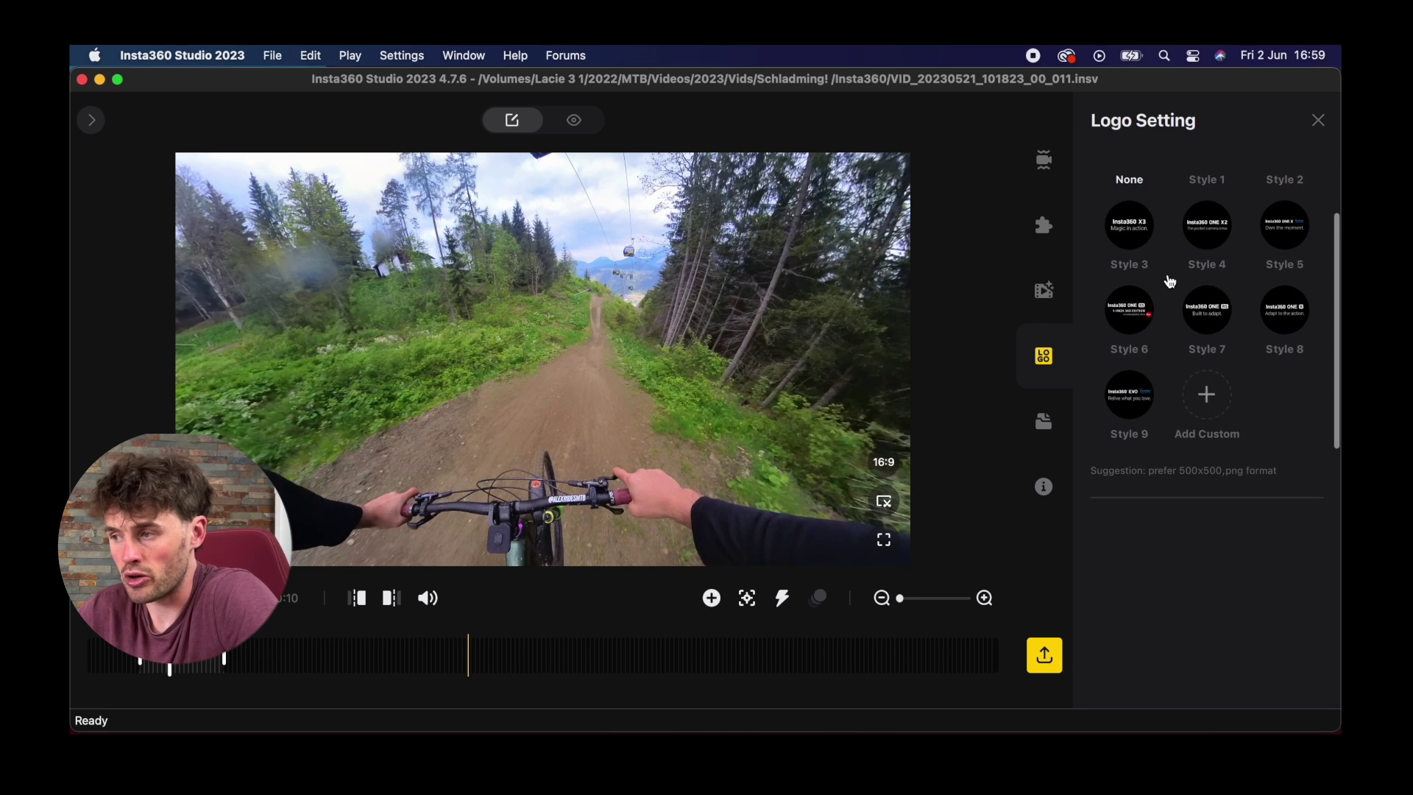
scroll(1170, 281, "up", 2)
scroll(1163, 371, "down", 2)
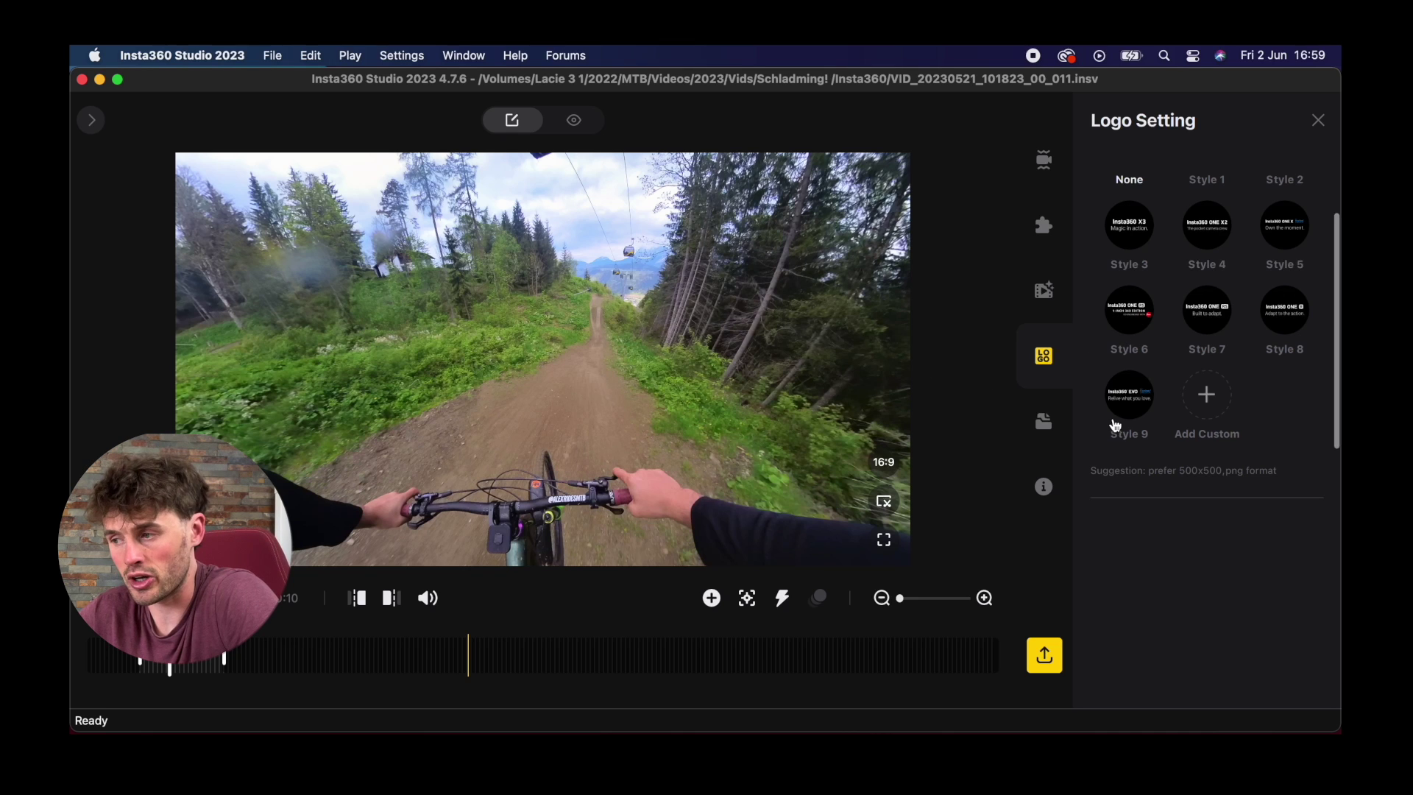
left_click(1056, 429)
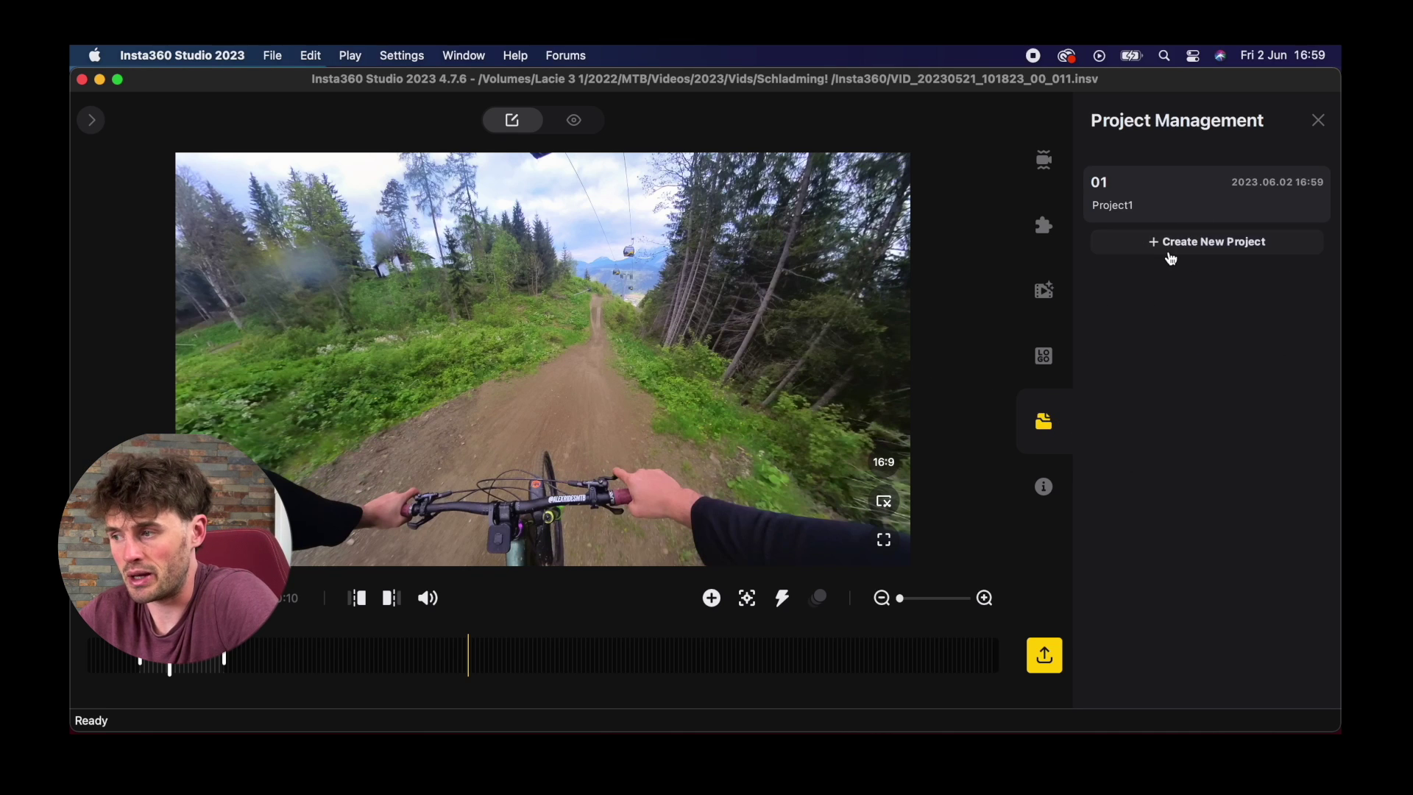
mouse_move(1183, 203)
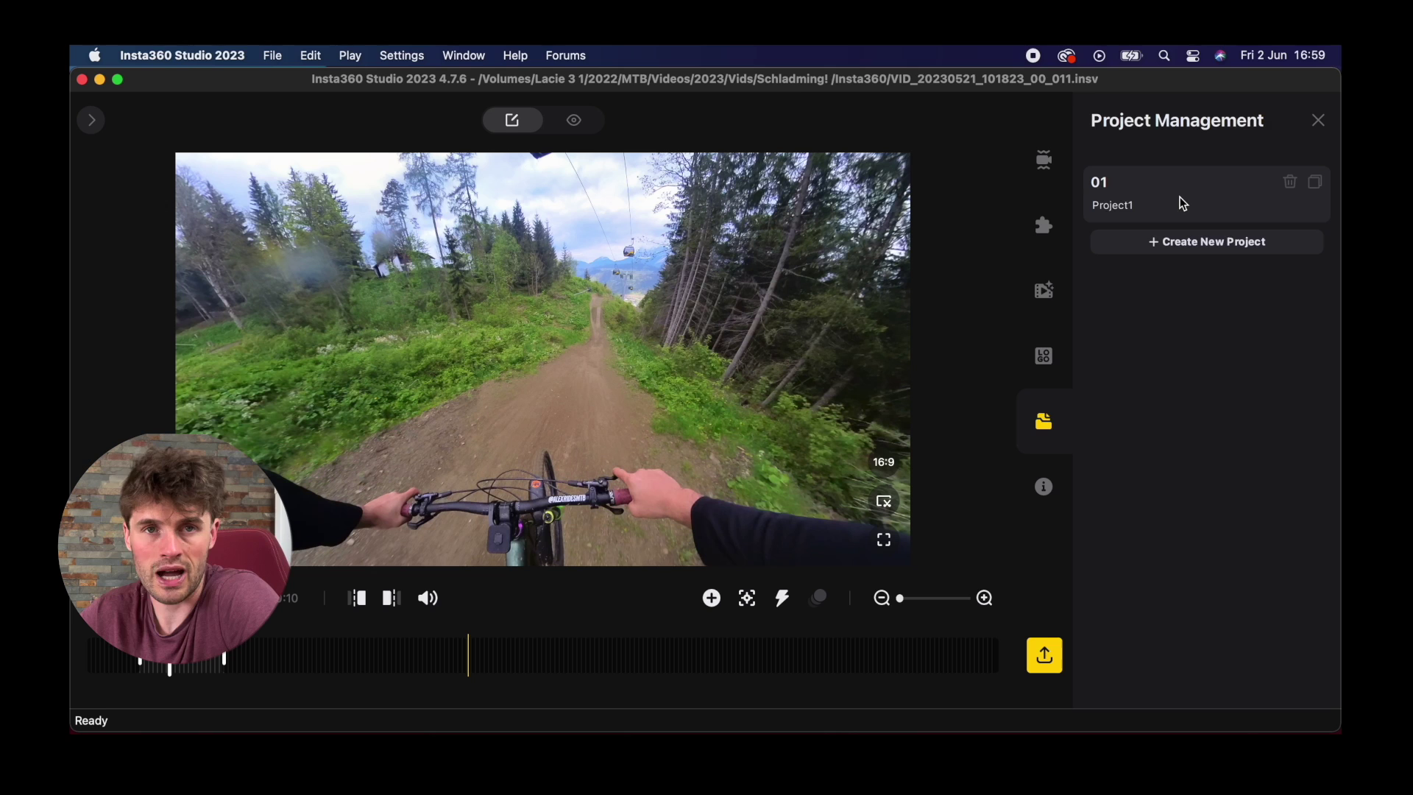
left_click(1044, 487)
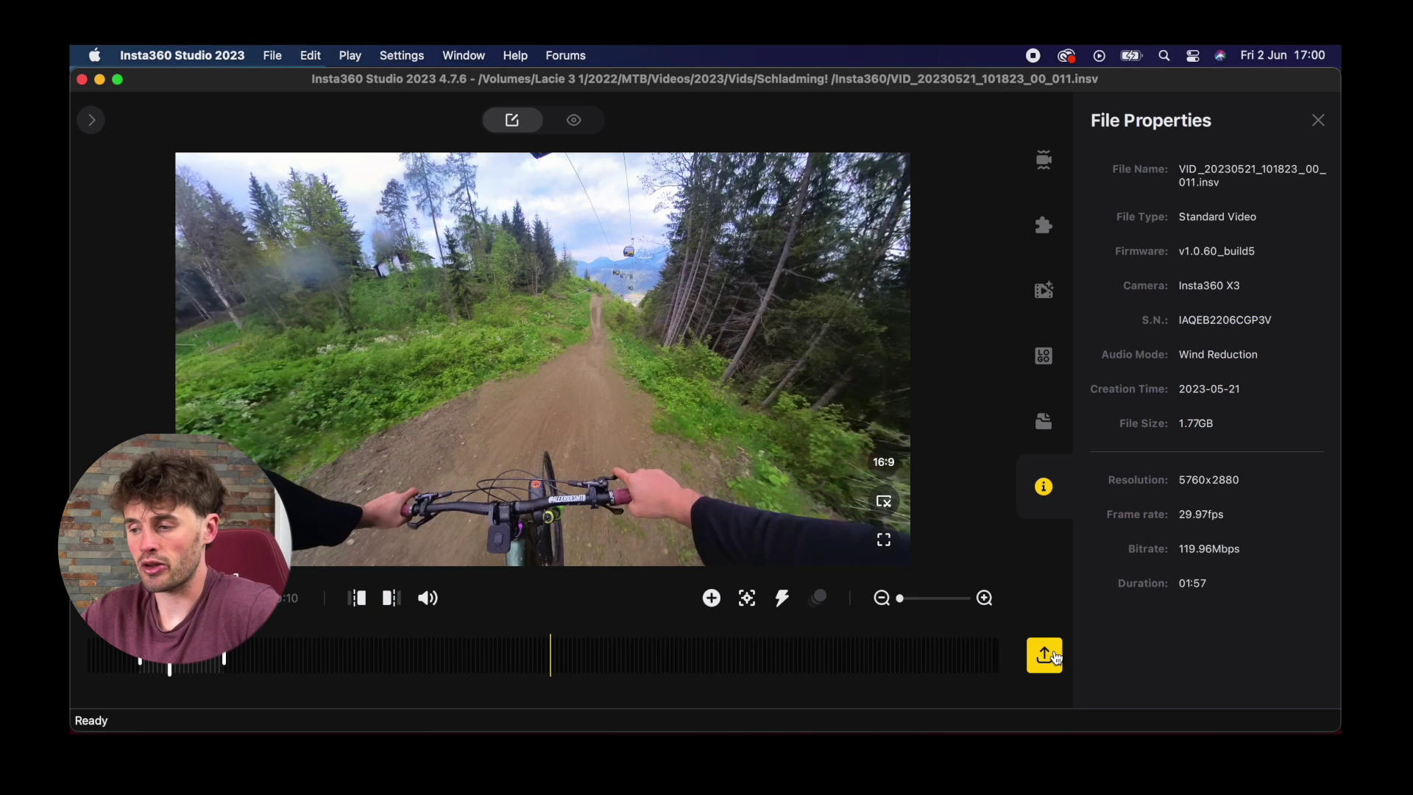
Name the reframed export 'Schladming Riding Video' and view the Preset Parameters list
left_click(1055, 658)
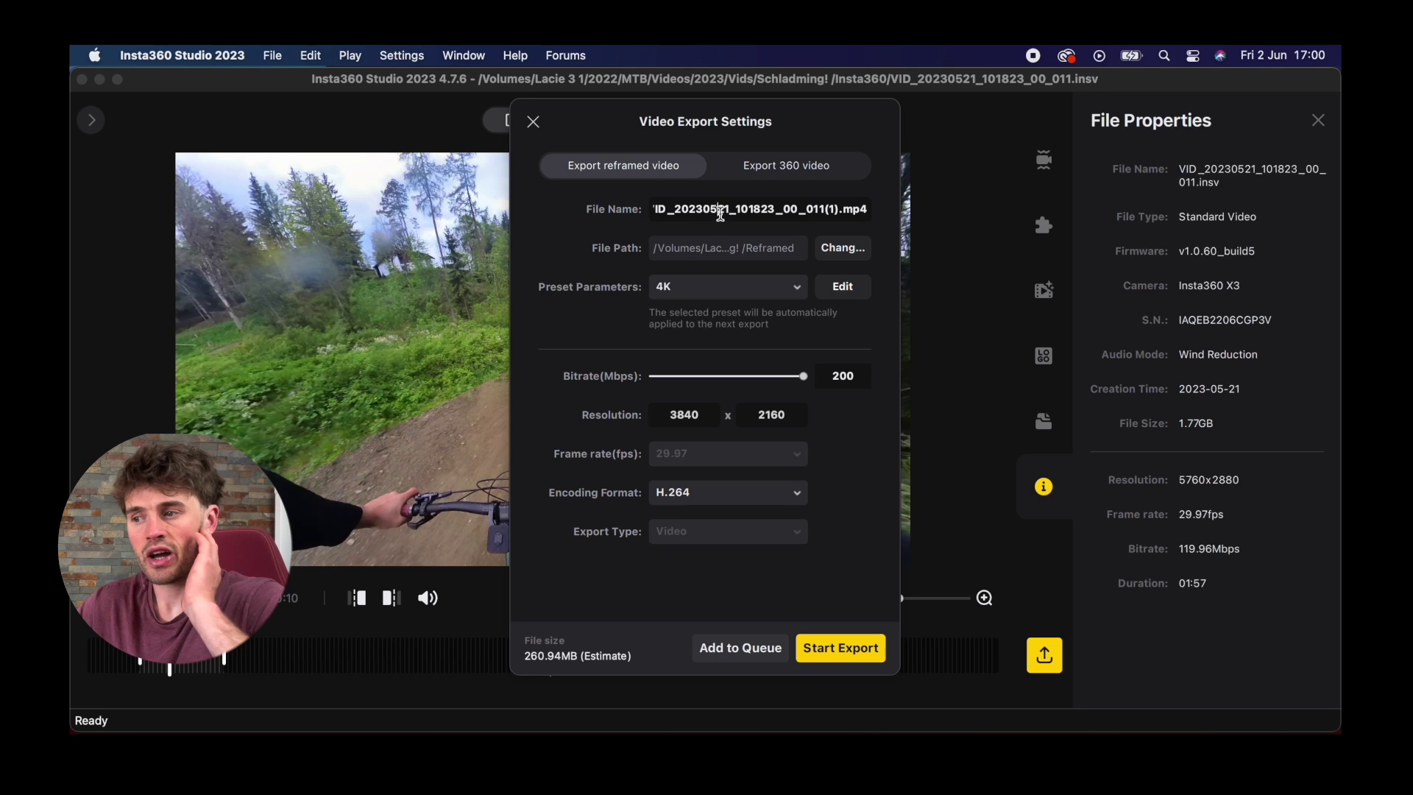
triple_click(720, 213)
type("Sc")
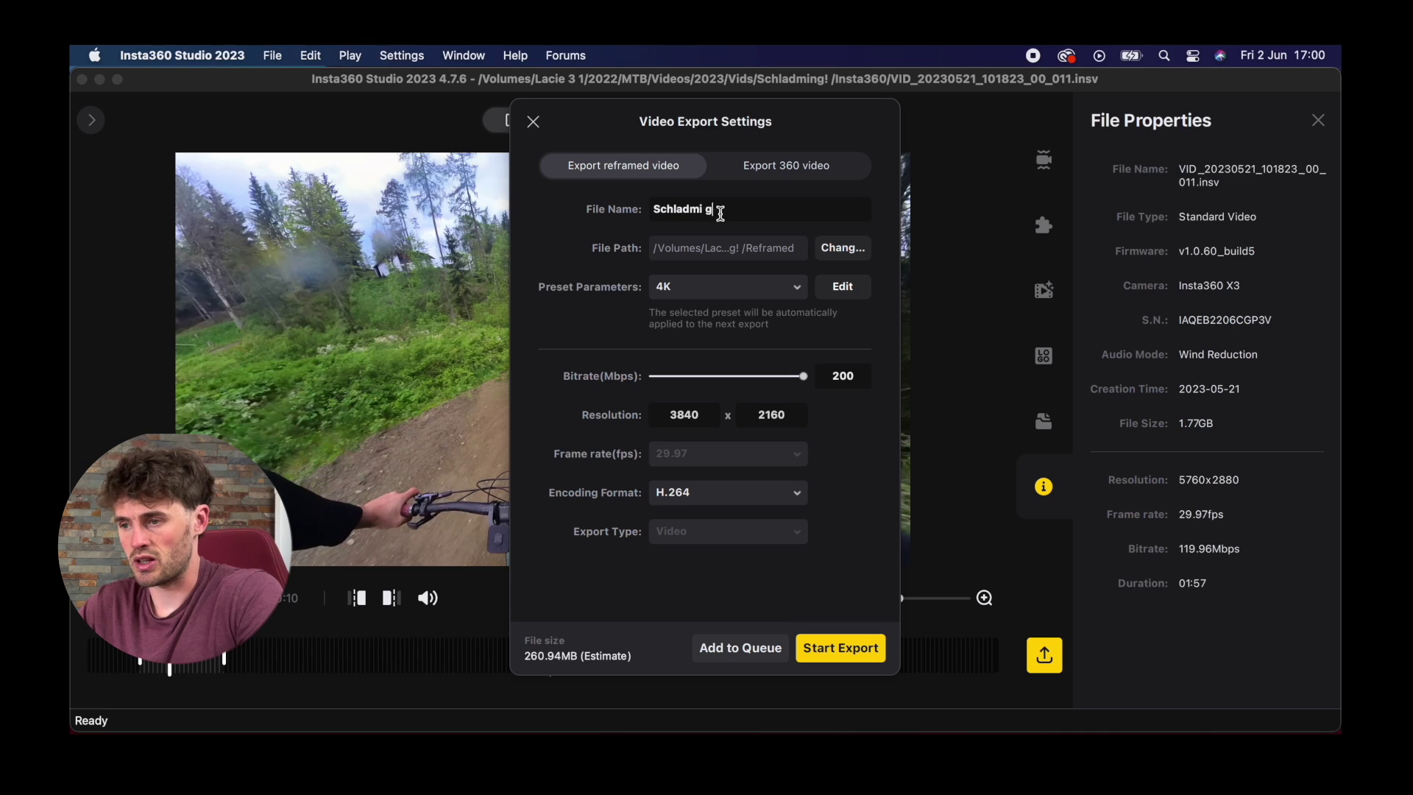
type("hladming Riding Video")
left_click(748, 210)
type("g")
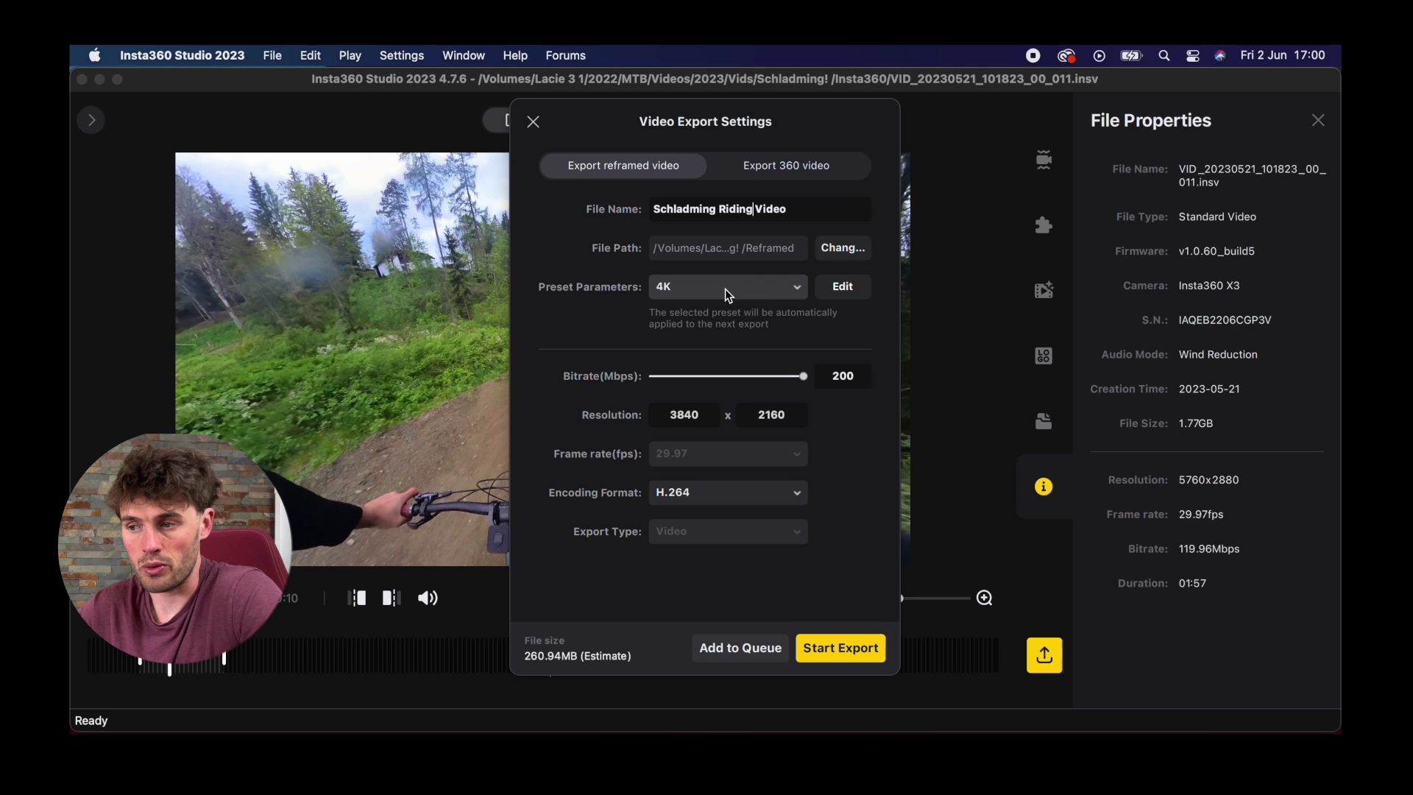
left_click(671, 293)
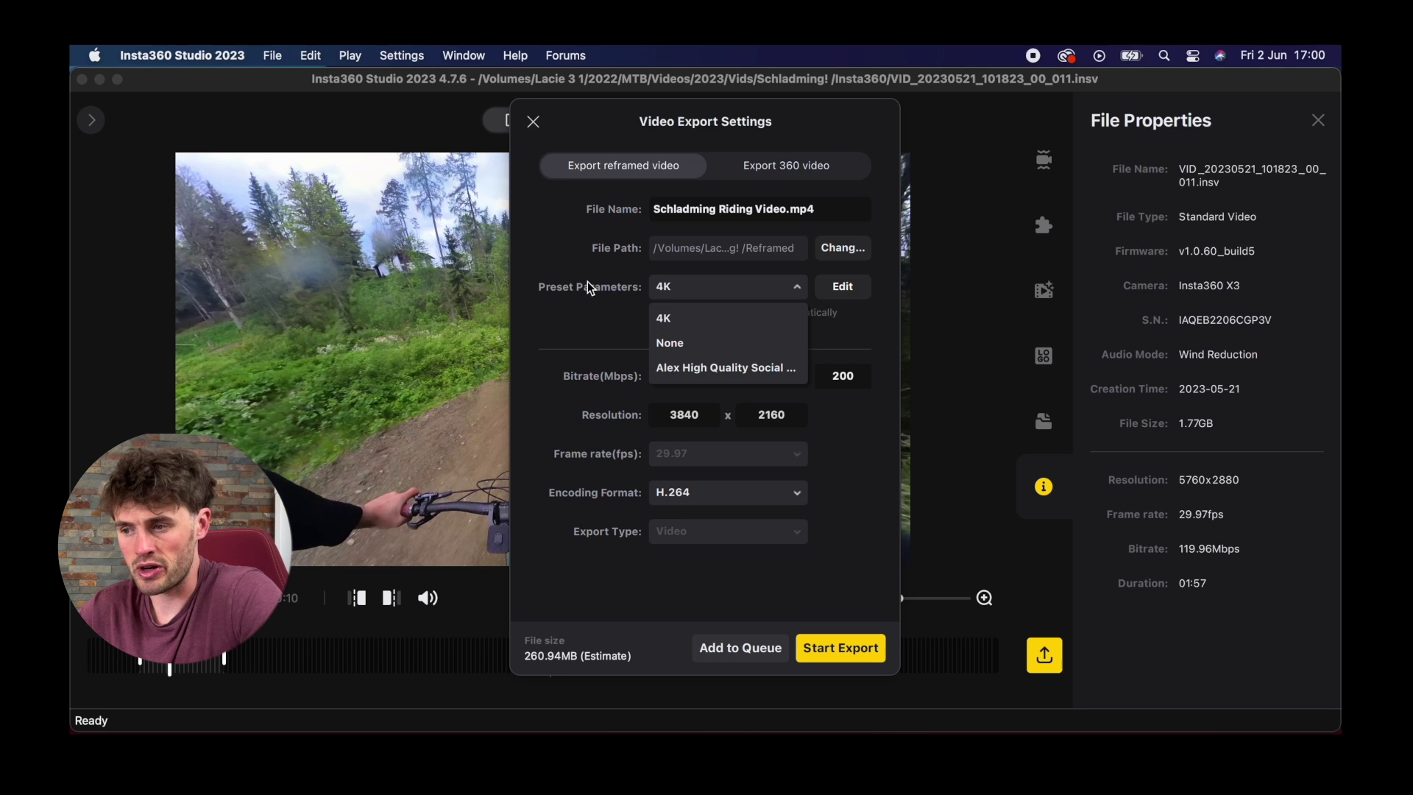
Keep the 4K preset at 200 Mbps, try ProRes 422, then return encoding to H.264
left_click(698, 293)
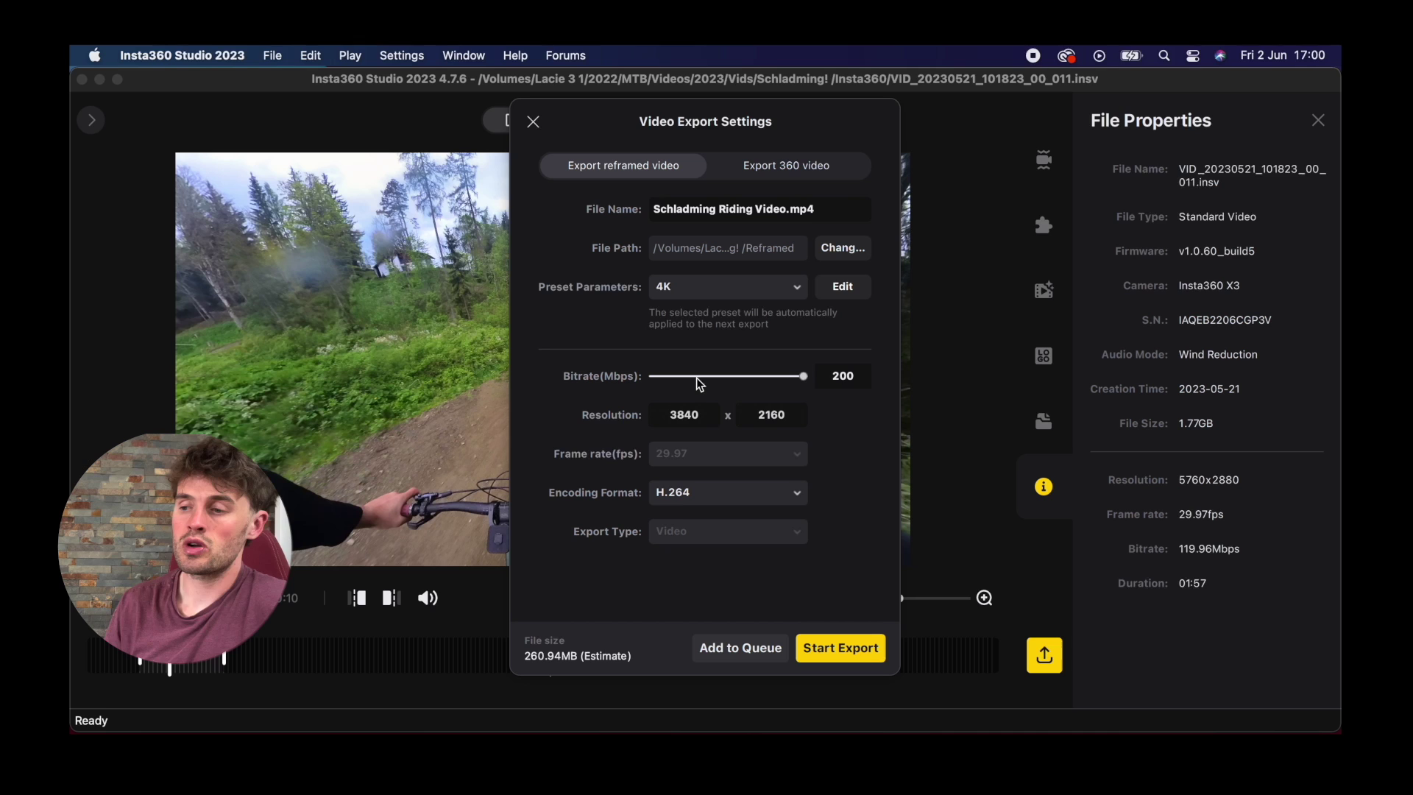
mouse_move(803, 376)
left_mouse_down()
mouse_move(740, 376)
mouse_move(848, 376)
mouse_move(740, 379)
mouse_move(817, 378)
left_mouse_up()
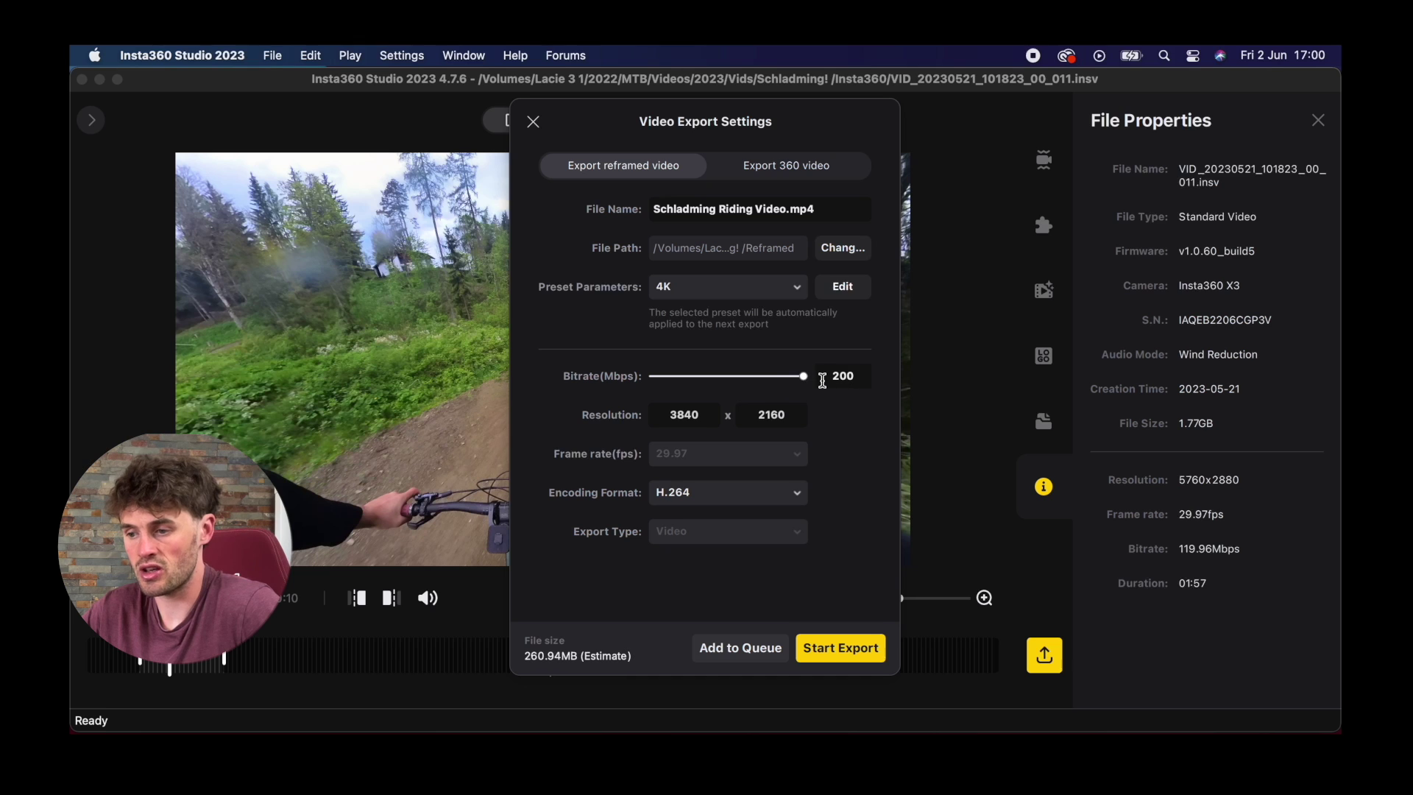
left_click(706, 493)
left_click(718, 579)
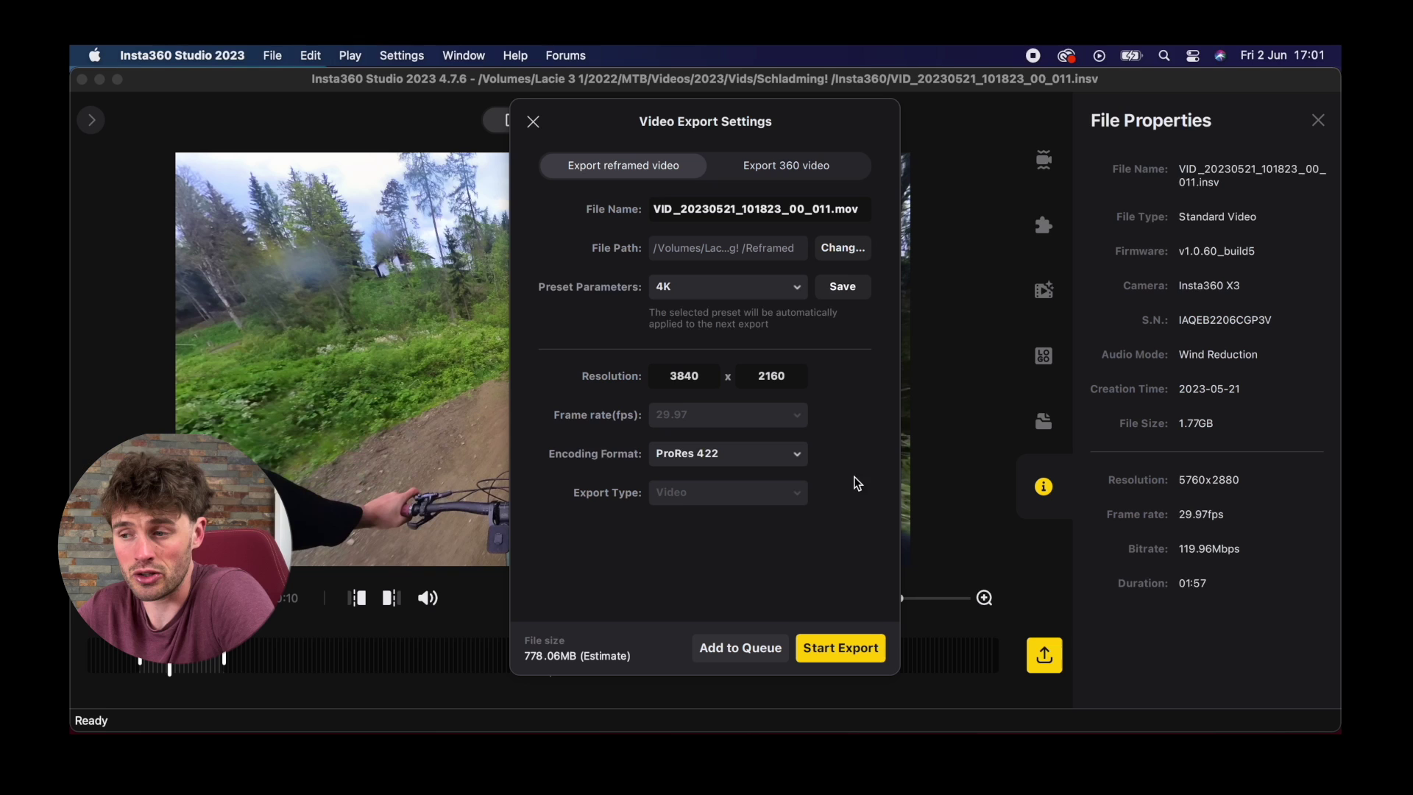
left_click(707, 454)
left_click(671, 483)
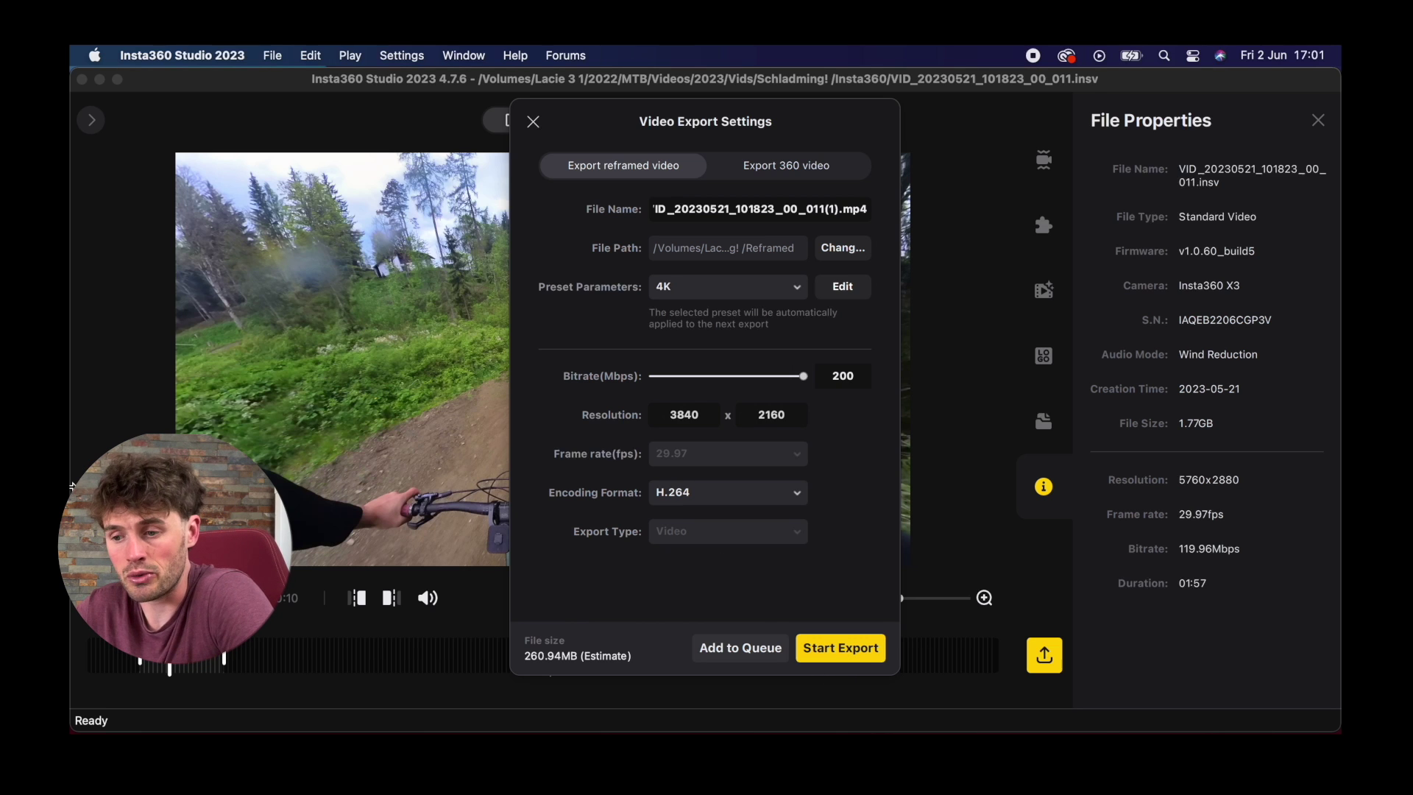
left_click(534, 121)
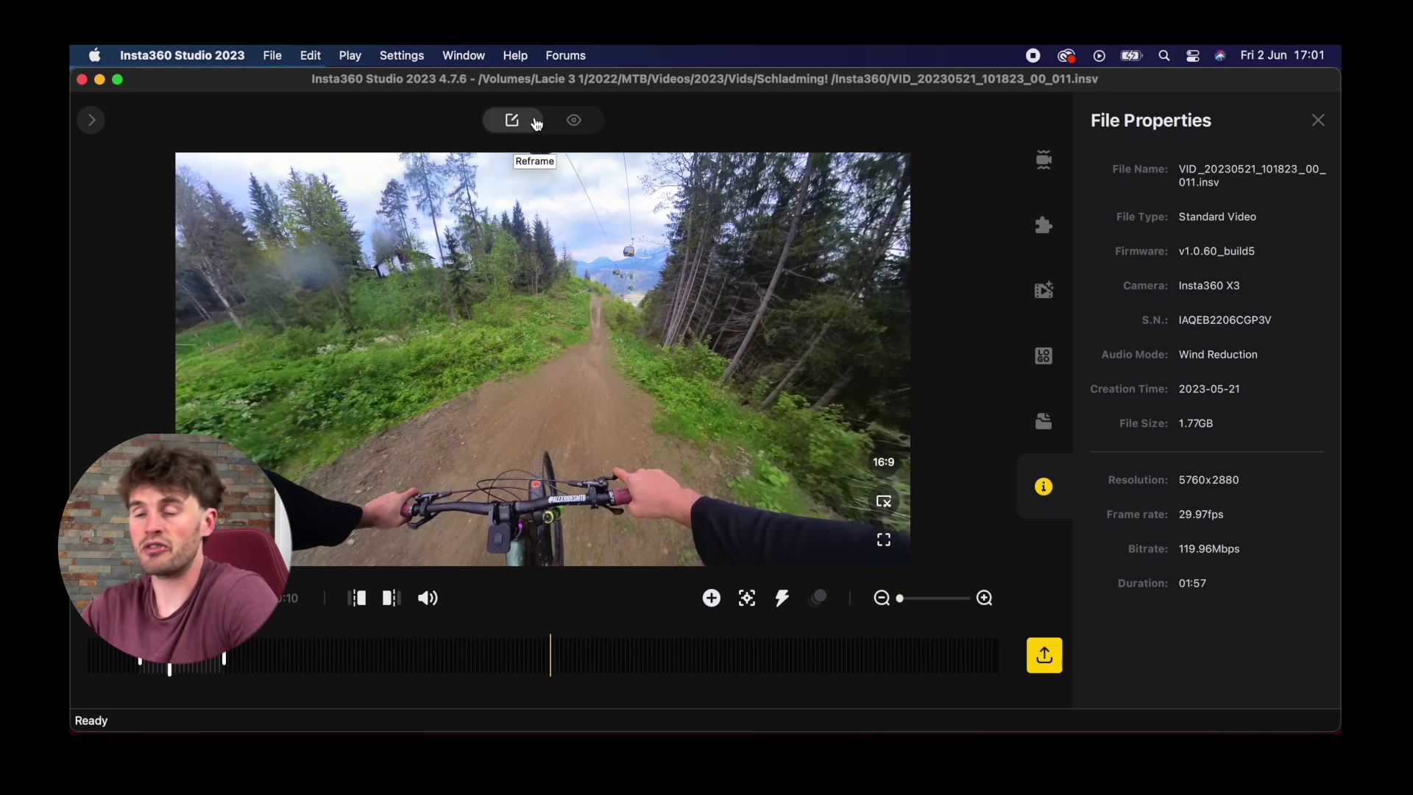